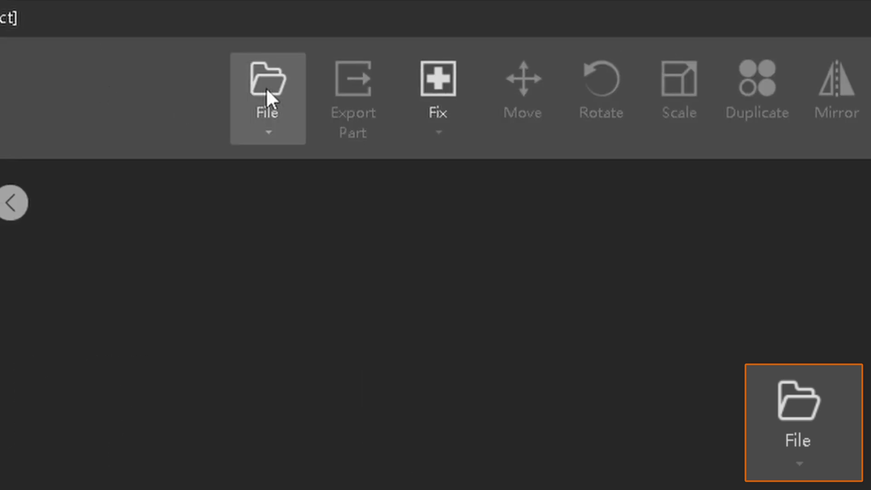
Step: Import the Merge part.stl model, placed on the platform and centred
left_click(268, 93)
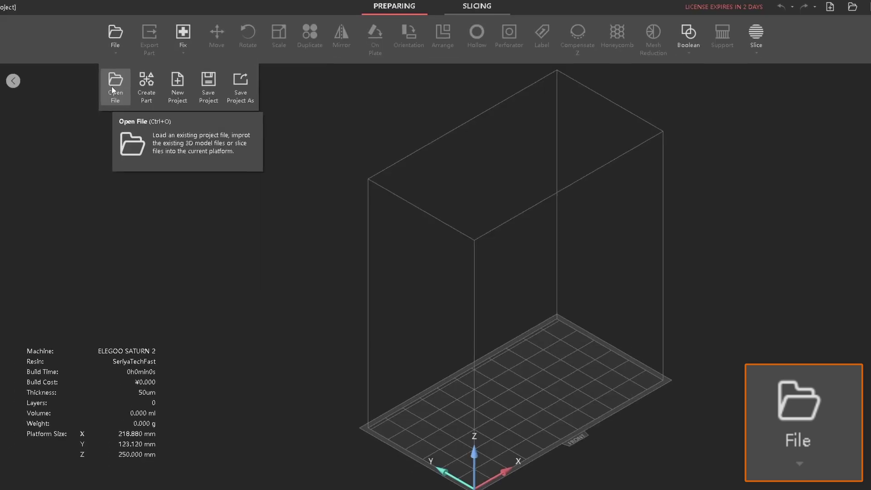
left_click(112, 87)
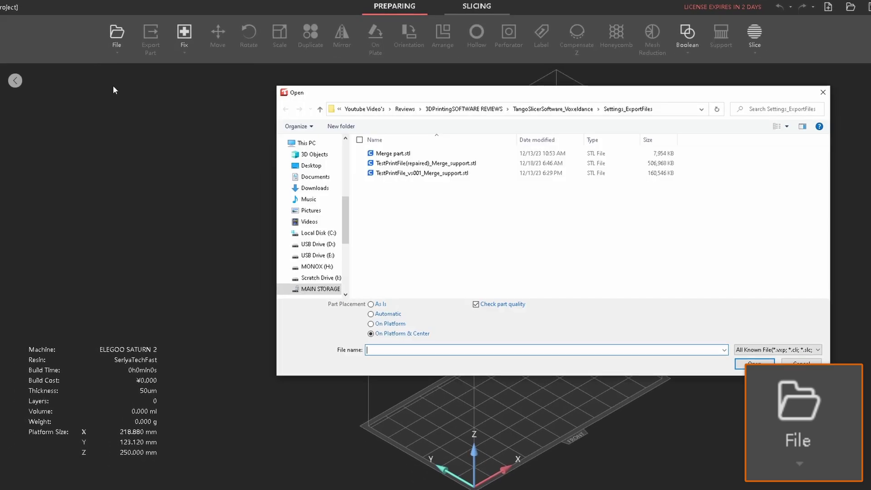
left_click(385, 153)
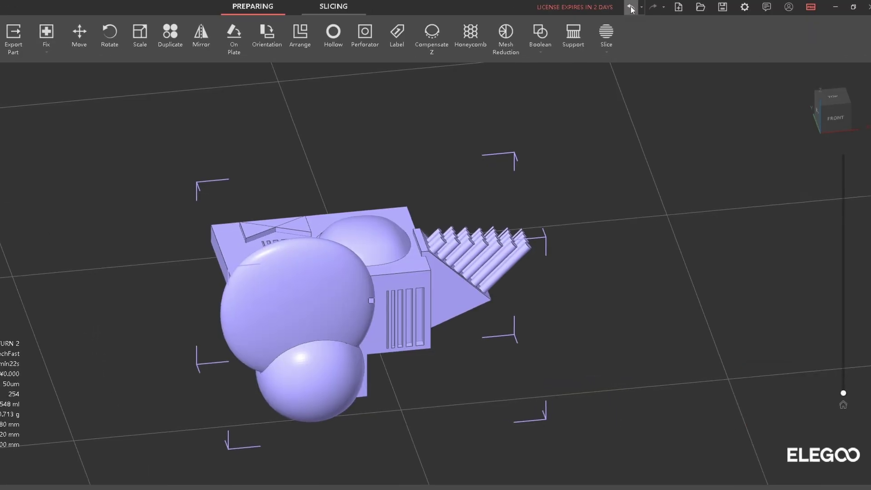
Step: Undo several recent part moves from the undo history, and restore them by redoing all three Move part actions
left_click(641, 7)
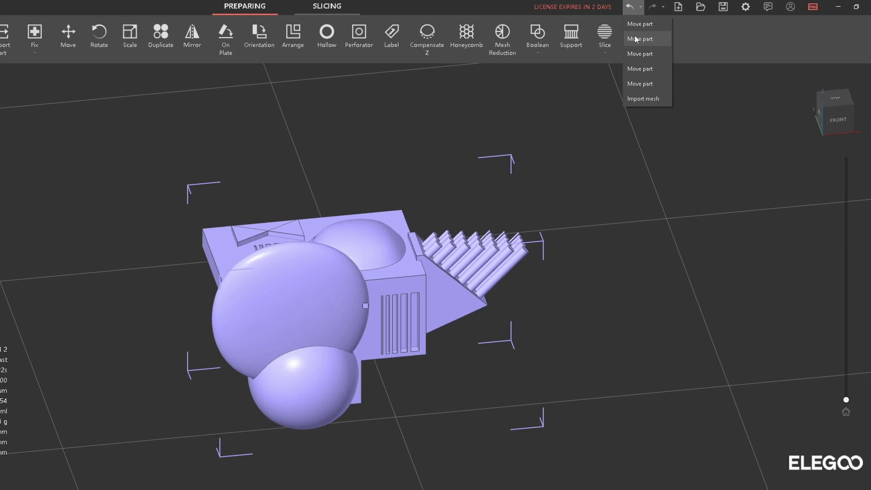
left_click(633, 39)
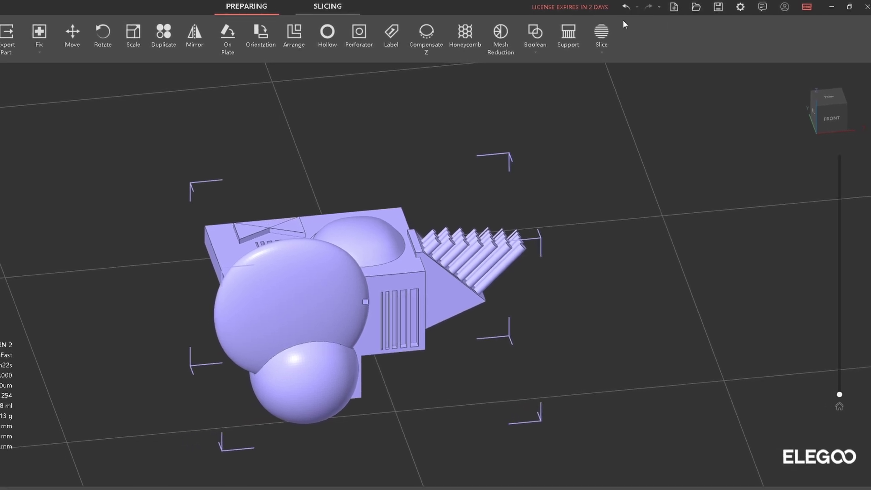
left_click(638, 7)
left_click(629, 40)
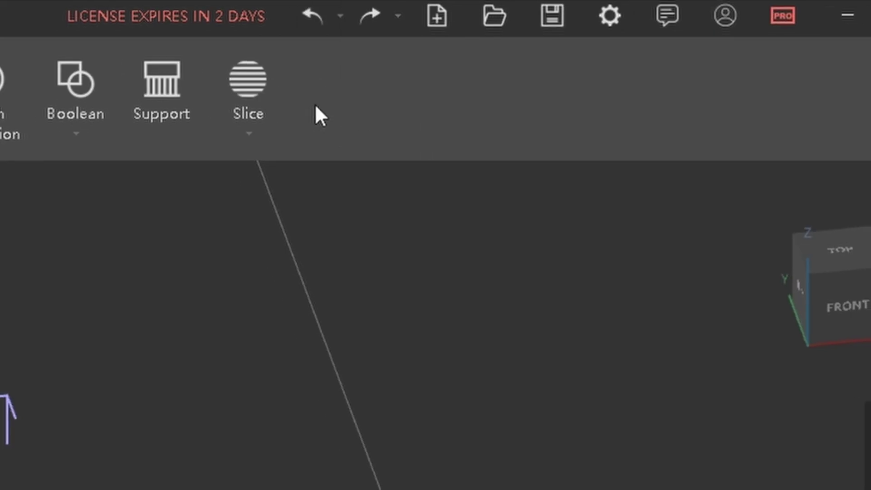
left_click(658, 5)
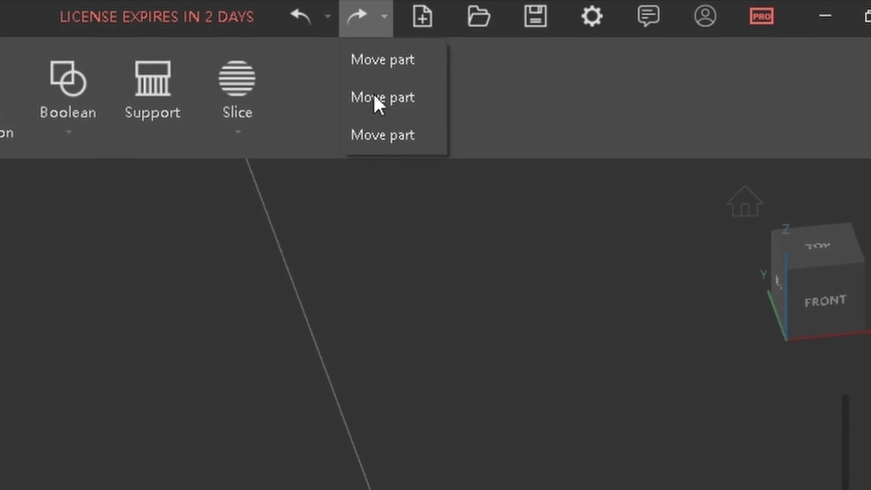
left_click(375, 136)
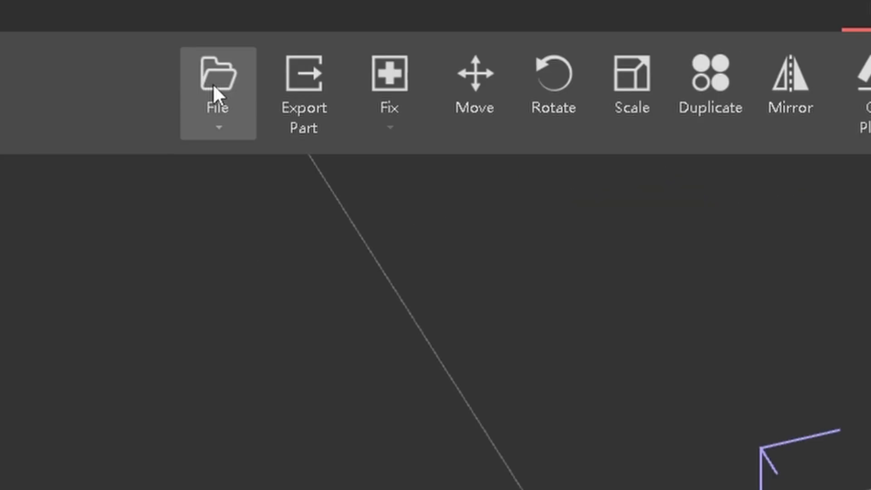
left_click(217, 93)
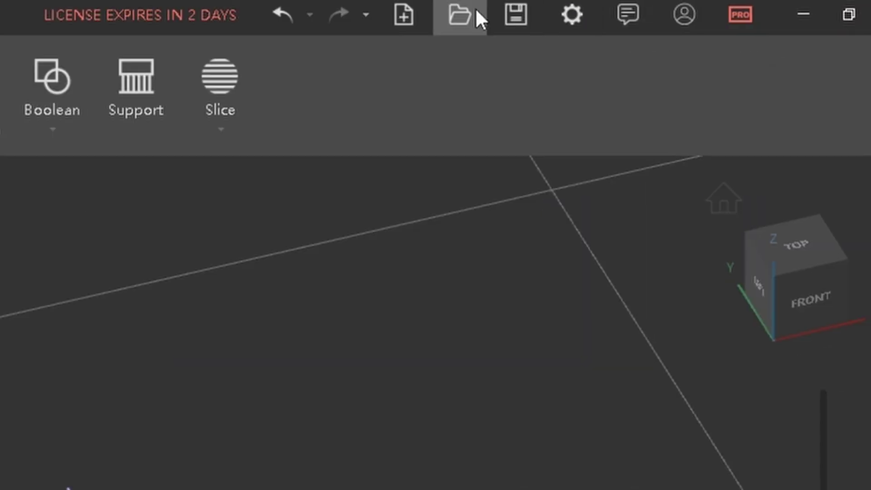
left_click(460, 16)
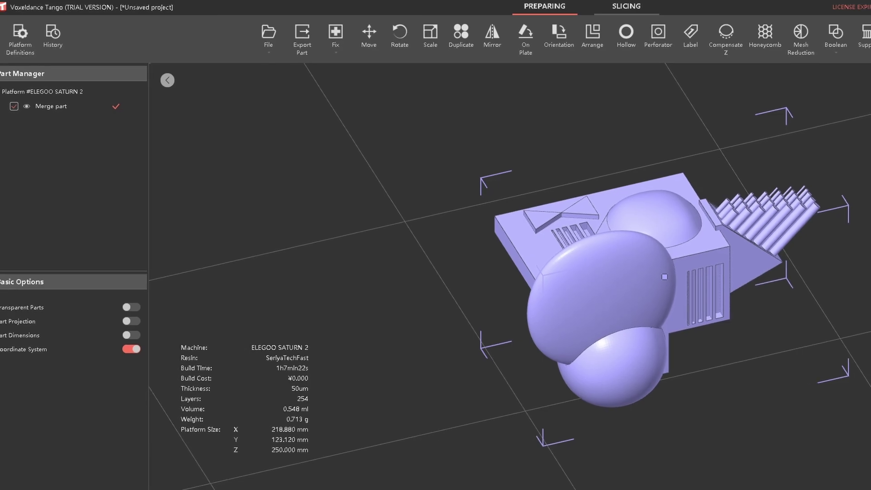
left_click(271, 37)
left_click(363, 88)
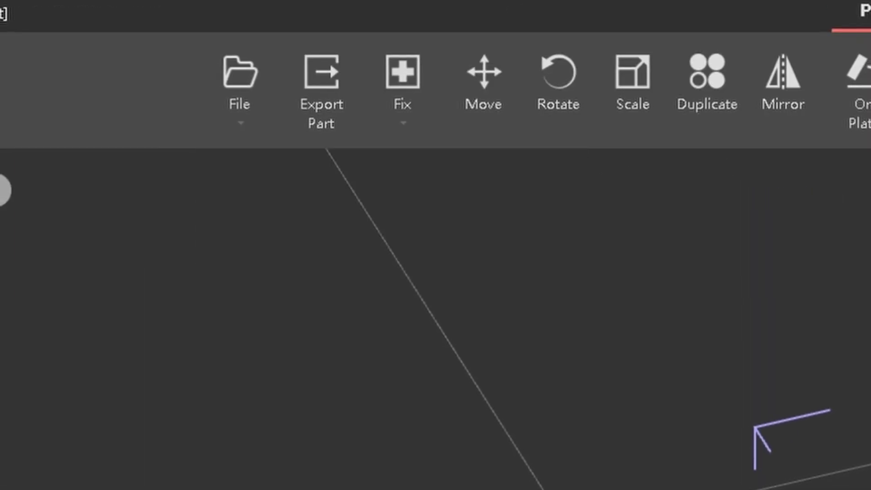
Step: Open the renaming options in the program preferences
left_click(757, 7)
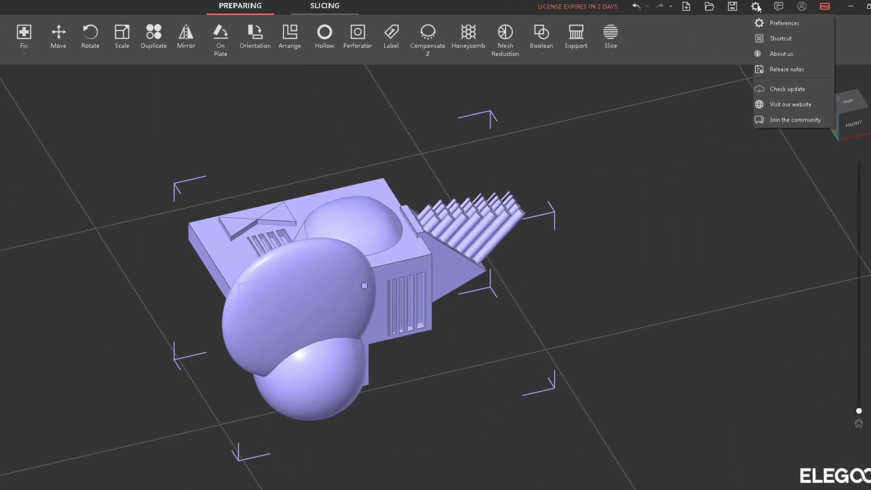
left_click(767, 24)
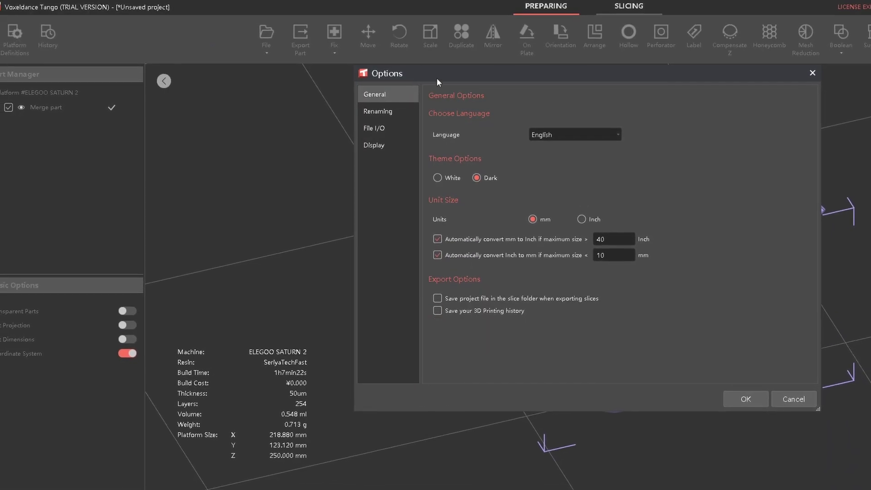
left_click(380, 111)
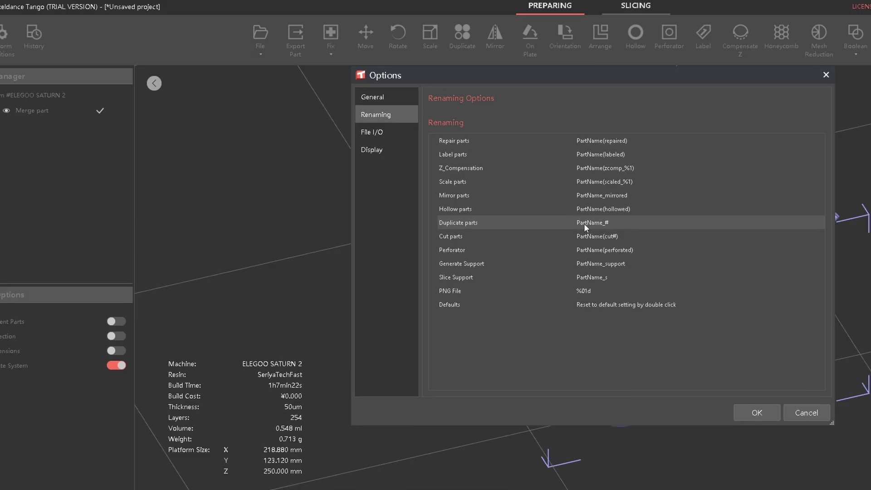
Step: Add a custom renaming template for duplicate parts that puts Canada before the part name, giving CanadaPartName_#
double_click(414, 250)
left_click(570, 219)
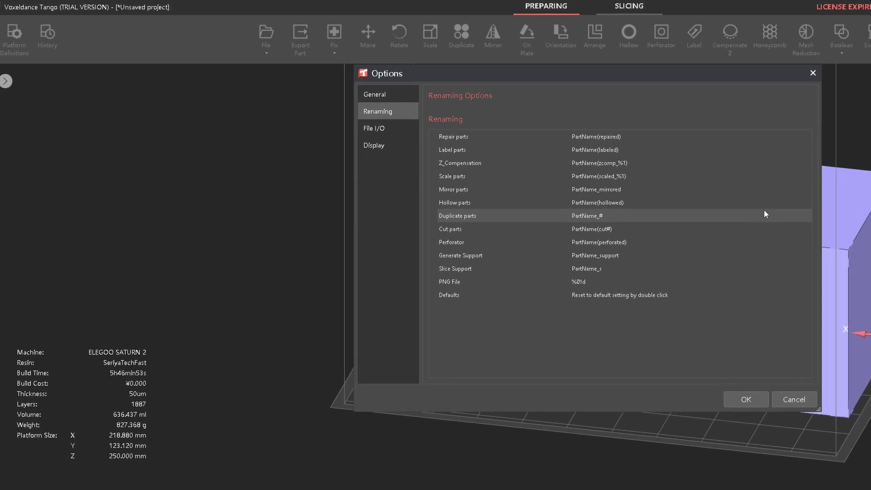
double_click(571, 213)
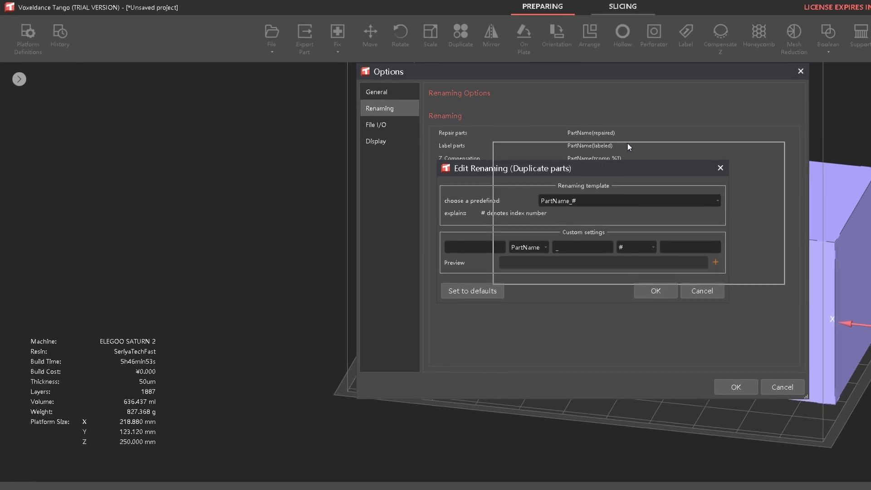
left_click(514, 209)
type("Canada")
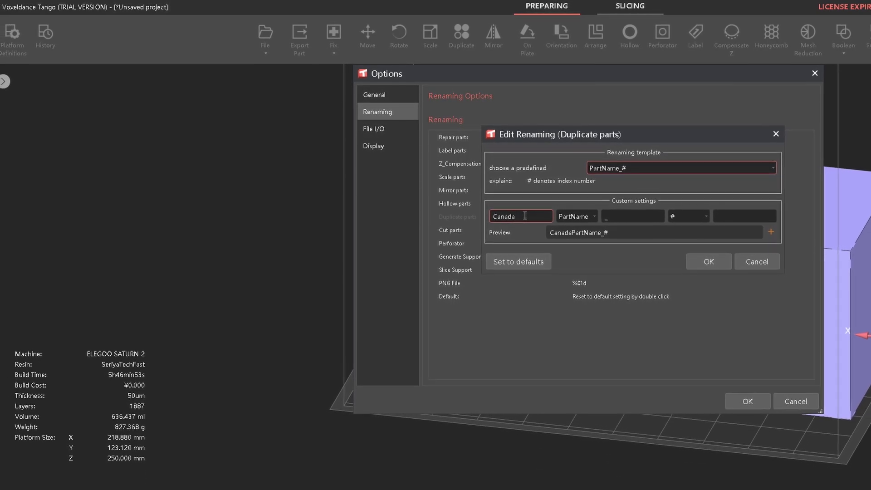
left_click(620, 218)
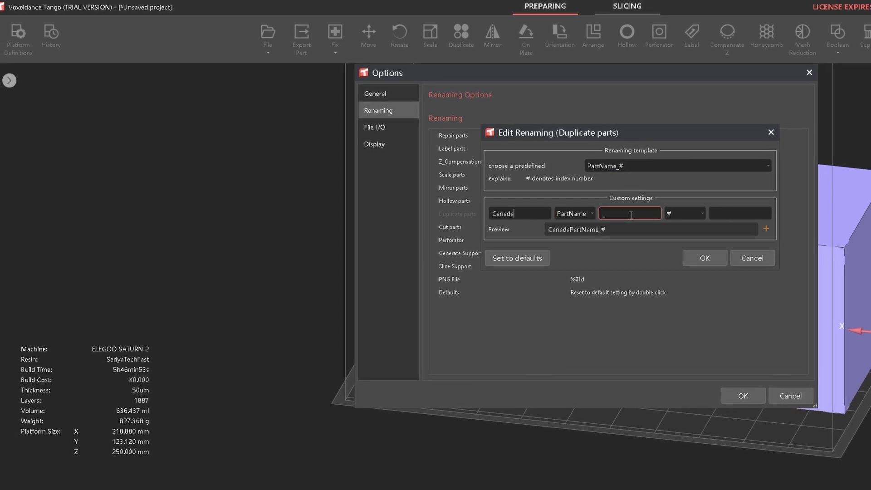
left_click(634, 215)
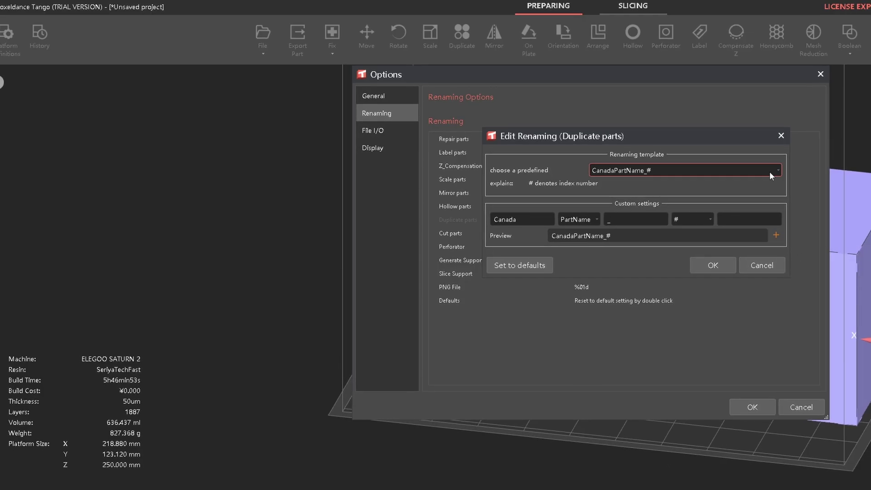
left_click(852, 127)
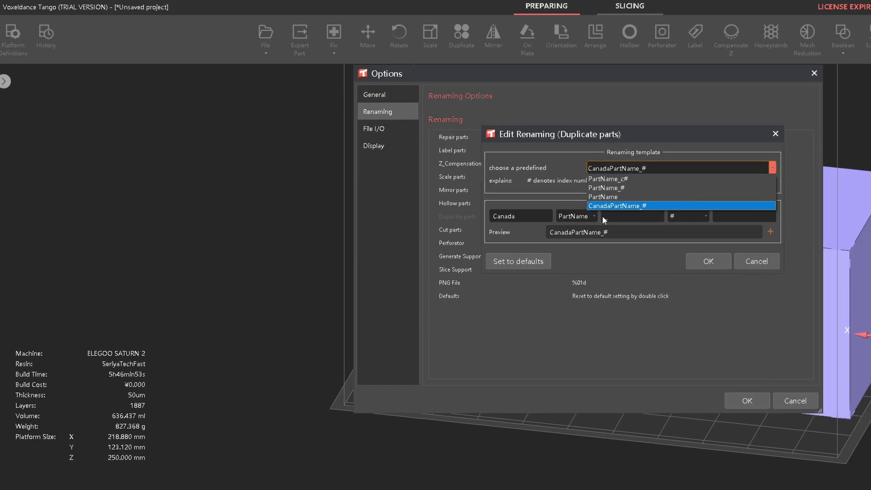
left_click(596, 168)
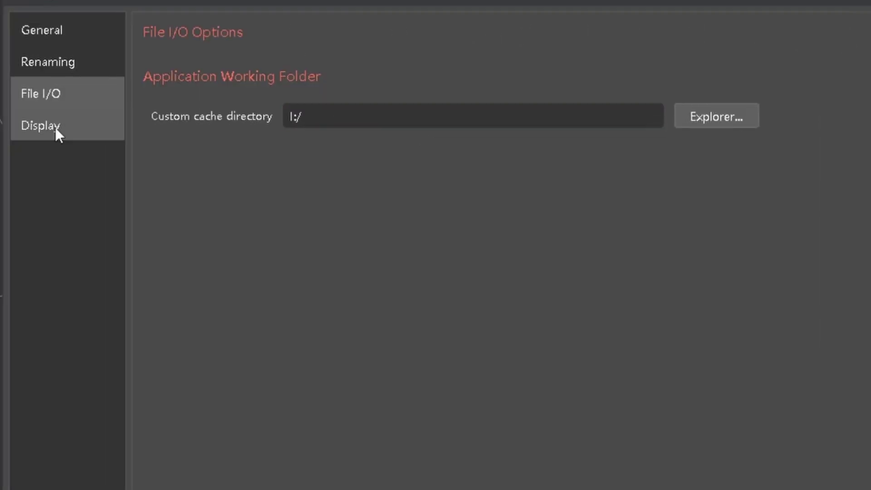
Step: Review the display options, including the graphics card backwards compatible mode and the camera interaction mode
left_click(380, 149)
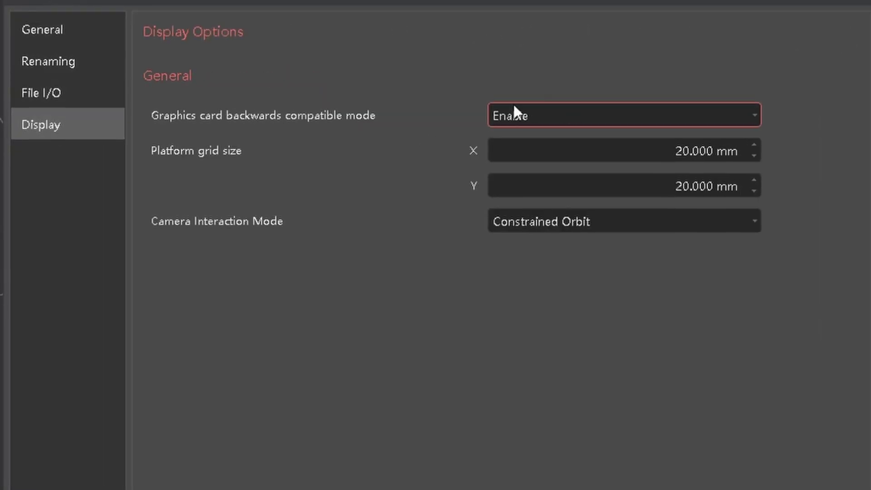
left_click(587, 112)
left_click(567, 136)
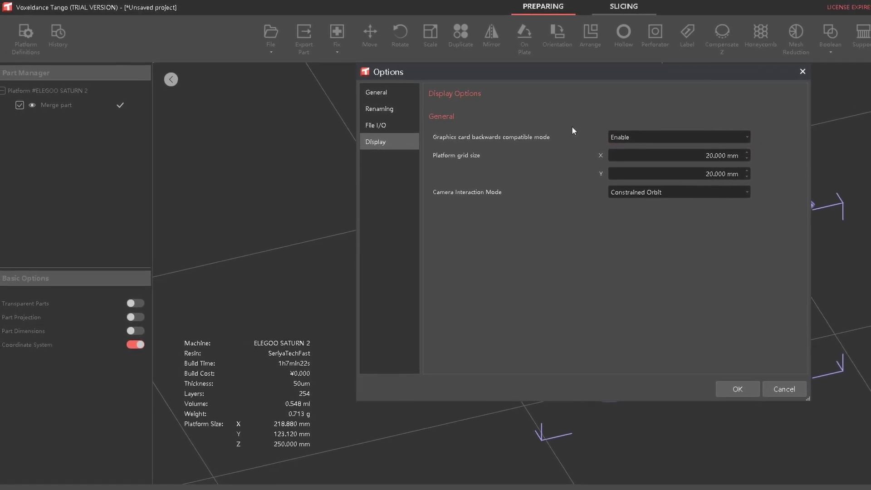
left_click(691, 192)
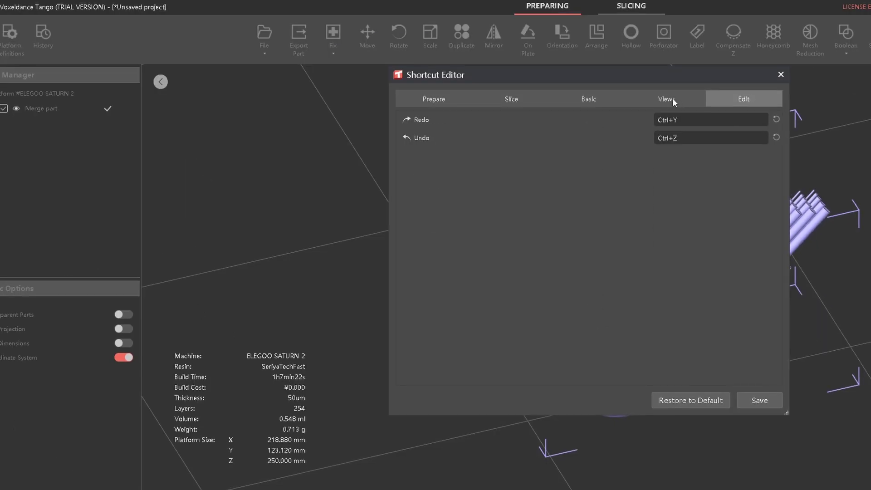
Step: Examine the keyboard shortcuts assigned in the Prepare, Slice, Basic, Views and Edit categories of the Shortcut Editor
left_click(672, 100)
left_click(499, 101)
left_click(430, 103)
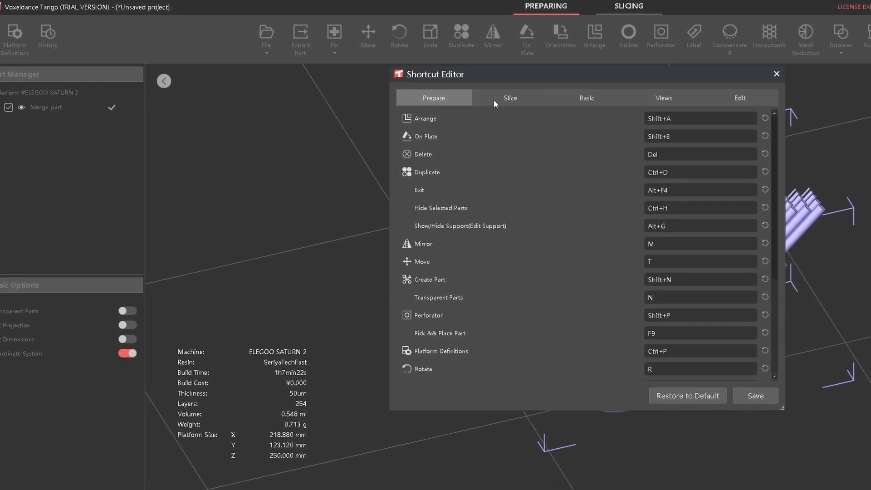
left_click(494, 101)
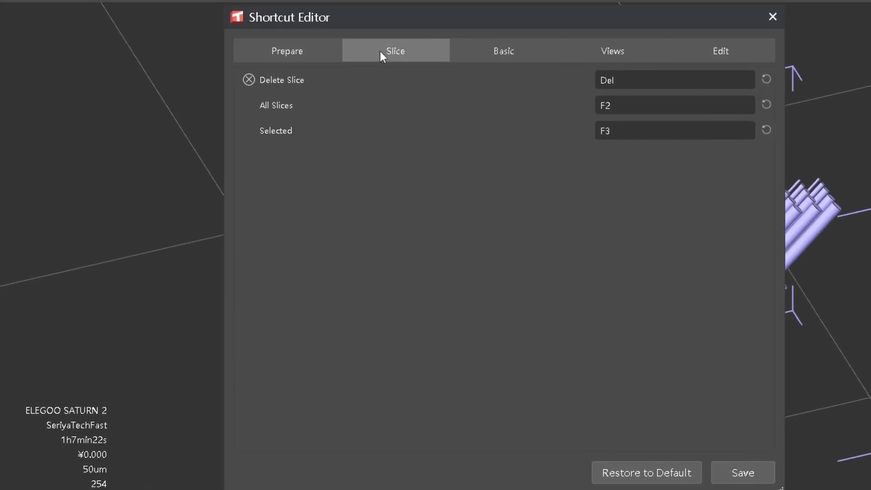
left_click(502, 51)
left_click(612, 50)
left_click(735, 50)
left_click(612, 50)
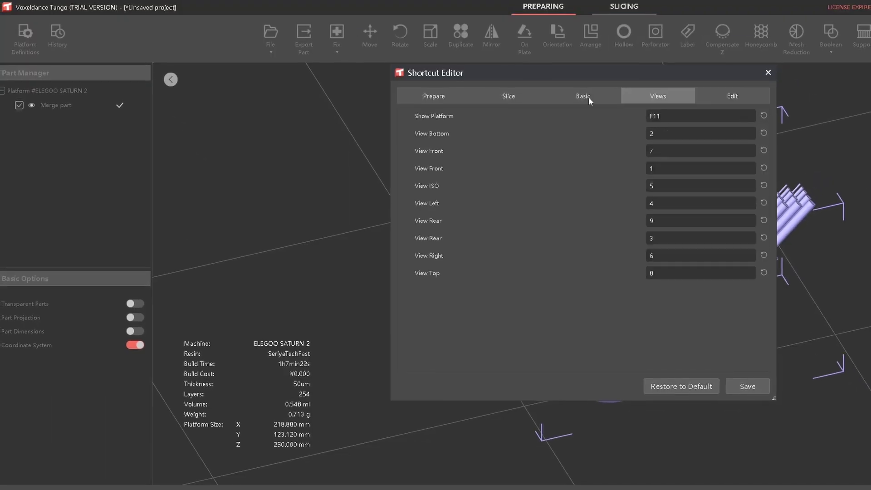
left_click(586, 97)
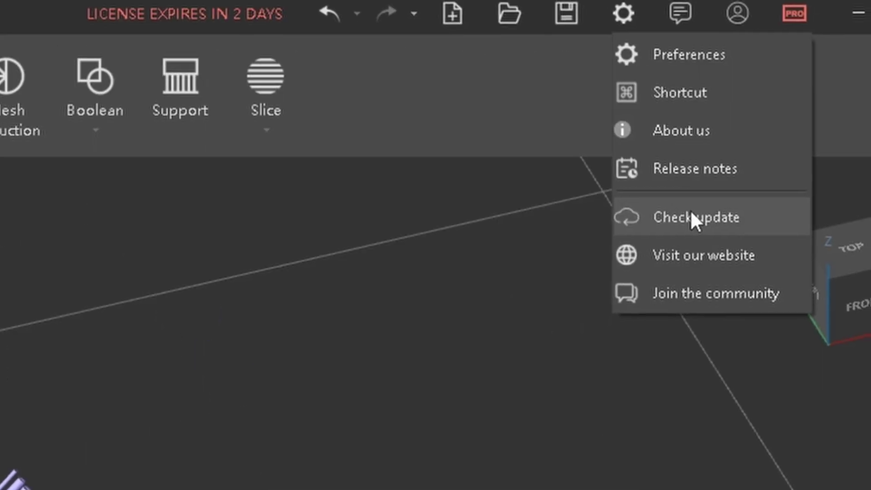
Step: Open the user feedback form, look over its fields, and close it without sending anything
left_click(474, 78)
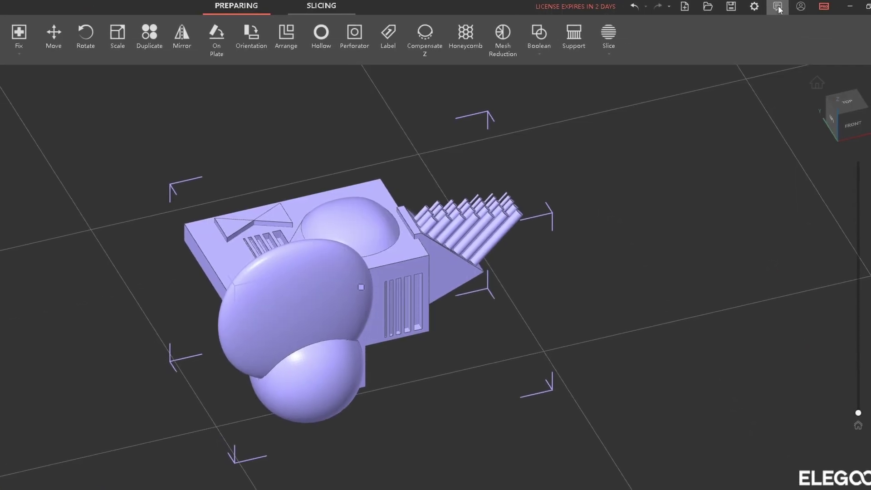
left_click(777, 7)
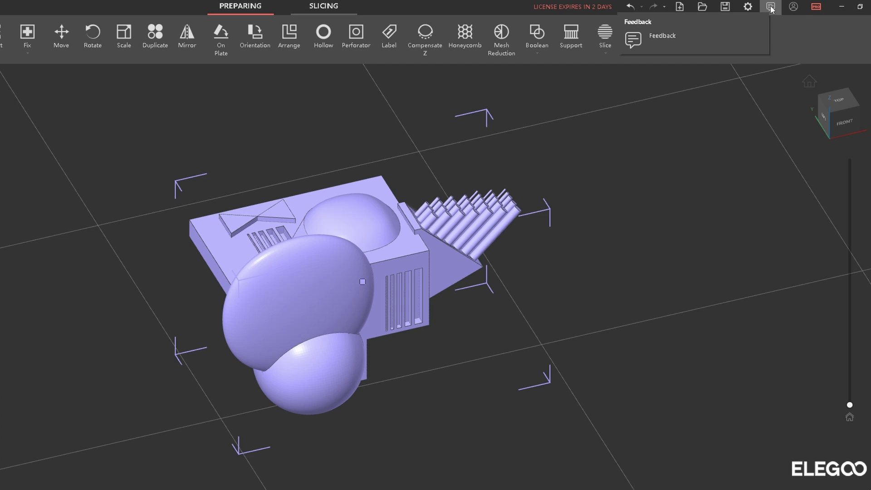
left_click(656, 38)
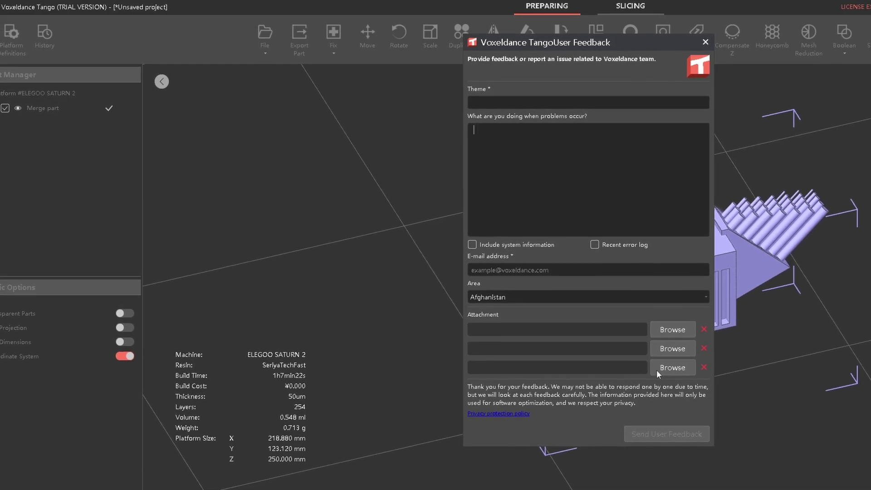
left_click(701, 42)
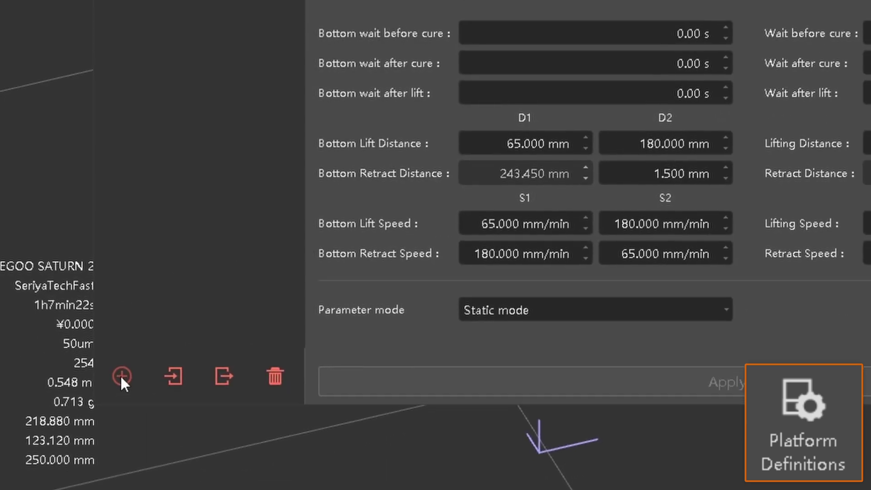
Step: Browse the manufacturers and printer models that can be added as a machine in the platform definitions
left_click(121, 376)
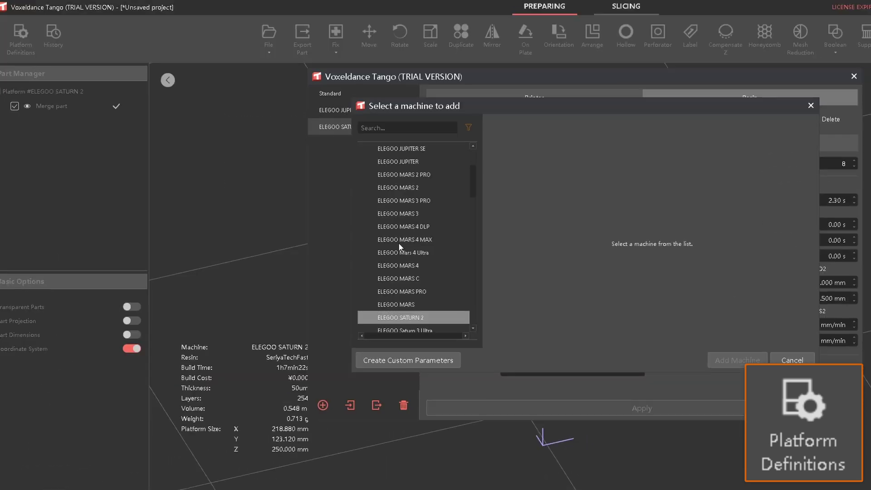
scroll(398, 242, "down", 5)
scroll(398, 243, "up", 10)
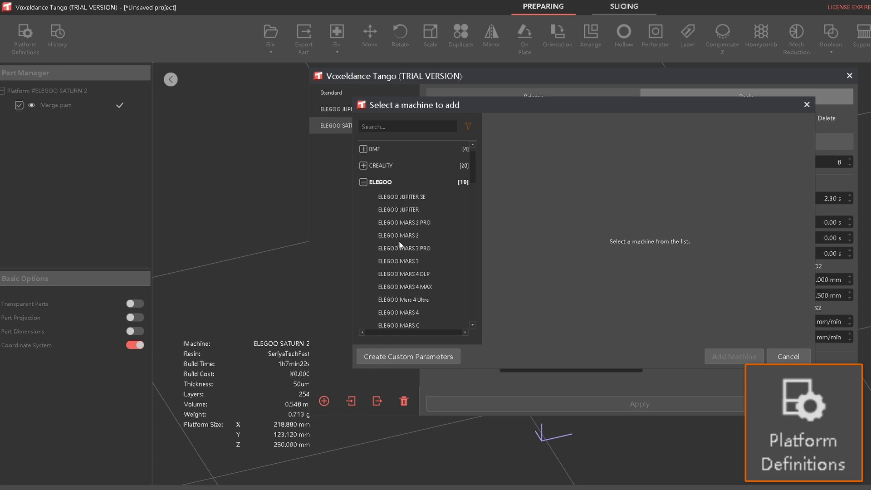
scroll(399, 240, "down", 7)
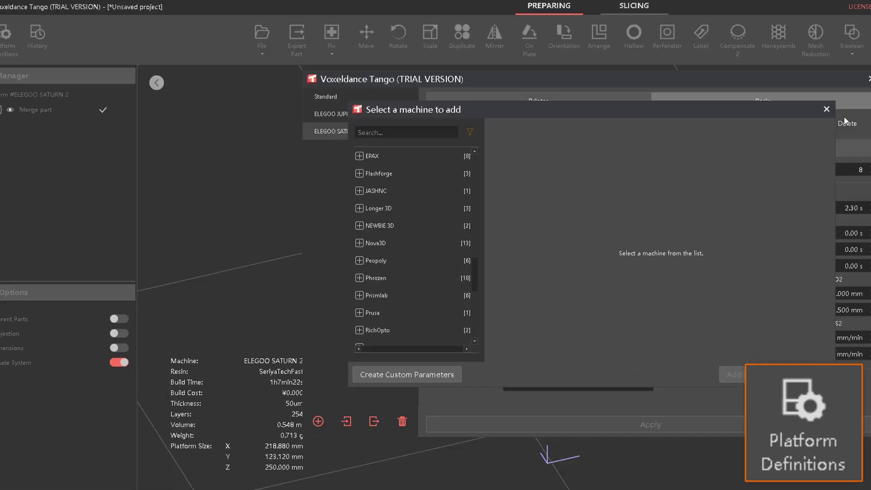
Step: Close the machine picker and view the printer configuration import and export dialogs without importing or exporting anything
left_click(838, 110)
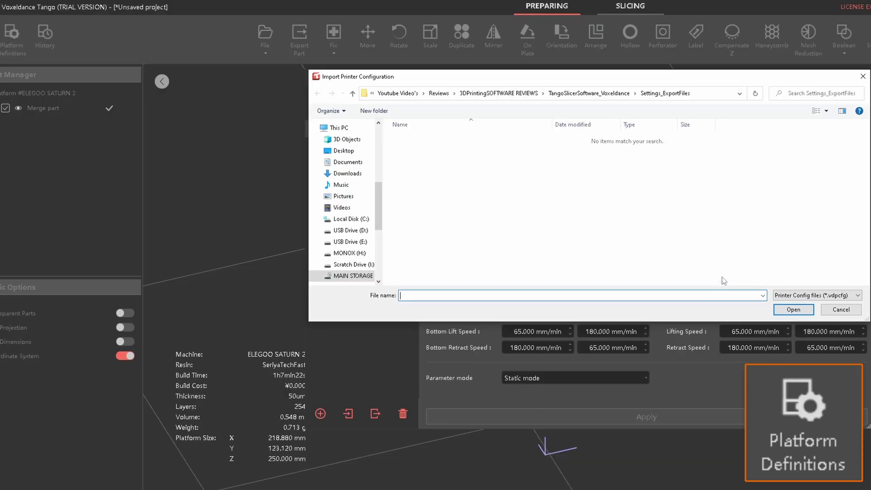
left_click(842, 430)
left_click(376, 410)
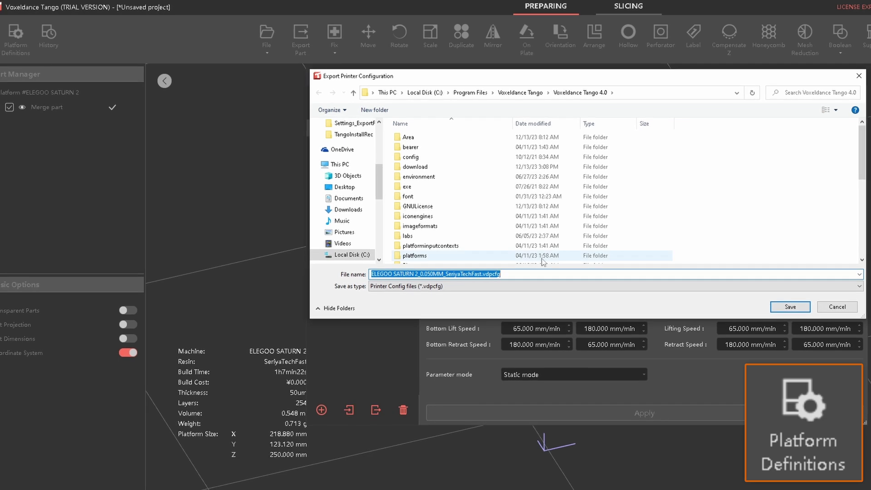
left_click(833, 310)
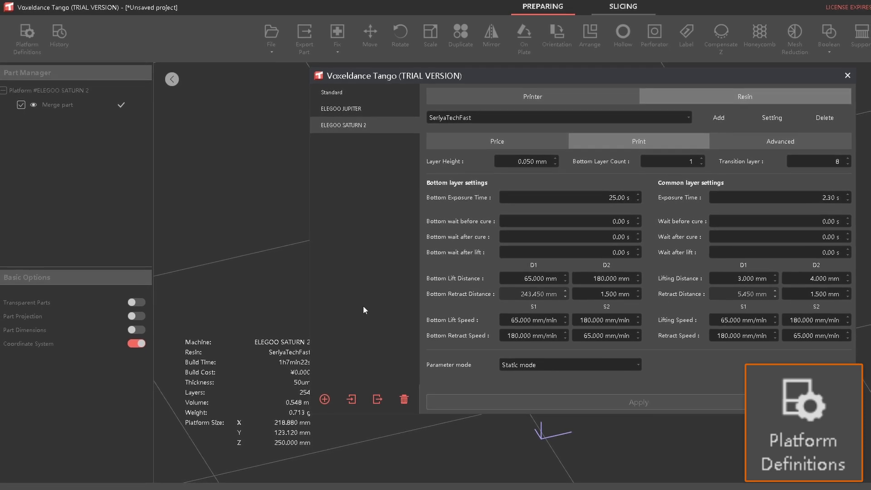
Step: Review the Price, Advanced and Print settings of the SeriyaTechFast resin, including the bottom layer wait times and lift and retract distances
left_click(521, 141)
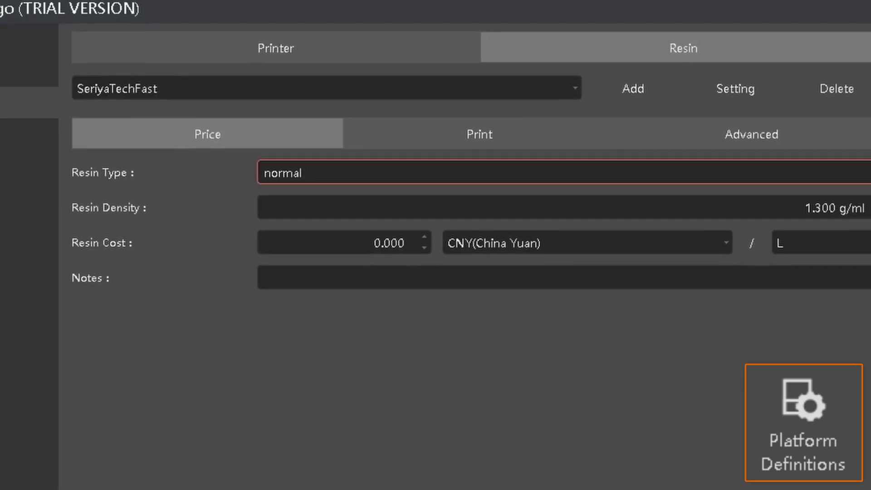
left_click(272, 243)
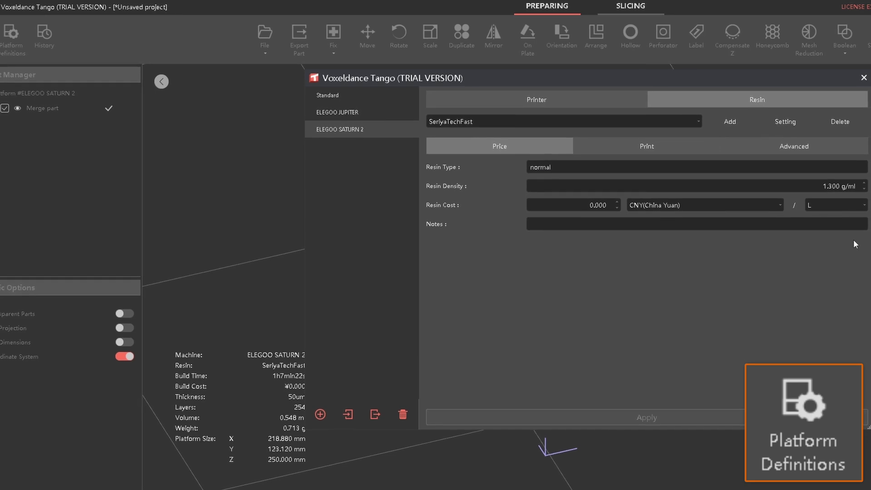
left_click(794, 146)
left_click(646, 146)
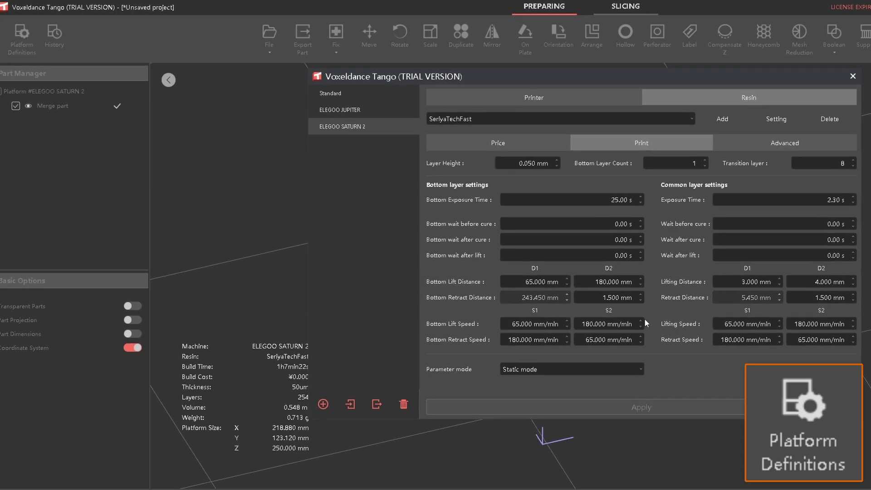
left_click(452, 252)
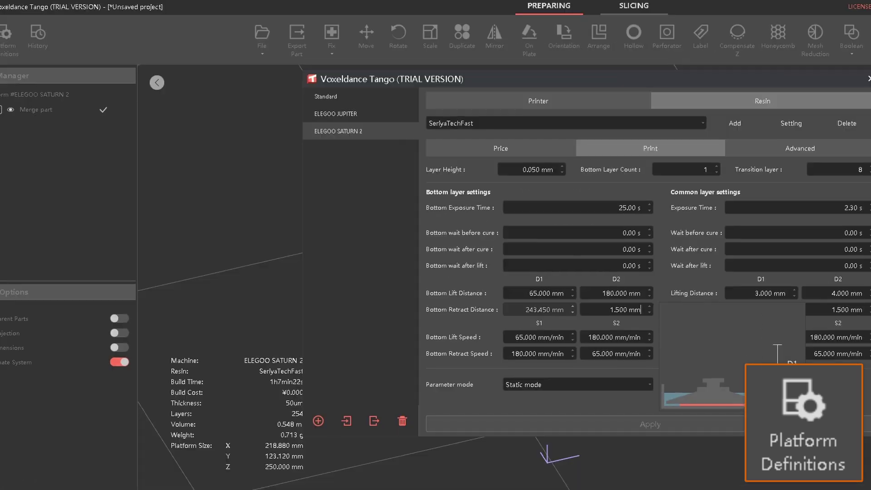
left_click(428, 267)
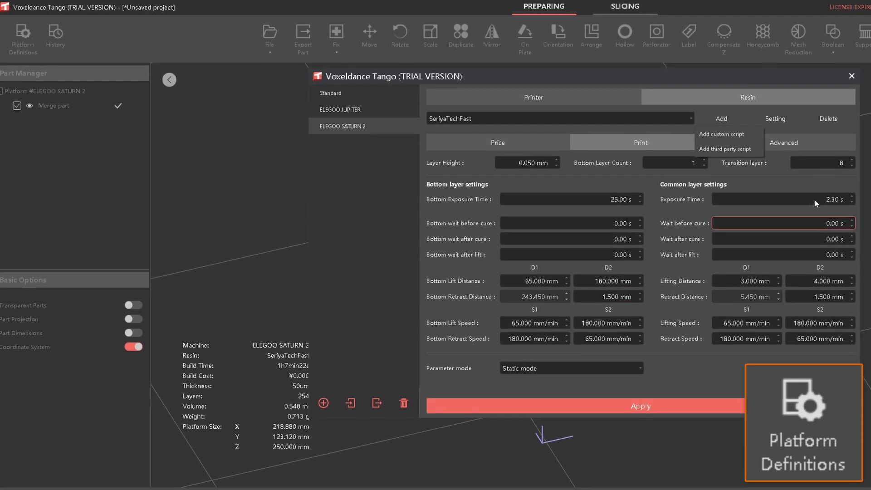
Step: Set the common layers' D2 lifting distance to 4 mm for the SeriyaTechFast resin
double_click(823, 297)
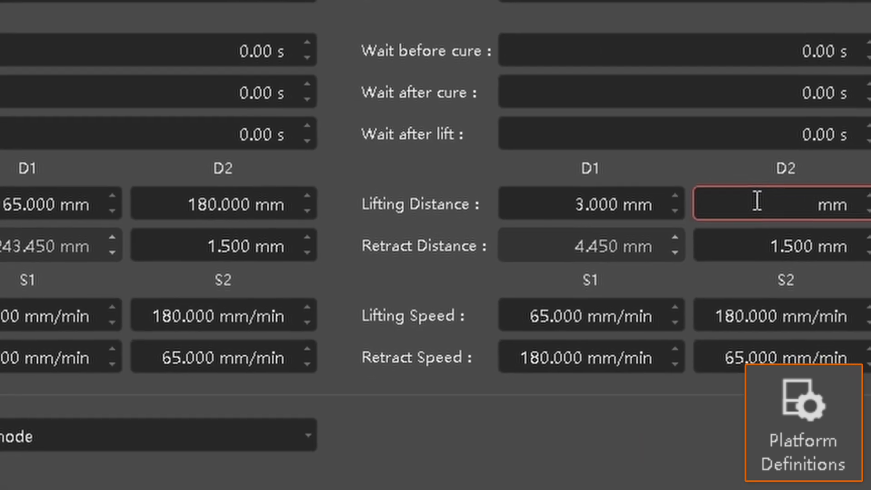
type("4")
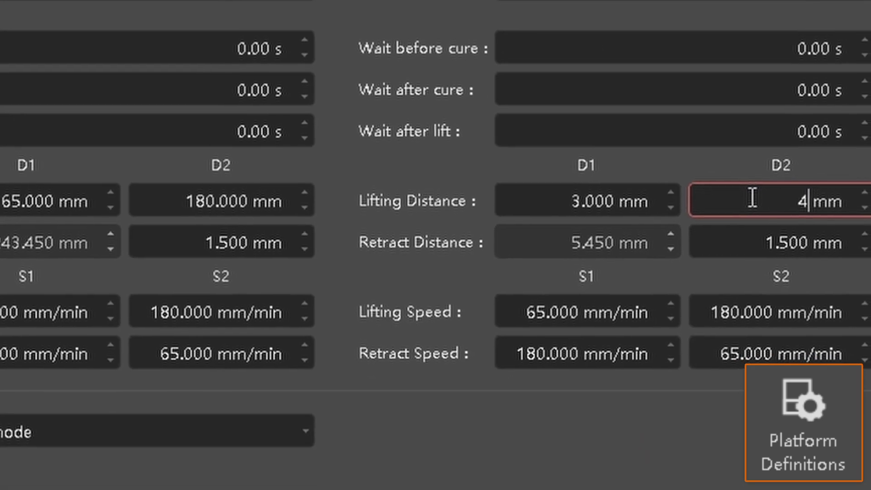
key("Return")
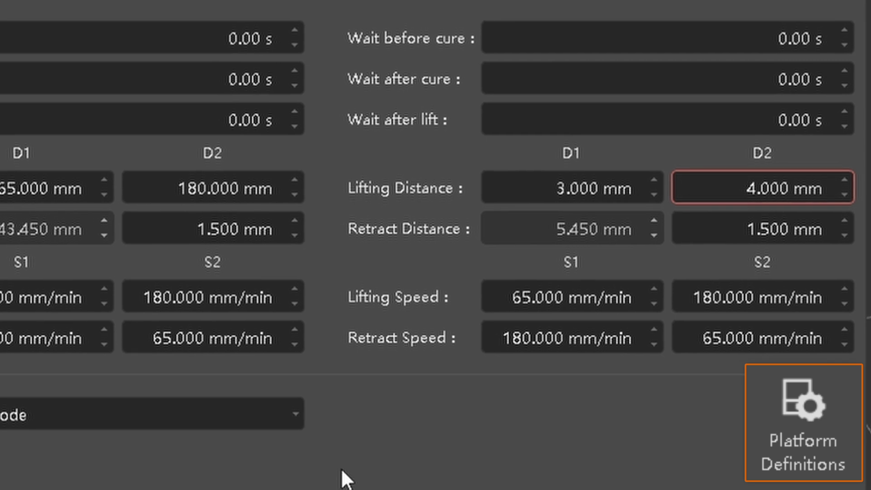
Step: Look through the options for adding, importing, exporting, renaming, duplicating and deleting resin scripts
left_click(616, 131)
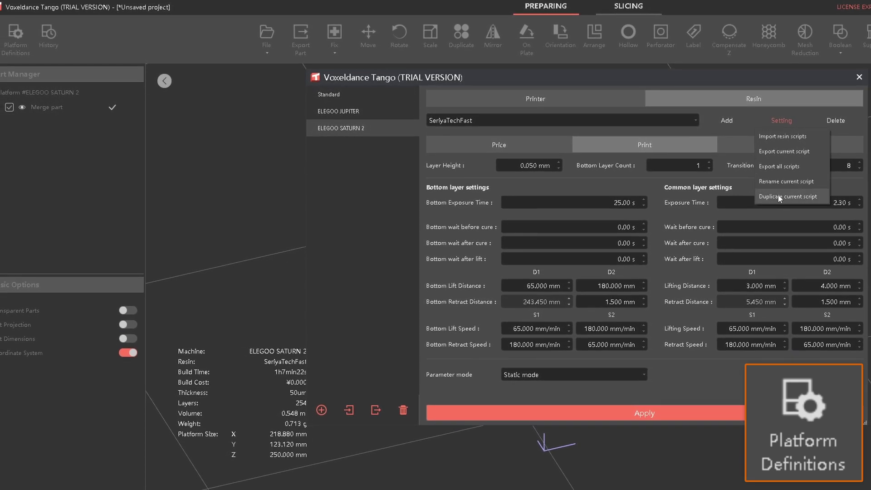
left_click(726, 119)
left_click(725, 119)
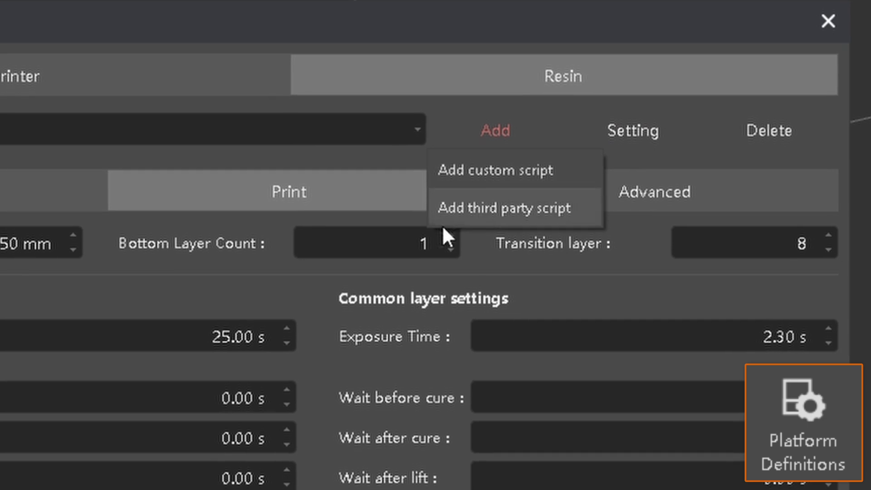
left_click(556, 108)
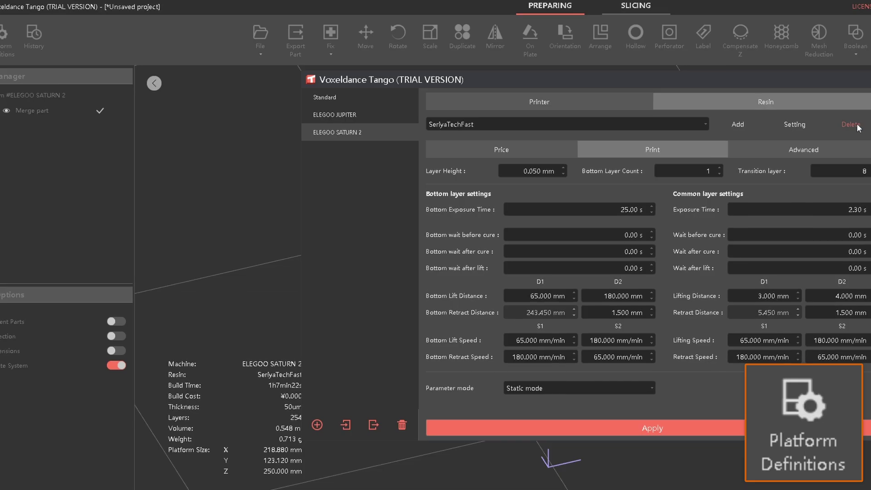
Step: Review the ELEGOO SATURN 2 printer definition, and open and close the 3D Printing History
left_click(562, 100)
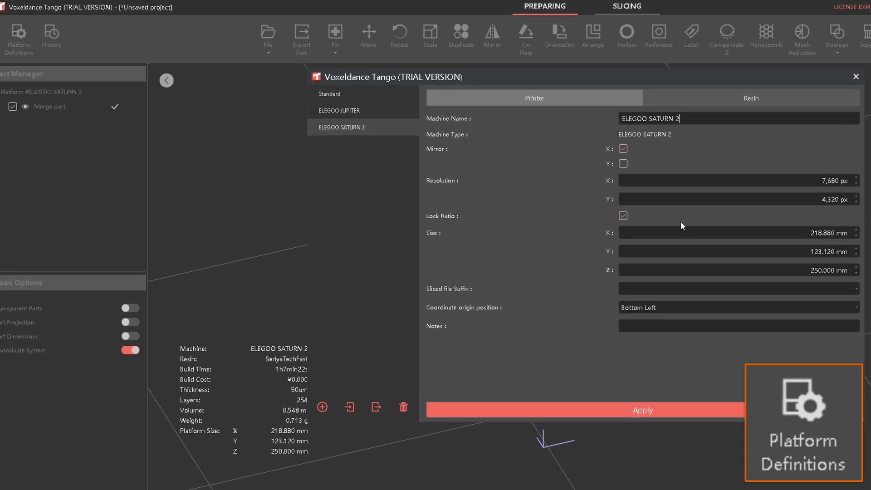
left_click(658, 101)
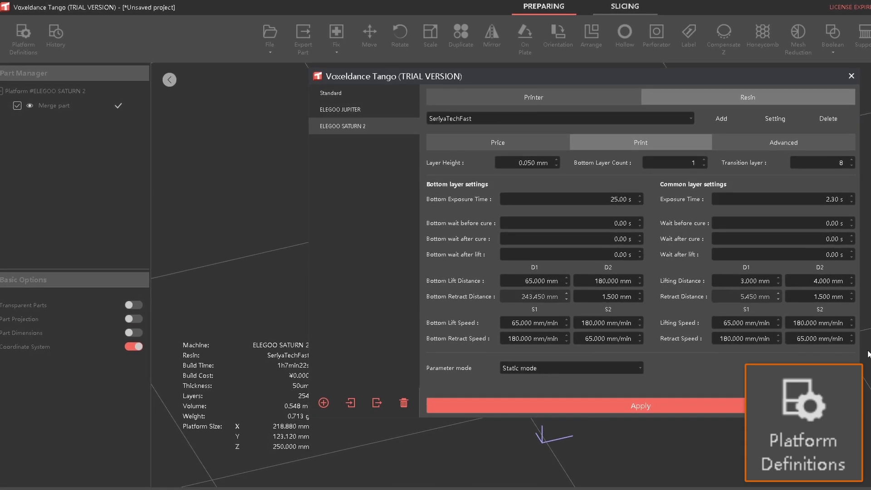
left_click(56, 41)
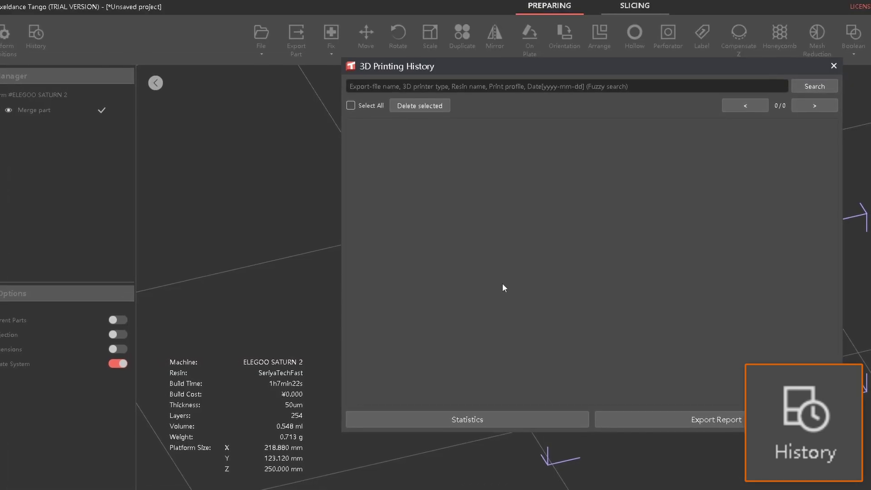
left_click(814, 64)
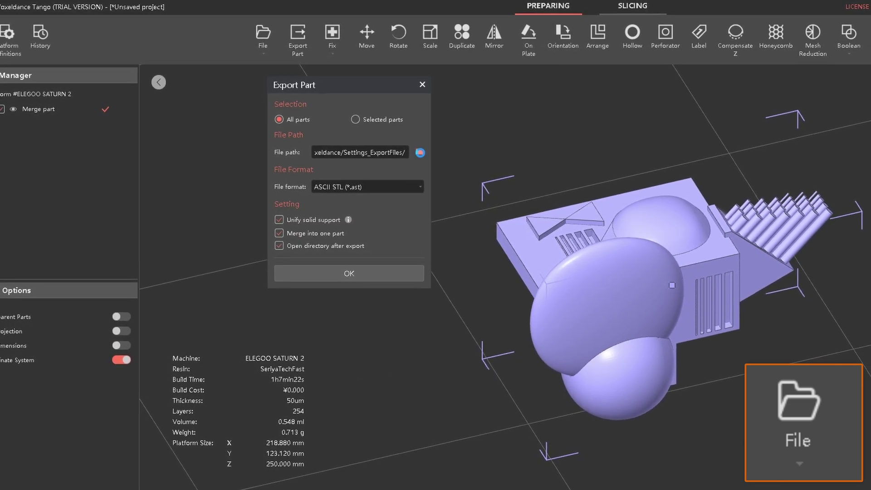
Step: Check the destination folder picker of the part export settings, and close both without exporting
left_click(420, 152)
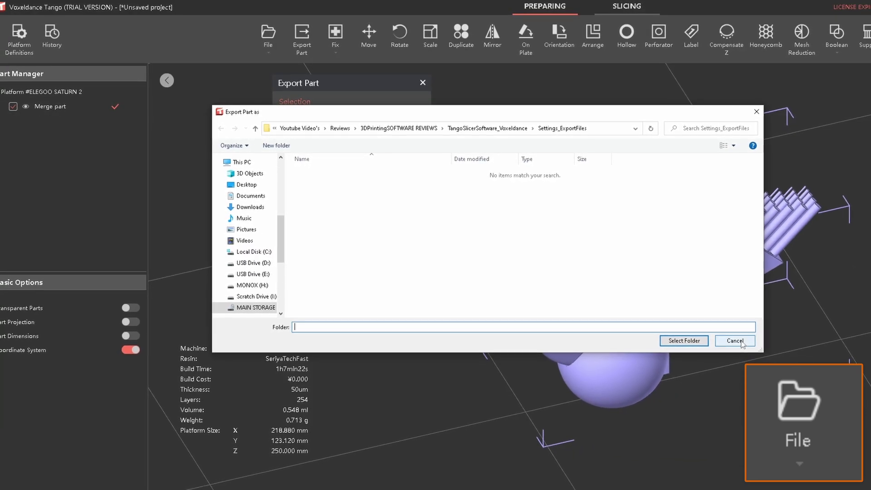
left_click(735, 341)
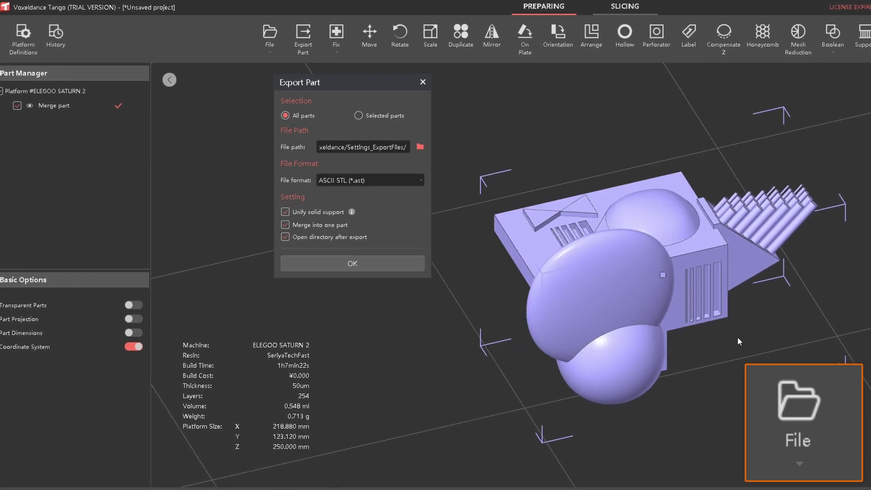
left_click(423, 82)
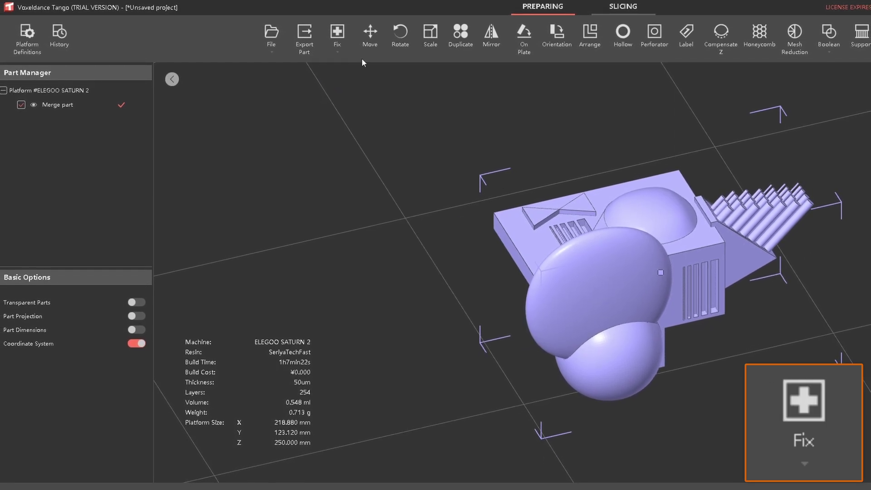
Step: Analyse the merged part with Automatic Fix, including intersections, and run the standard fix on it
left_click(337, 34)
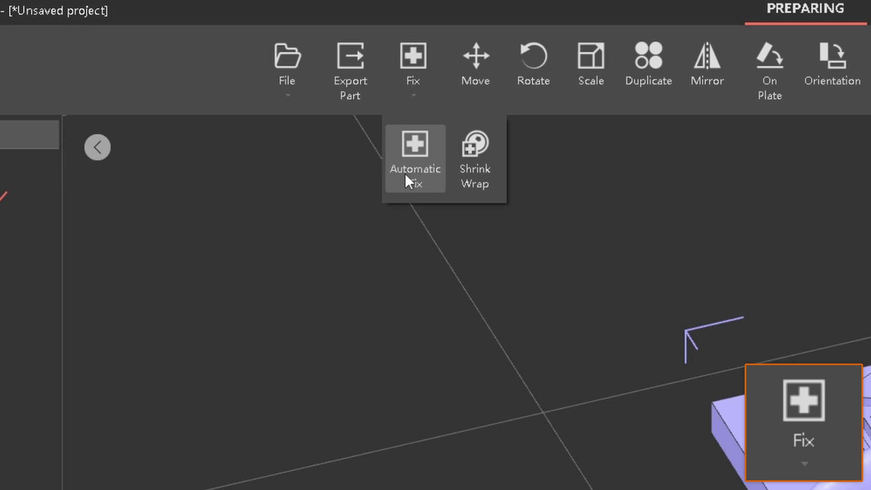
left_click(407, 179)
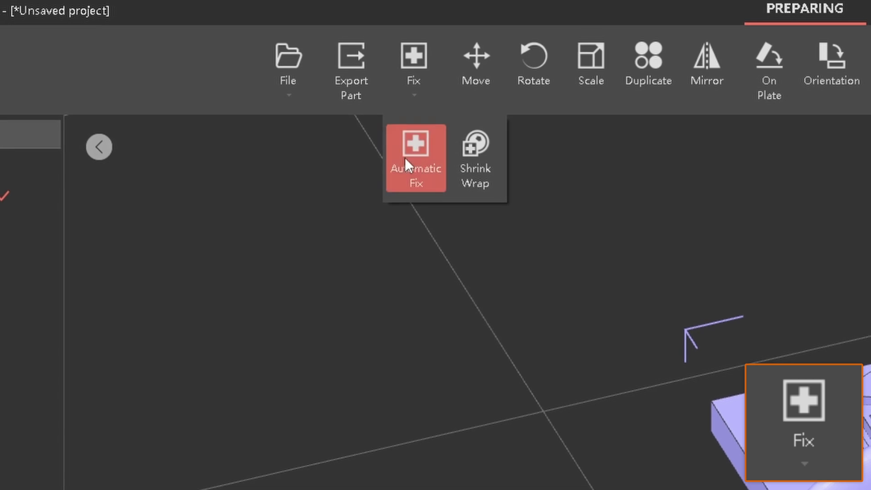
left_click(312, 303)
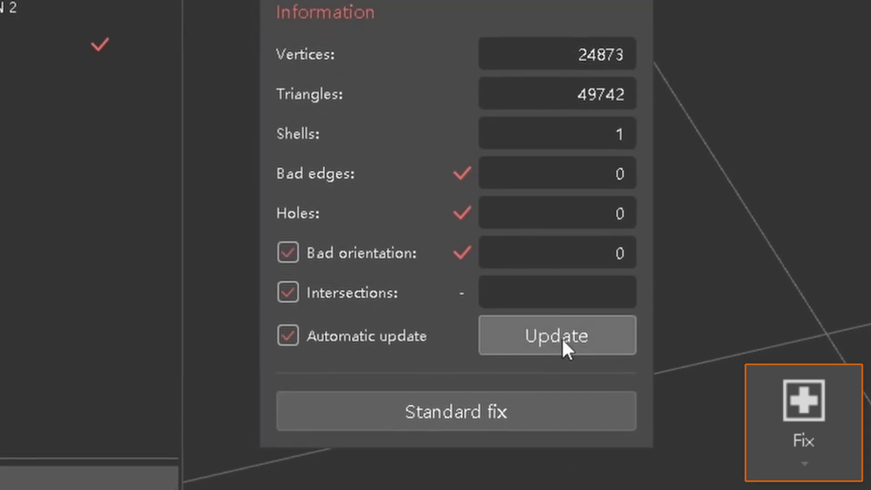
left_click(529, 347)
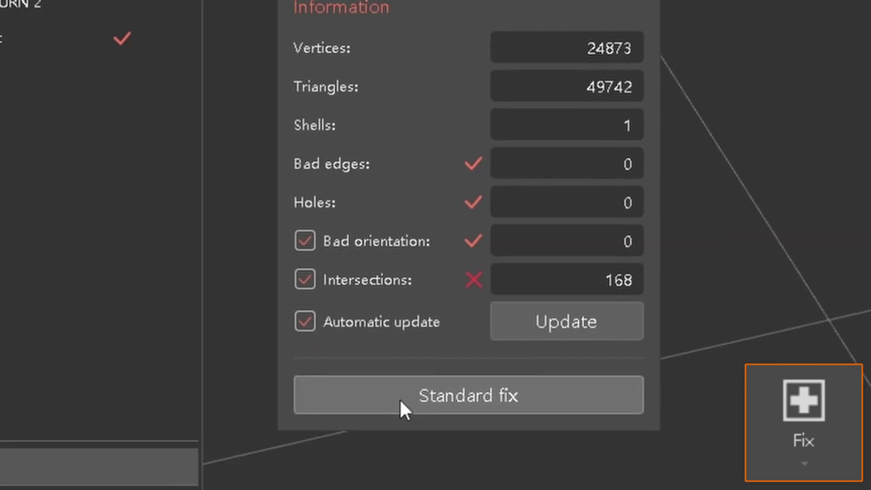
left_click(231, 256)
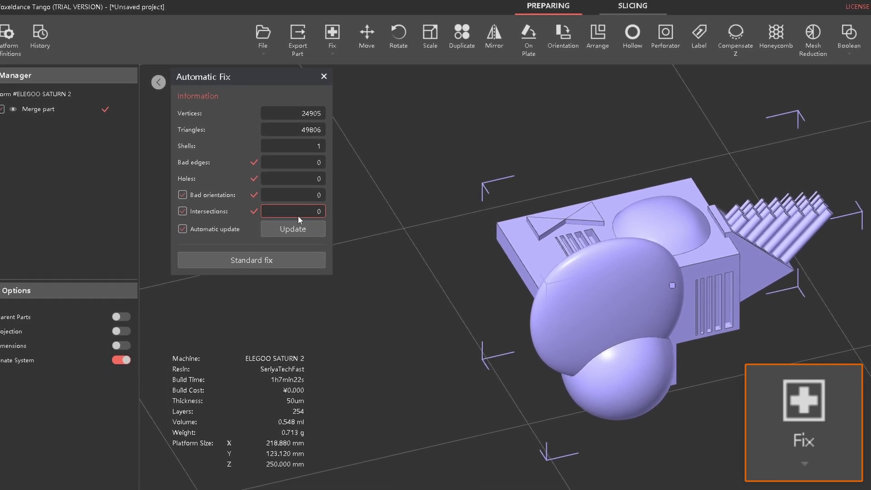
Step: Inspect the repaired part closely from several angles and close the Automatic Fix settings
scroll(583, 288, "down", 3)
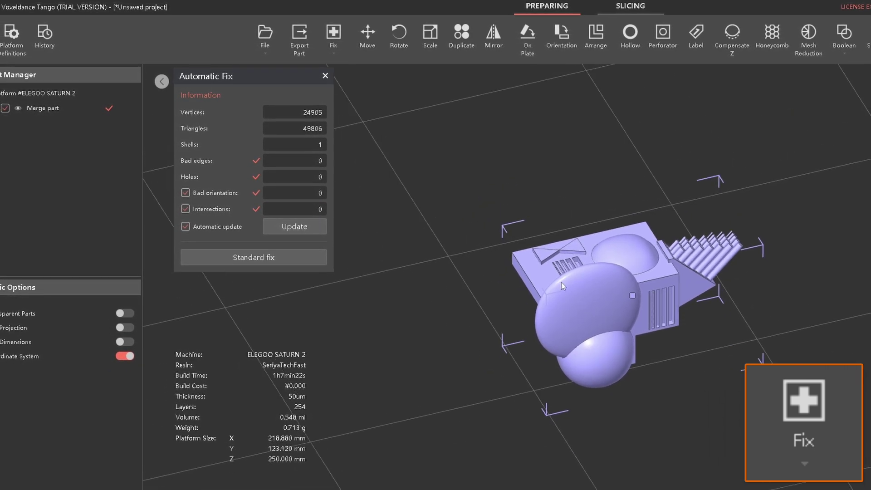
right_click_drag(561, 282, 483, 296)
scroll(534, 278, "up", 5)
right_click_drag(536, 282, 629, 274)
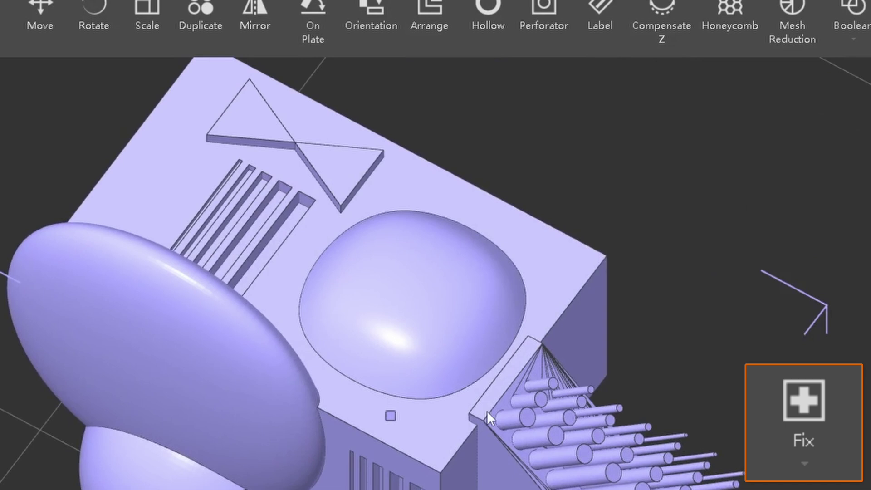
right_click_drag(487, 412, 412, 367)
right_click_drag(590, 253, 574, 230)
left_click(324, 77)
mouse_move(333, 43)
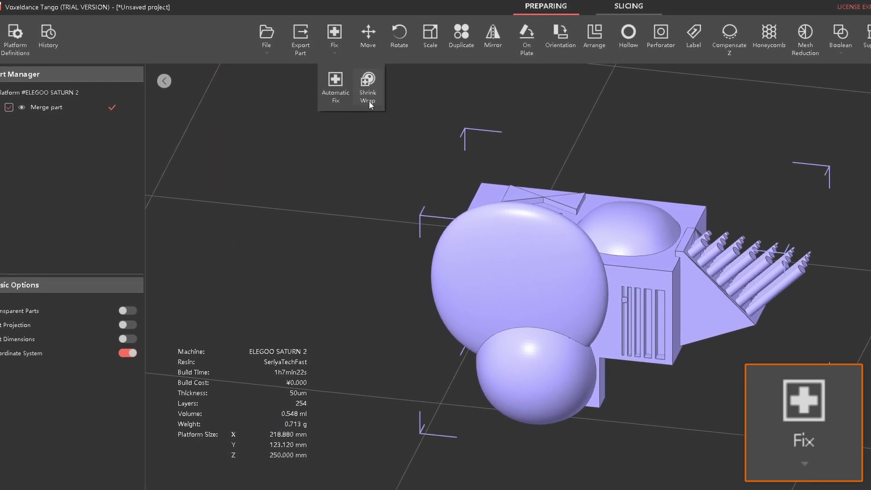
left_click(410, 91)
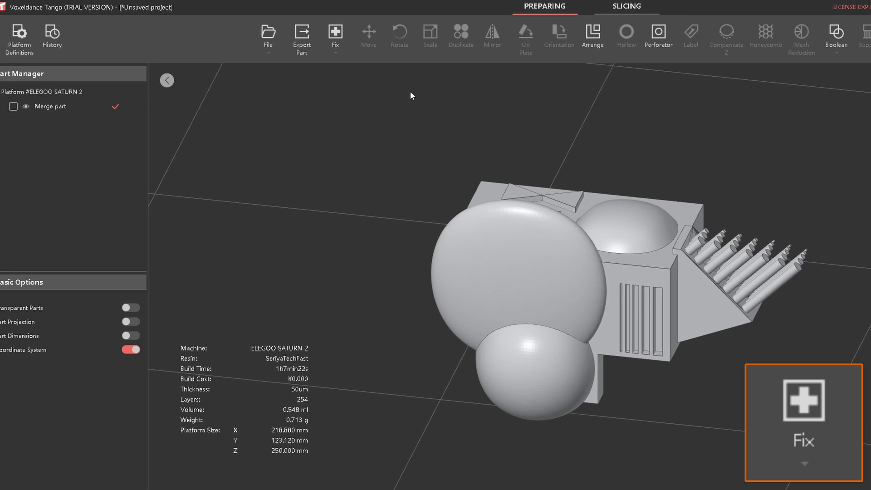
Step: Create a box and a 15 mm high cone with 10 mm radius and 50 edges, both positioned by corner at Bottom left
left_click(268, 37)
left_click(299, 85)
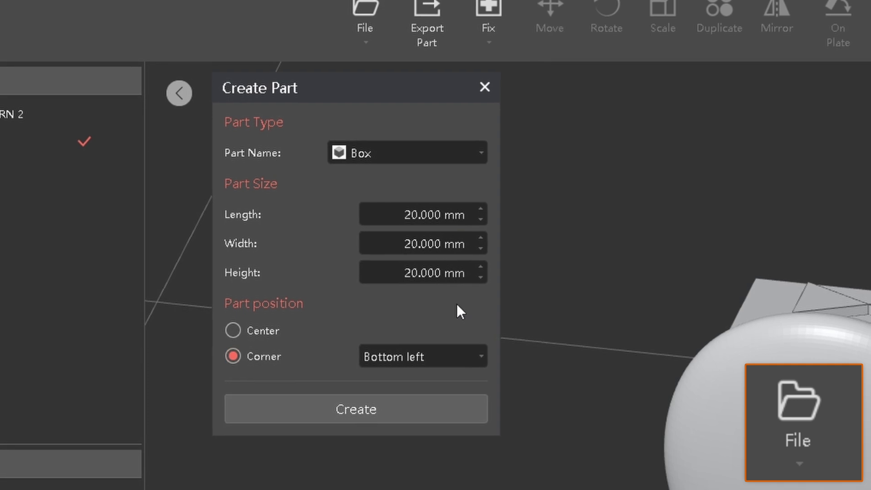
left_click(418, 214)
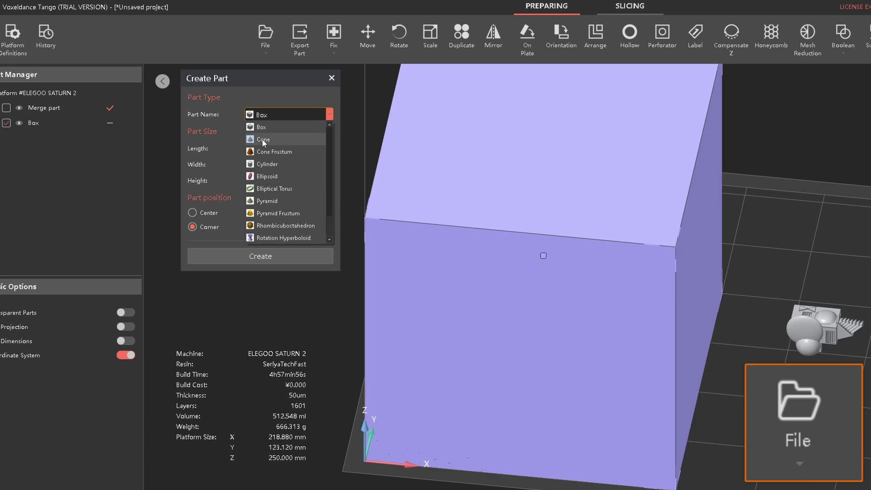
left_click(263, 139)
key("Return")
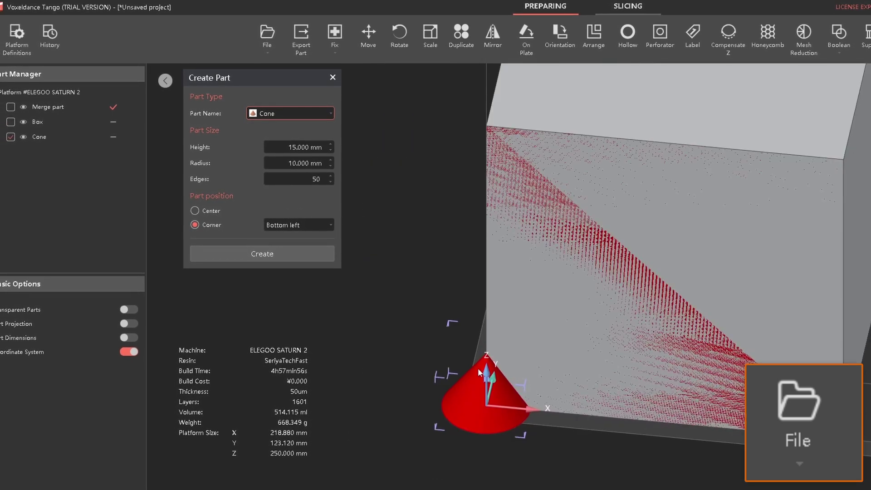
Step: Subtract the cone from the box with a Boolean operation that removes the original parts, and inspect the recess
right_click_drag(567, 318, 610, 334)
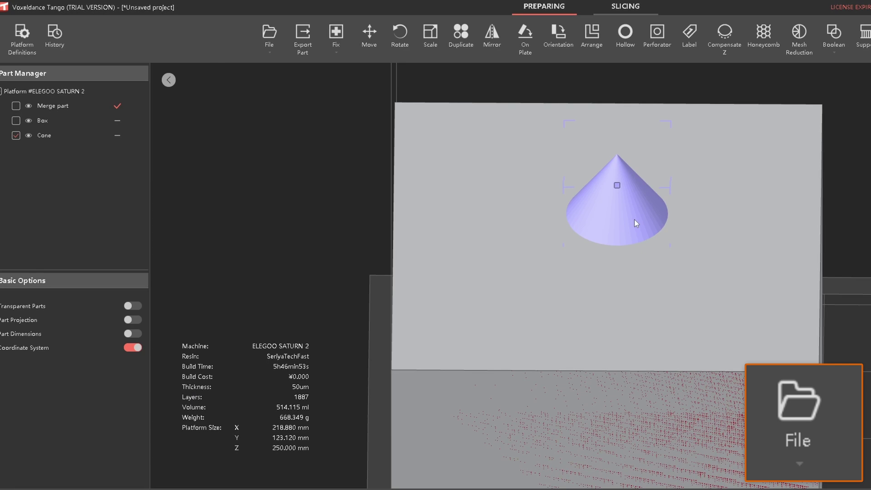
left_click(701, 220, "ctrl")
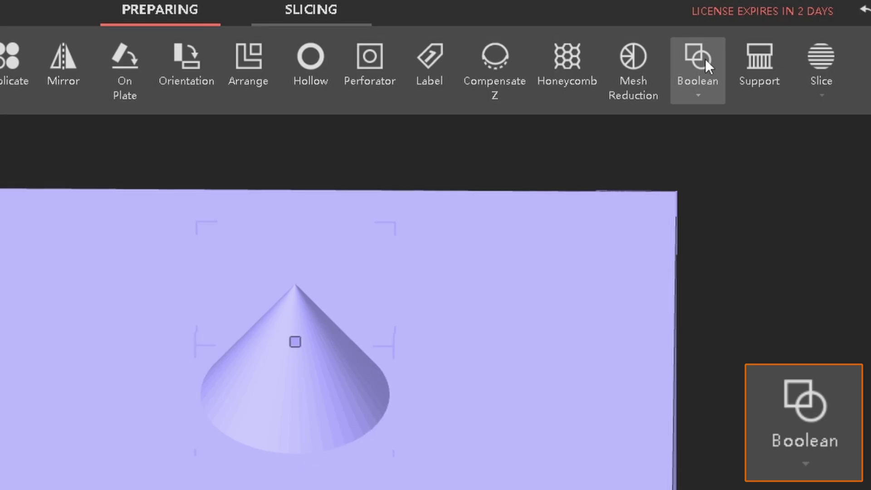
left_click(832, 32)
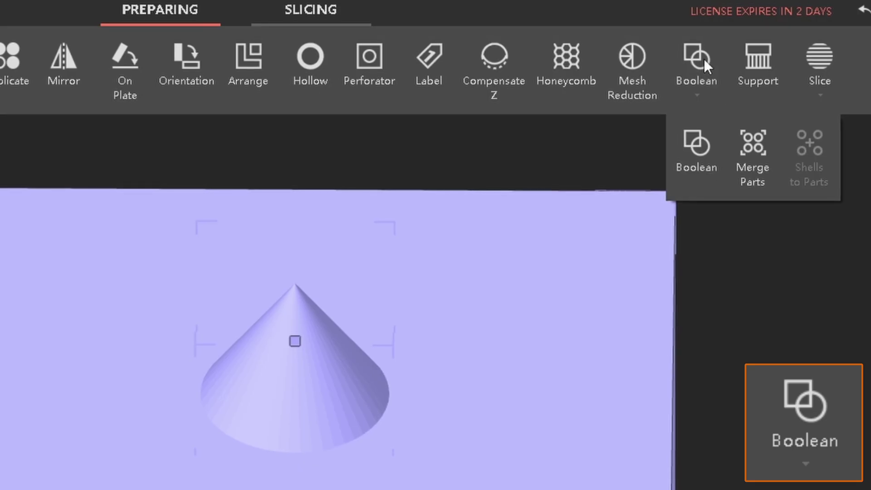
left_click(692, 153)
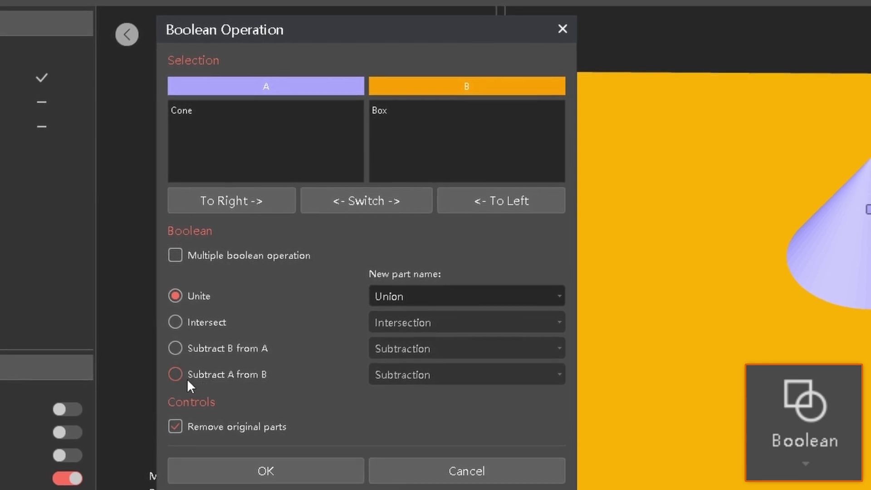
left_click(252, 376)
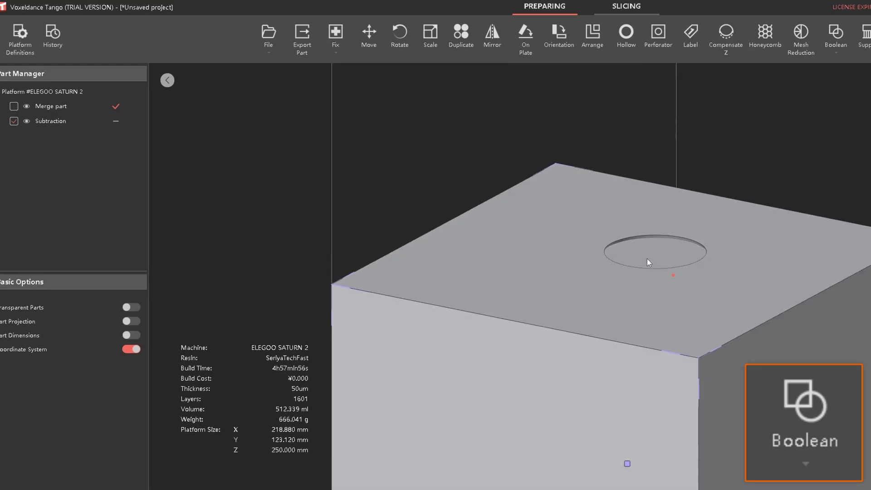
right_click_drag(647, 258, 572, 220)
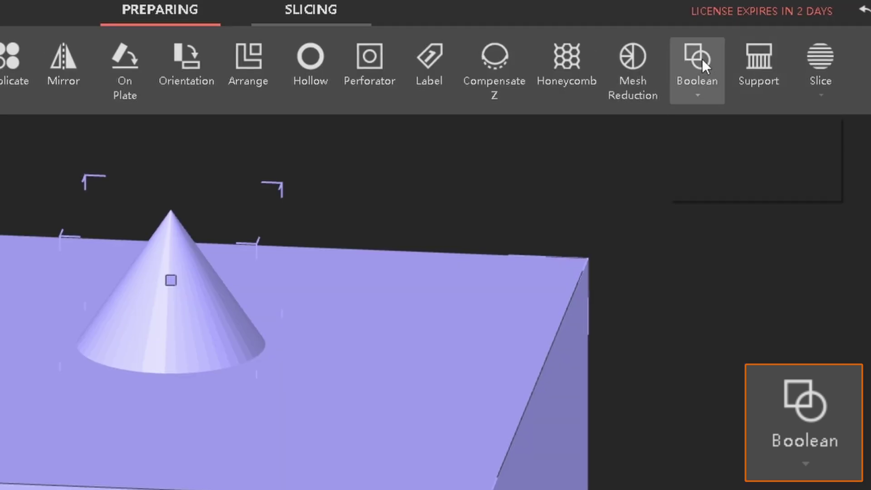
Step: Unite the cone and box with a Boolean operation and try to separate the union into shells
left_click(829, 34)
left_click(829, 83)
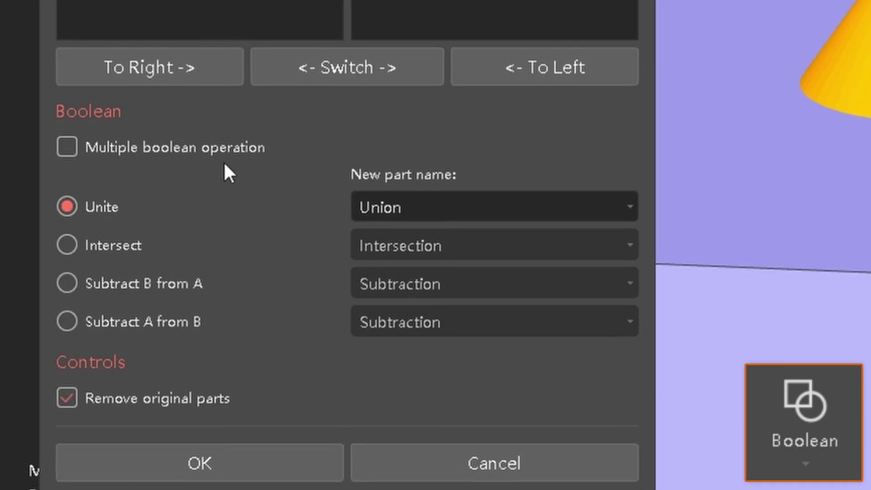
left_click(205, 471)
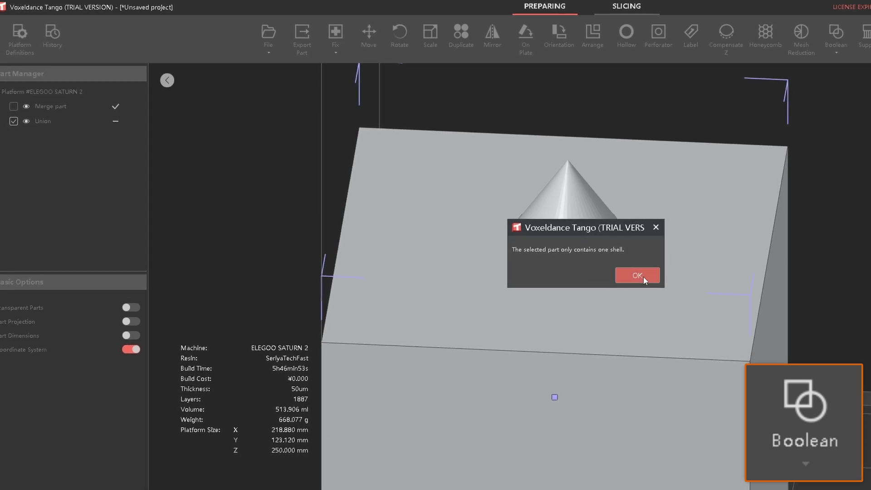
left_click(637, 276)
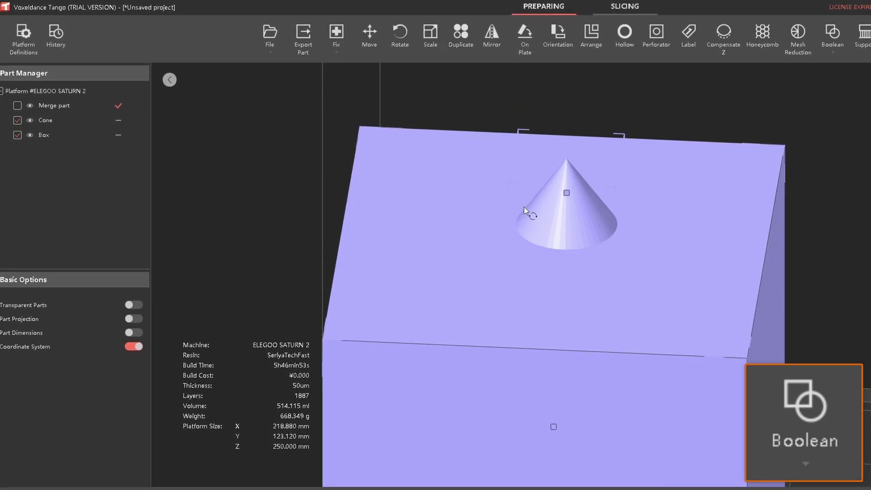
Step: Merge the separate cone and box into a single part and remove the old parts
right_click_drag(524, 211, 627, 209)
middle_click_drag(628, 208, 659, 213)
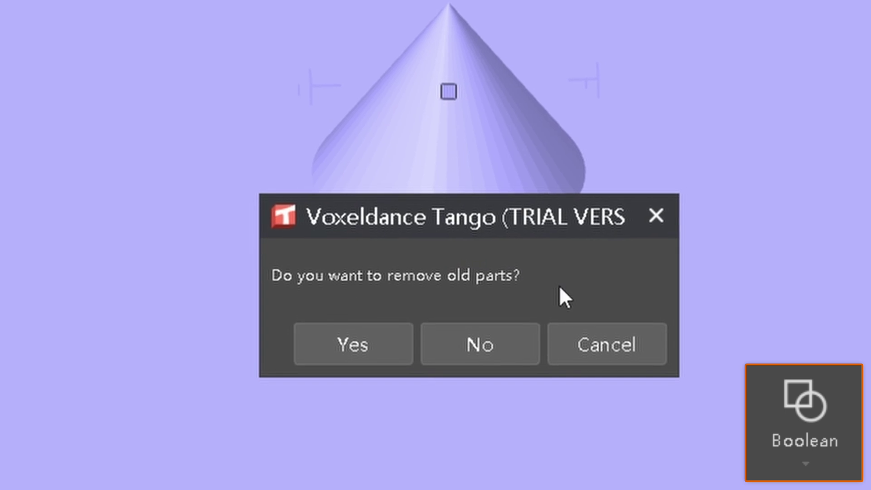
left_click(392, 344)
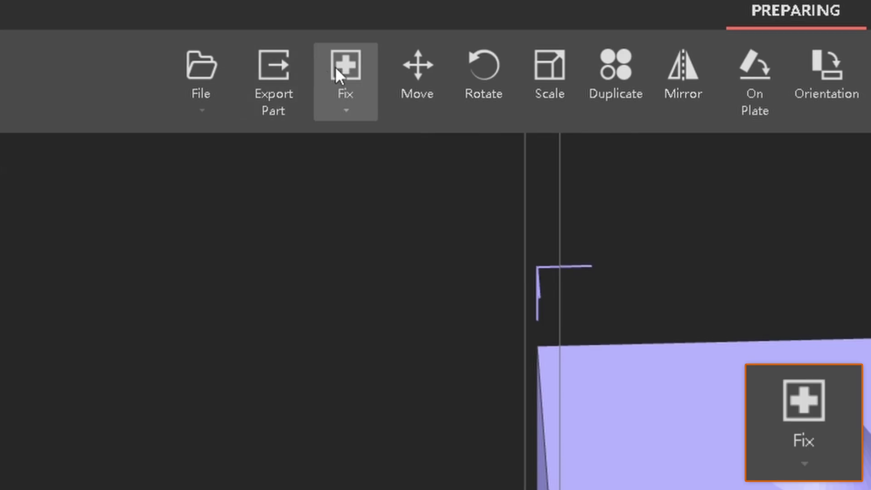
Step: Shrink wrap the merged cone and box with 0.100 mm tolerance and no added thickness, and try to split it into shells
left_click(330, 35)
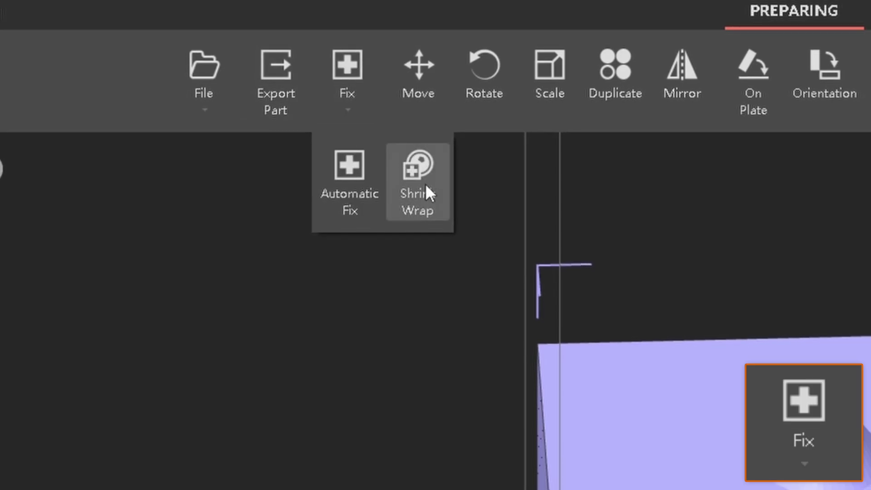
left_click(372, 90)
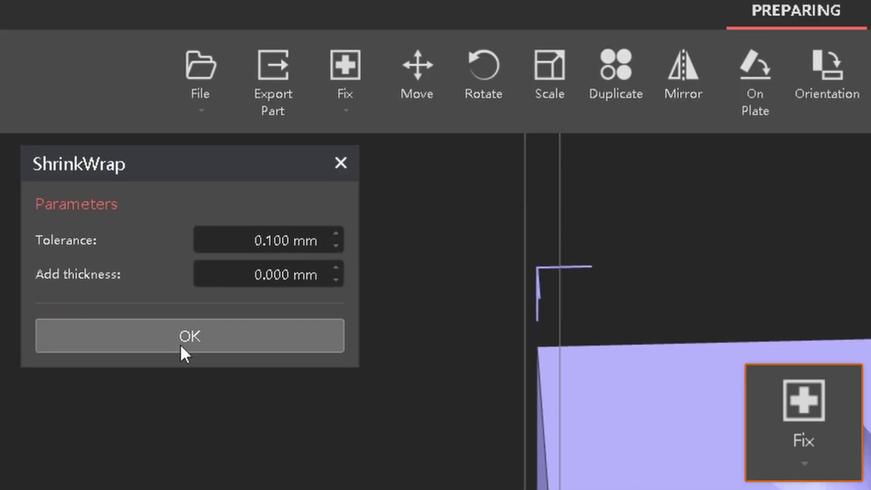
left_click(190, 336)
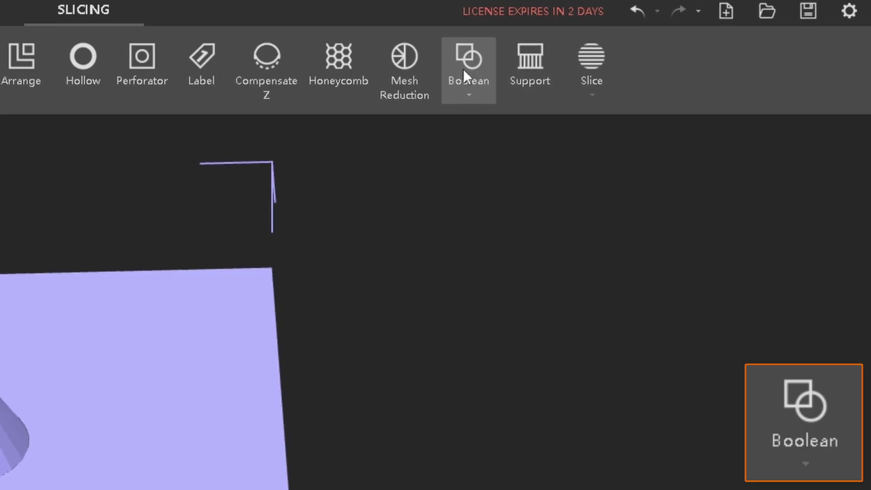
left_click(827, 37)
left_click(563, 175)
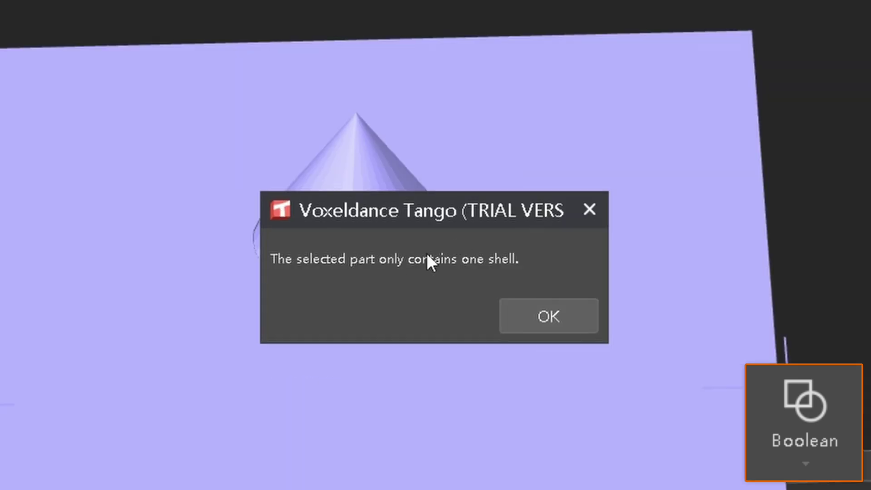
left_click(547, 312)
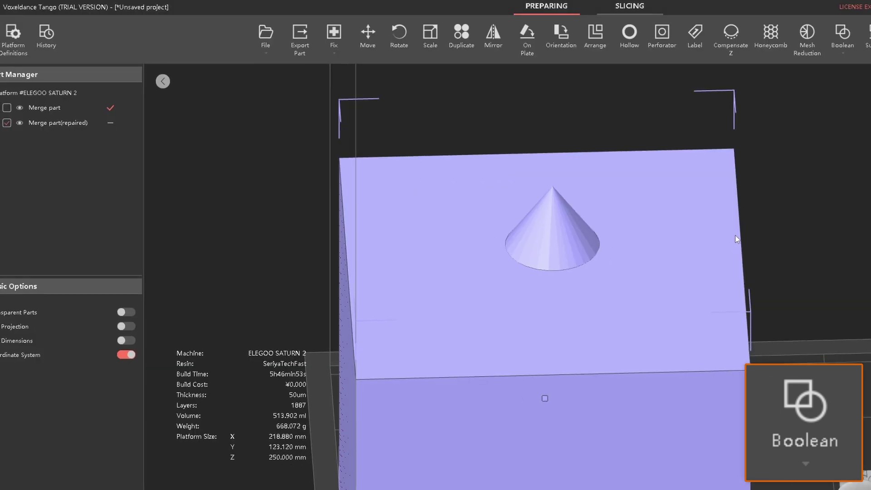
right_click_drag(669, 213, 632, 212)
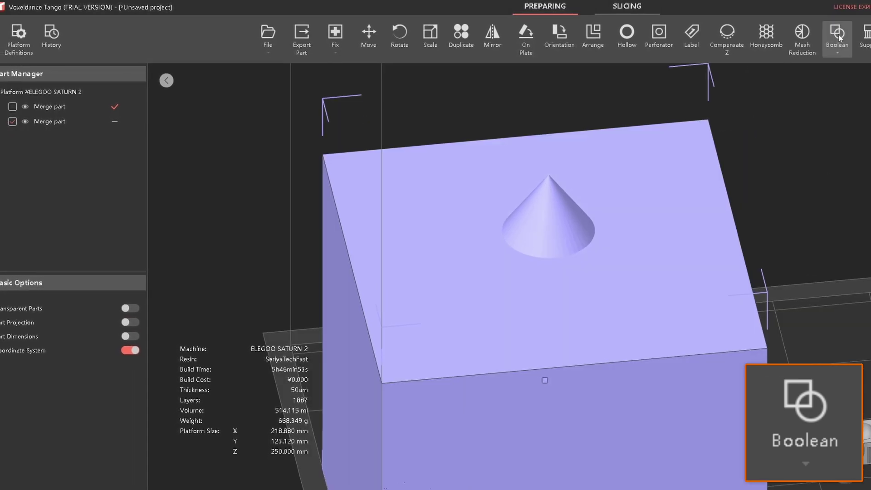
Step: Combine the cone and box with Merge Parts again, discarding the old parts
left_click(837, 38)
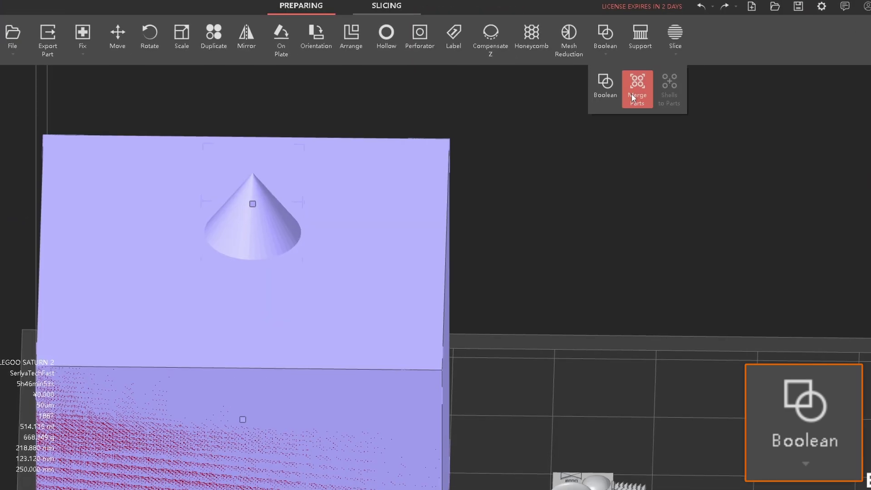
left_click(631, 97)
left_click(300, 286)
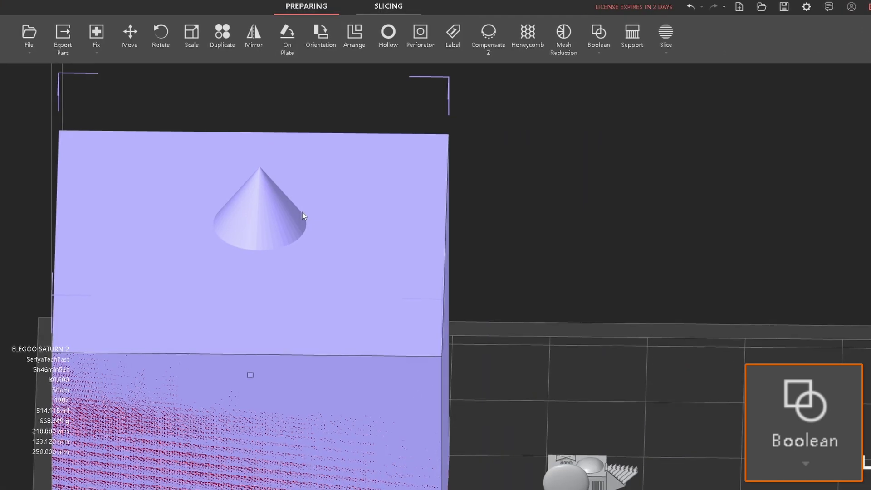
Step: Split the merged cone and box back into separate parts with Shells to Parts and select each resulting shell
left_click(839, 40)
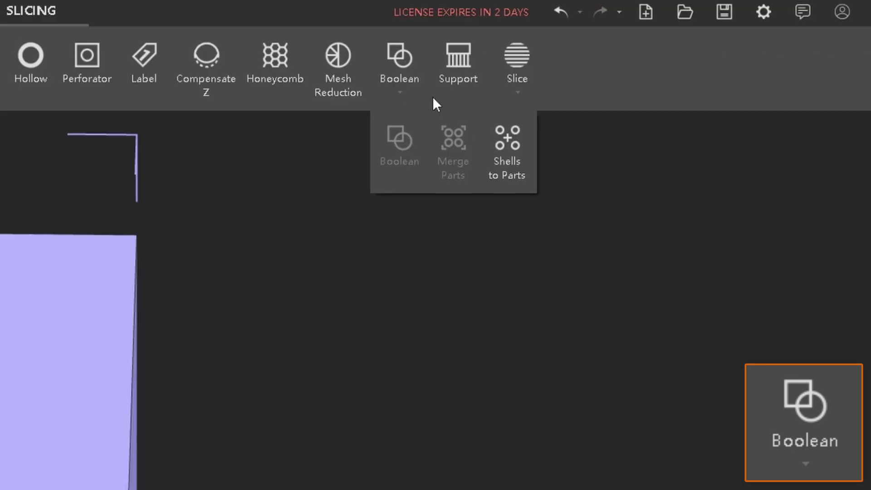
left_click(505, 142)
key("Return")
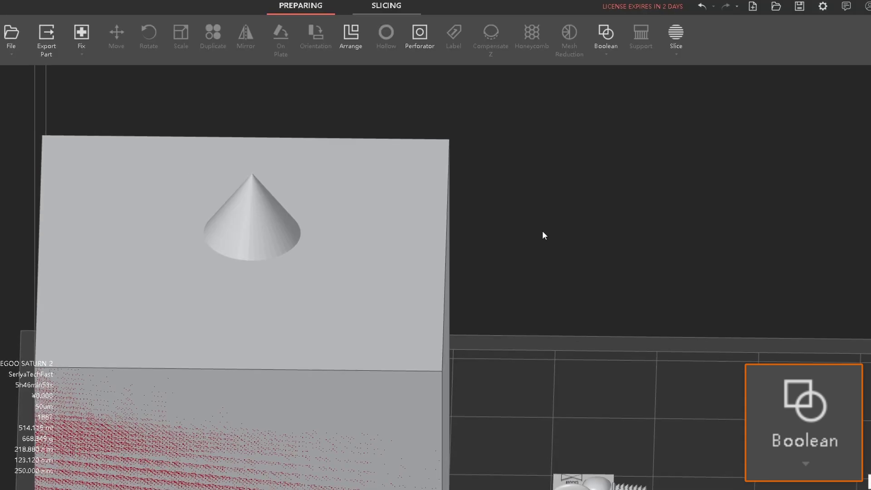
left_click(270, 249)
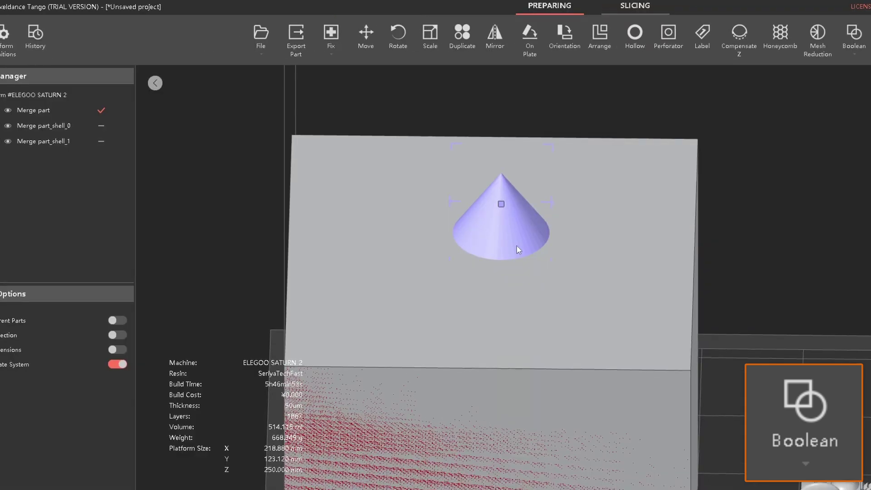
left_click(609, 250)
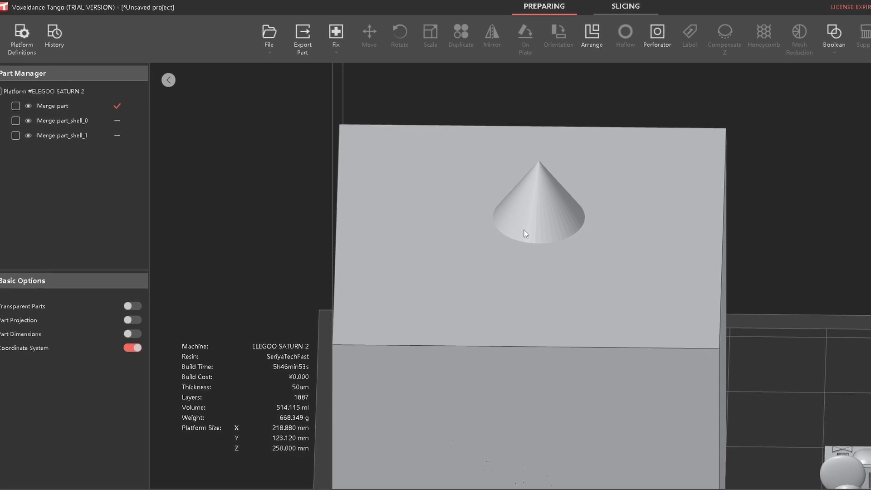
Step: Examine the primitive types offered for creating a new part
left_click(269, 34)
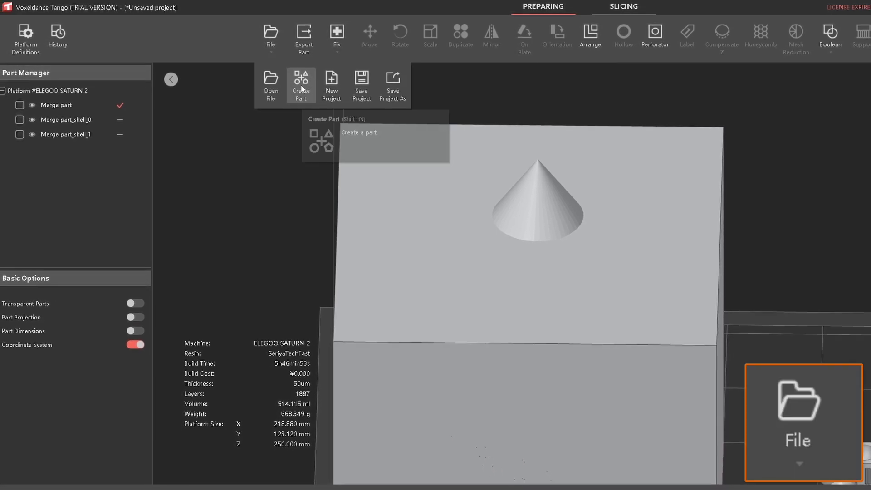
left_click(301, 85)
left_click(289, 111)
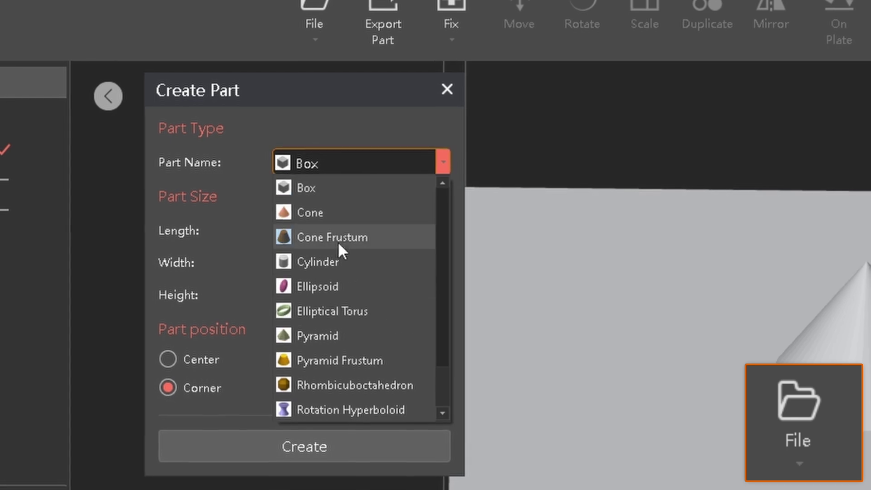
scroll(285, 181, "down", 1)
scroll(282, 181, "up", 1)
left_click(295, 118)
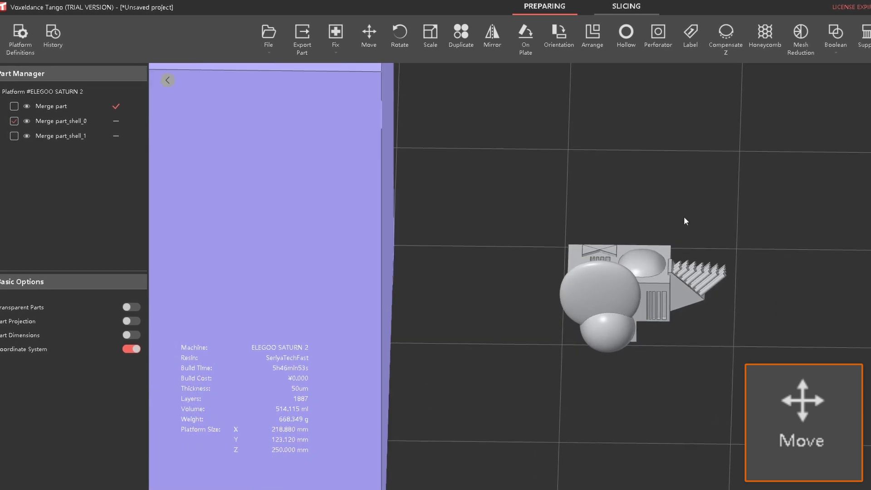
Step: Select the original merged model with the domes and spikes, and move it freehand across the platform in angled and top views
right_click_drag(659, 303, 729, 261)
middle_click_drag(729, 262, 622, 291)
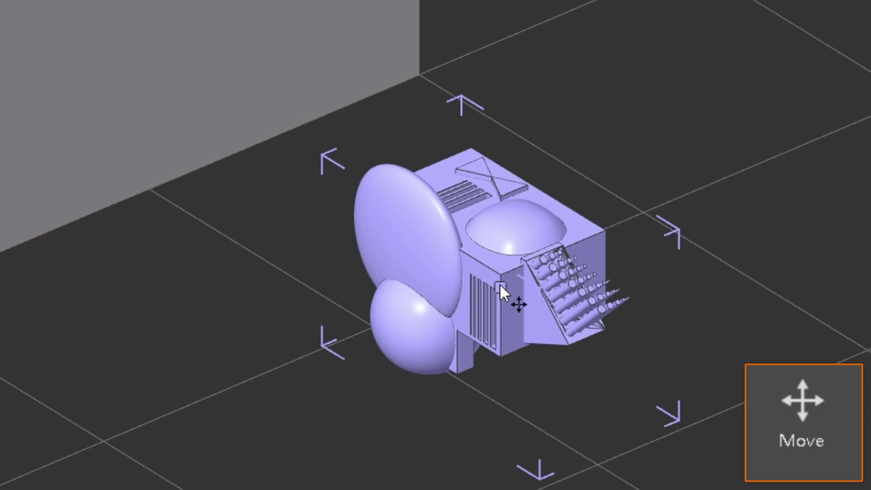
mouse_move(628, 269)
right_mouse_down()
mouse_move(602, 301)
mouse_move(595, 297)
mouse_move(622, 278)
right_mouse_up()
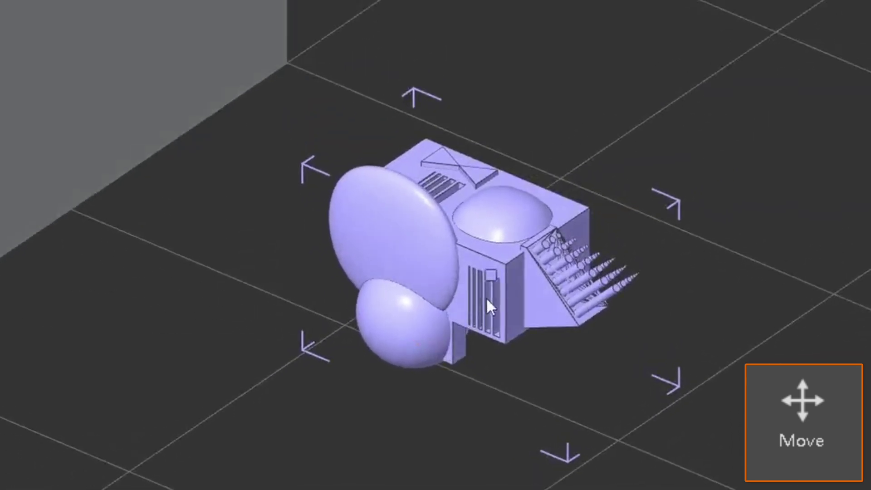
left_click_drag(487, 298, 508, 263)
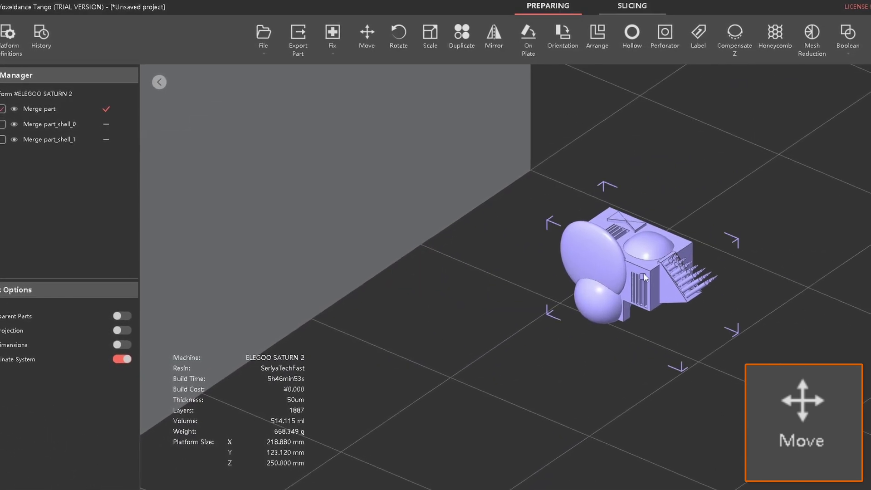
right_click_drag(644, 277, 636, 219)
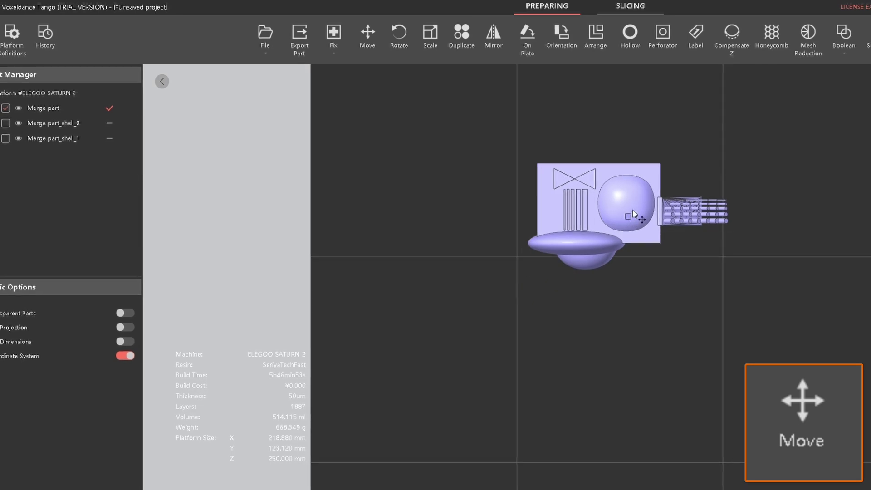
left_click_drag(637, 219, 590, 290)
left_click_drag(393, 312, 444, 389)
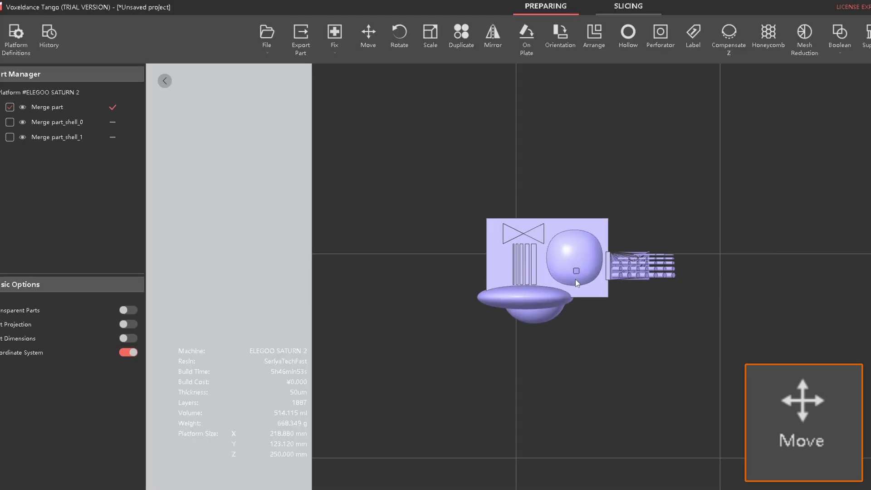
left_click_drag(679, 270, 694, 222)
right_click_drag(767, 408, 730, 350)
middle_click_drag(731, 349, 715, 132)
scroll(798, 323, "up", 4)
left_click_drag(798, 322, 806, 276)
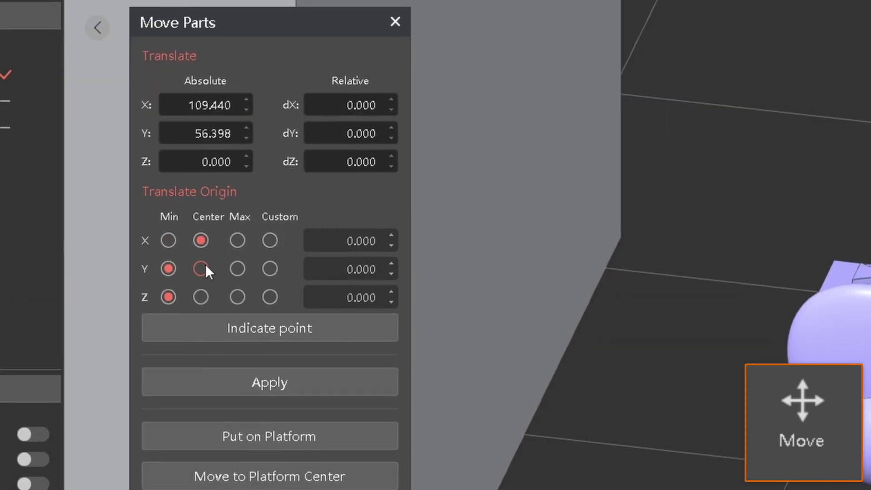
Step: Set the translate origin to Center for Y and Z, try moving the model along individual axes and within a plane, and undo the move
left_click(201, 268)
left_click(200, 297)
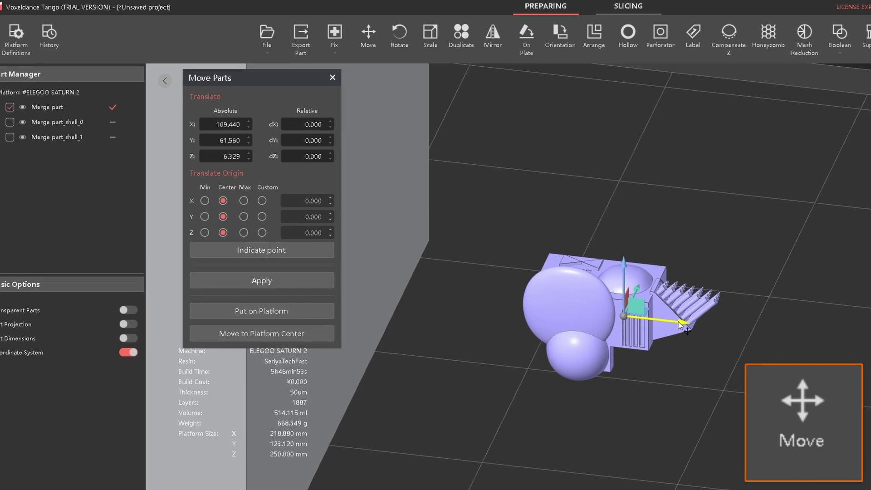
left_click_drag(676, 322, 789, 340)
left_click_drag(672, 249, 688, 273)
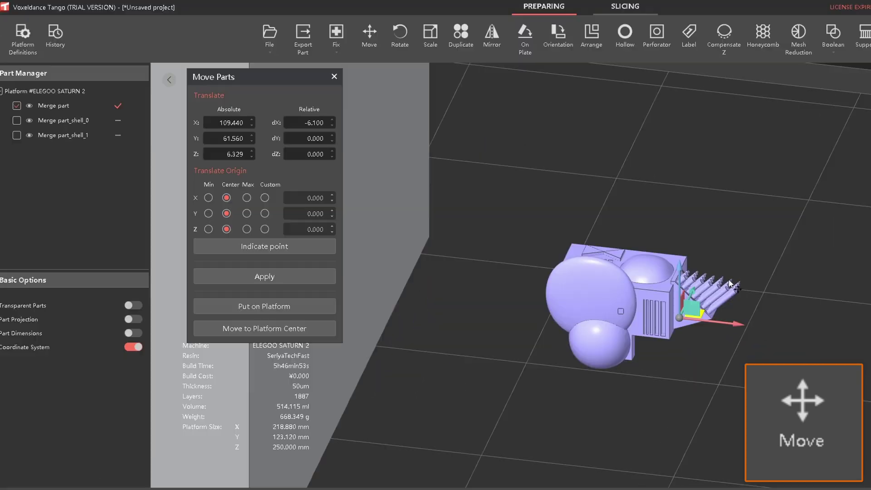
left_click_drag(717, 324, 607, 295)
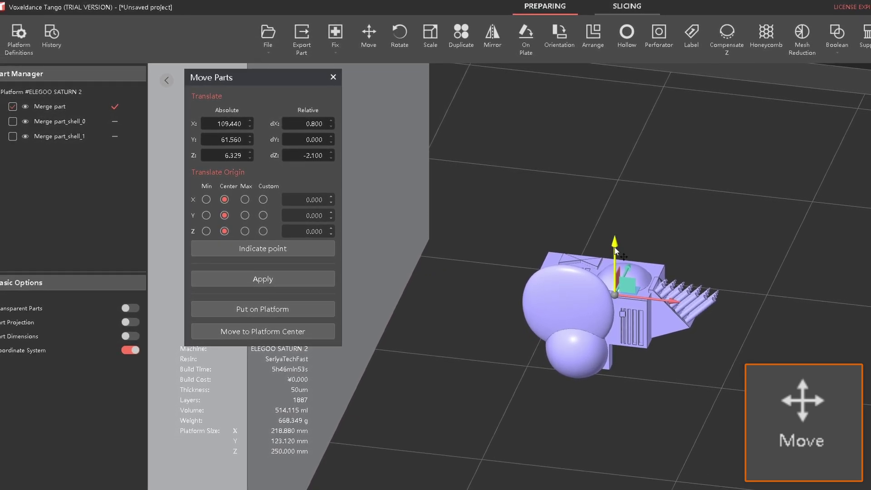
left_click_drag(615, 247, 615, 148)
right_click_drag(645, 259, 682, 297)
key("ctrl+z")
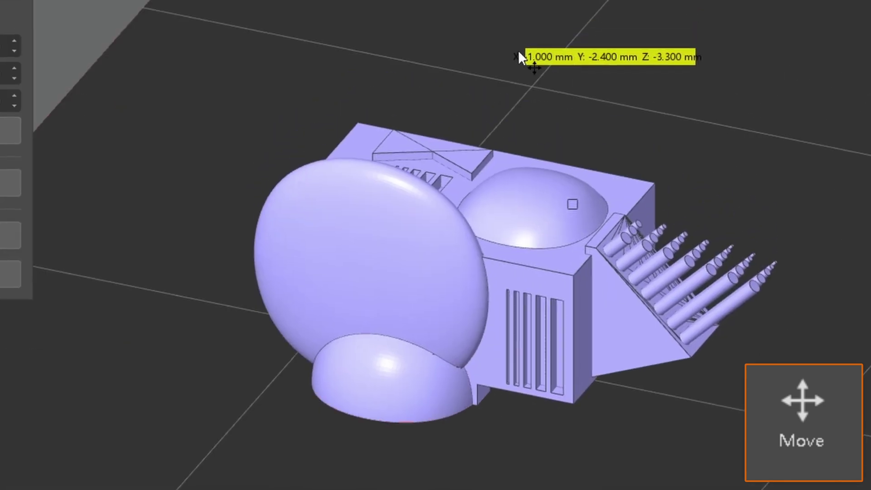
Step: Move the model freehand across the platform, and place it back at the platform center
left_click_drag(518, 50, 626, 356)
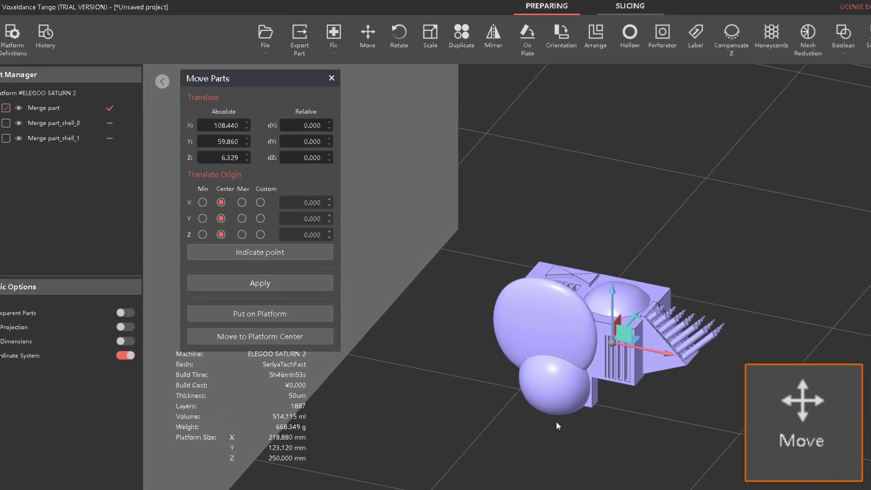
mouse_move(557, 422)
right_mouse_down()
mouse_move(529, 416)
mouse_move(554, 429)
right_mouse_up()
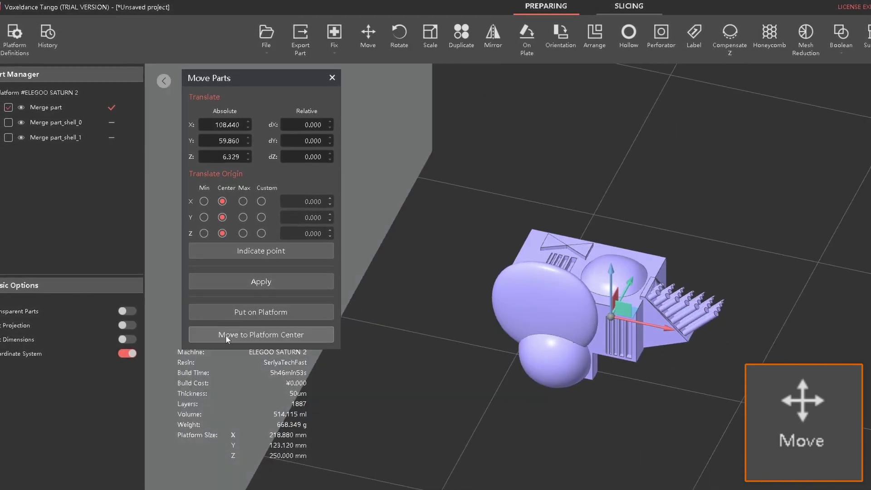
left_click(226, 334)
scroll(521, 349, "up", 3)
scroll(521, 349, "down", 4)
right_click_drag(583, 372, 601, 377)
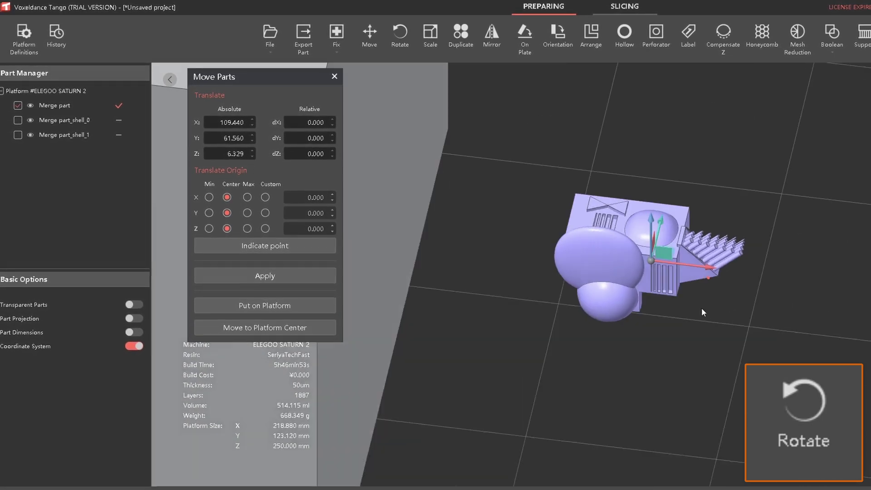
Step: Open Rotate, reposition the rotation pivot, and try rotating the model freehand about different axes, undoing the first rotation
right_click_drag(702, 308, 679, 302)
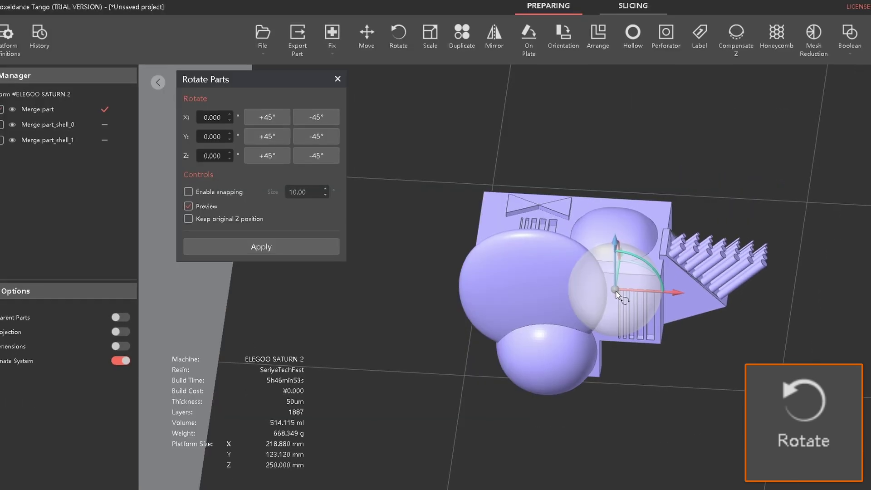
mouse_move(616, 295)
left_mouse_down()
mouse_move(615, 227)
mouse_move(613, 307)
mouse_move(616, 292)
left_mouse_up()
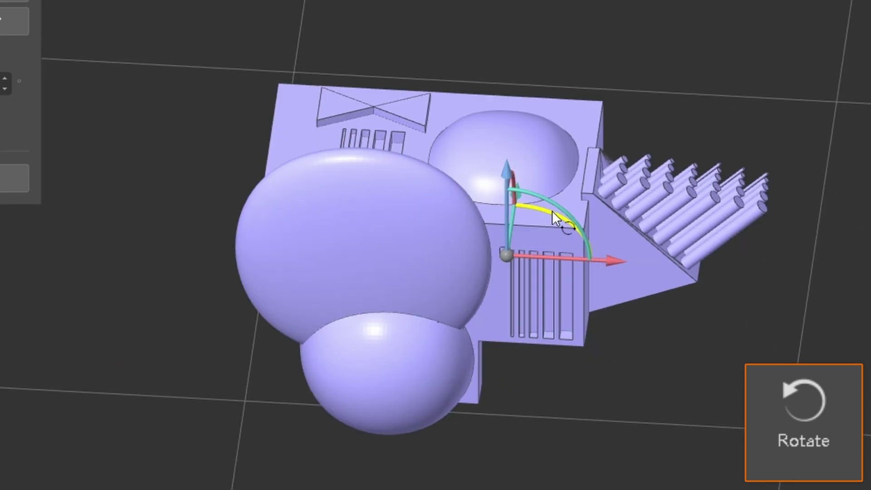
left_click_drag(640, 261, 608, 255)
left_click_drag(497, 199, 575, 220)
key("ctrl+z")
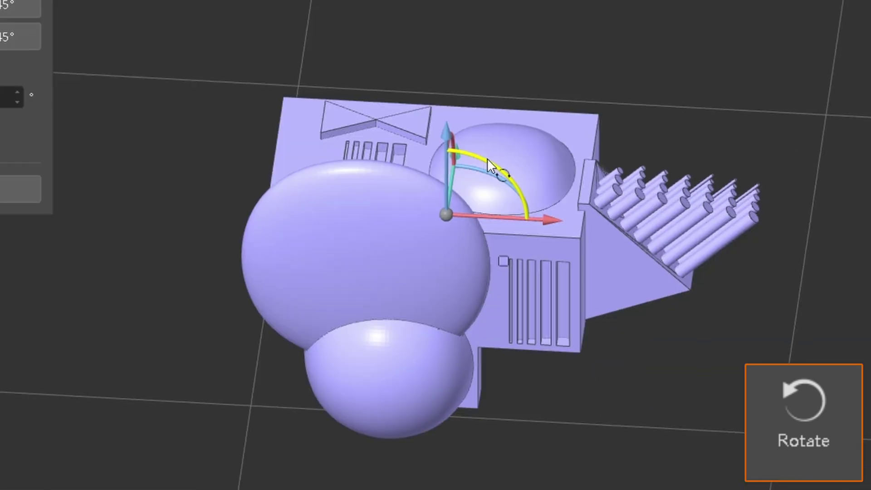
left_click_drag(487, 158, 429, 146)
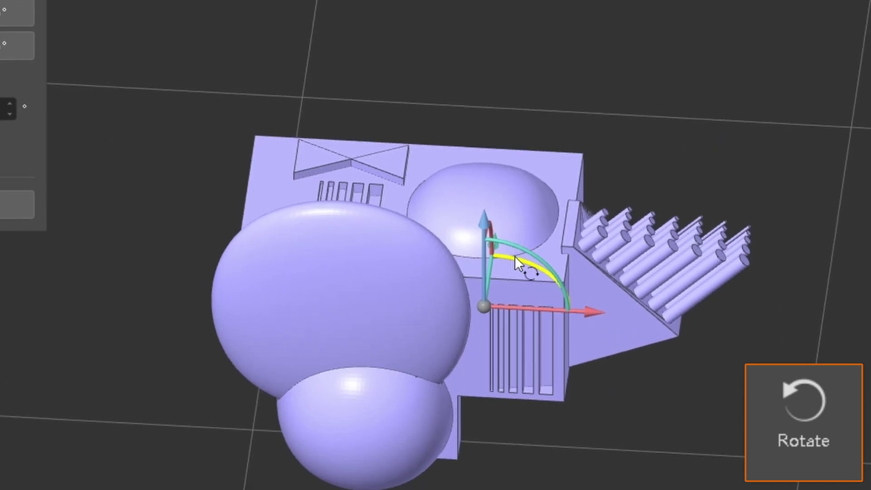
left_click_drag(516, 256, 569, 301)
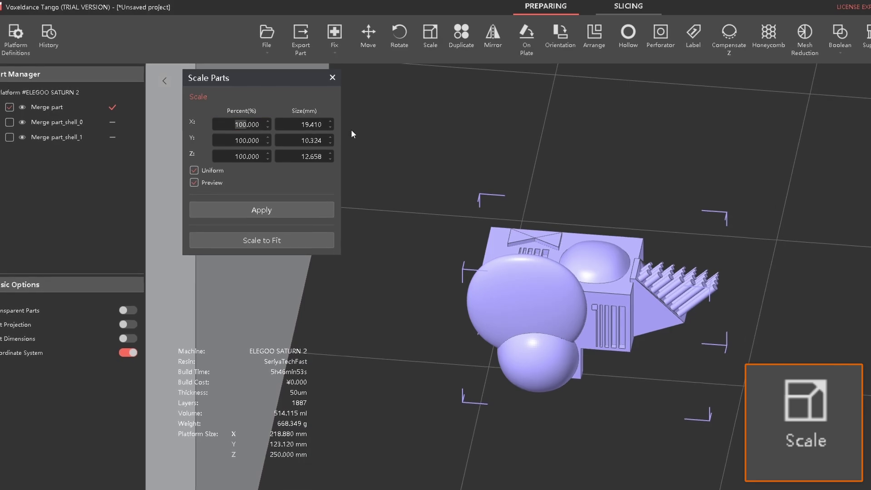
Step: Preview scaling the model uniformly to 130 percent
type("130")
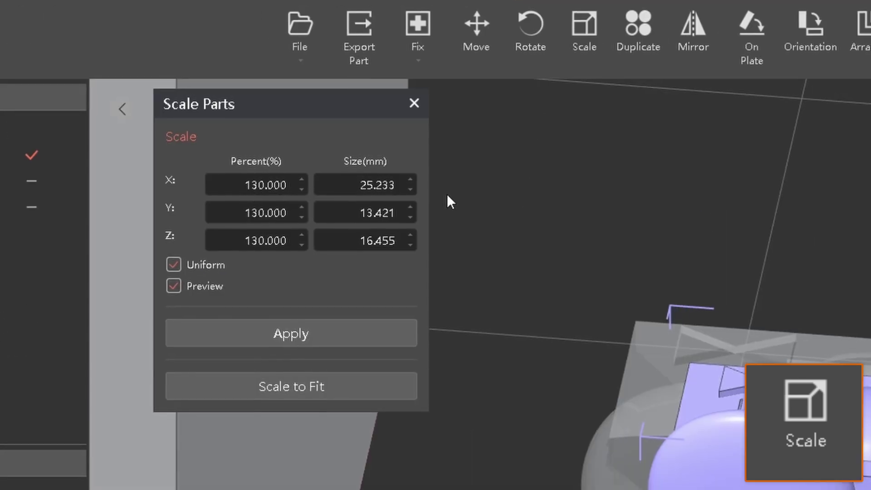
key("Tab")
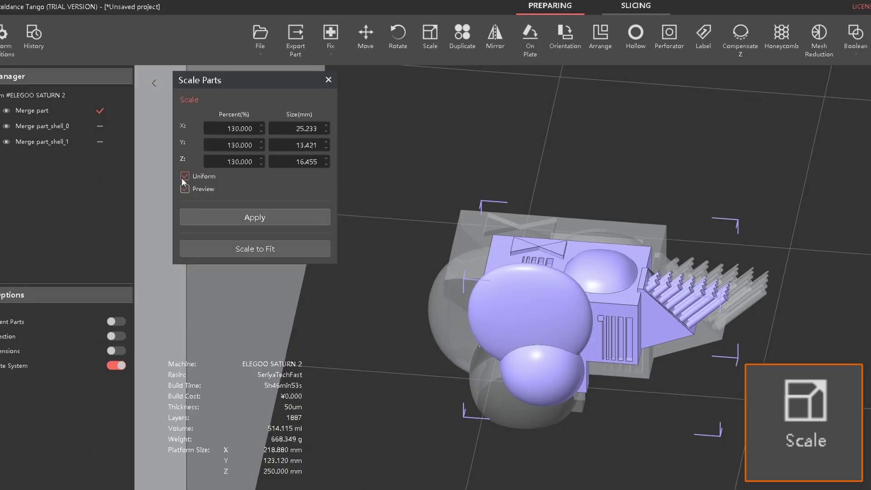
left_click(200, 167)
left_click(186, 175)
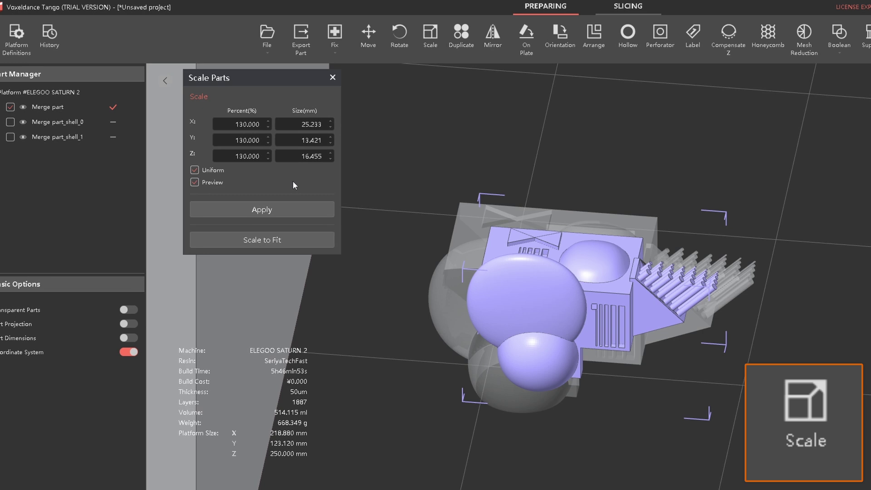
Step: Turn off uniform scaling, preview the Y scale at 1500 percent, and reset it to 130 percent
left_click(194, 169)
left_click(243, 140)
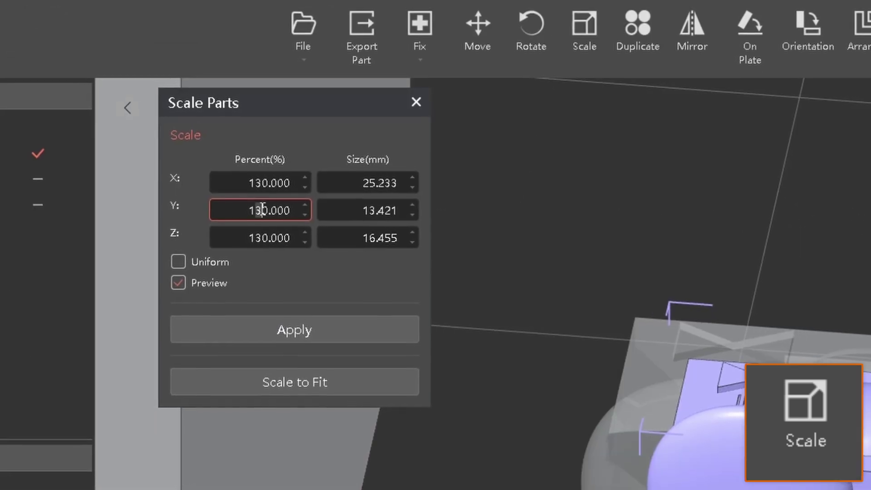
type("0")
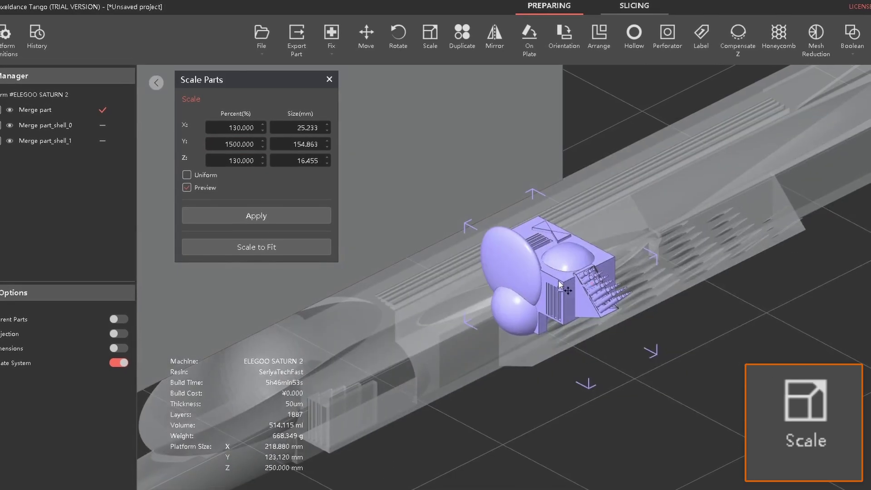
double_click(230, 143)
type("130")
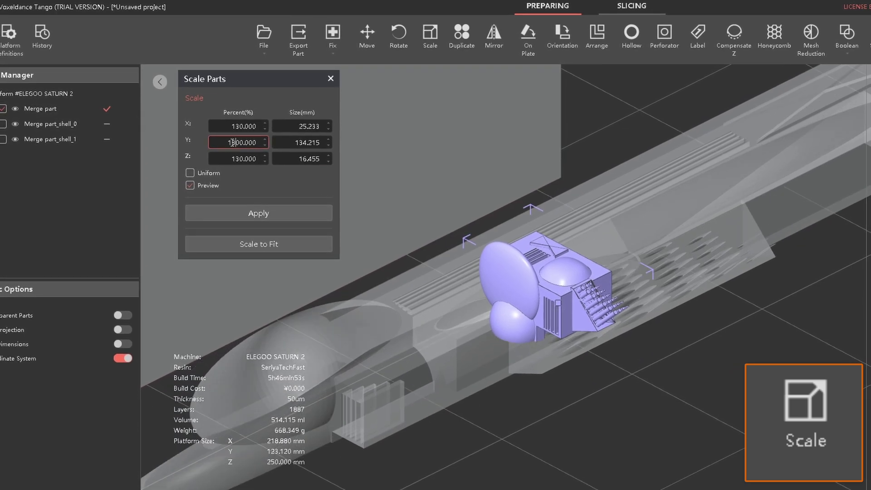
scroll(554, 219, "up", 4)
right_click_drag(554, 218, 551, 255)
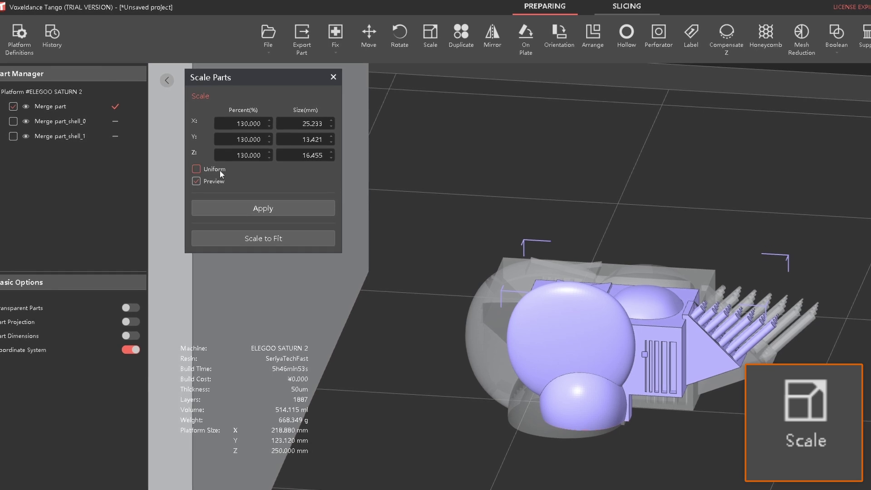
Step: Preview a grid of 10 total copies of the model with Duplicate
left_click(461, 34)
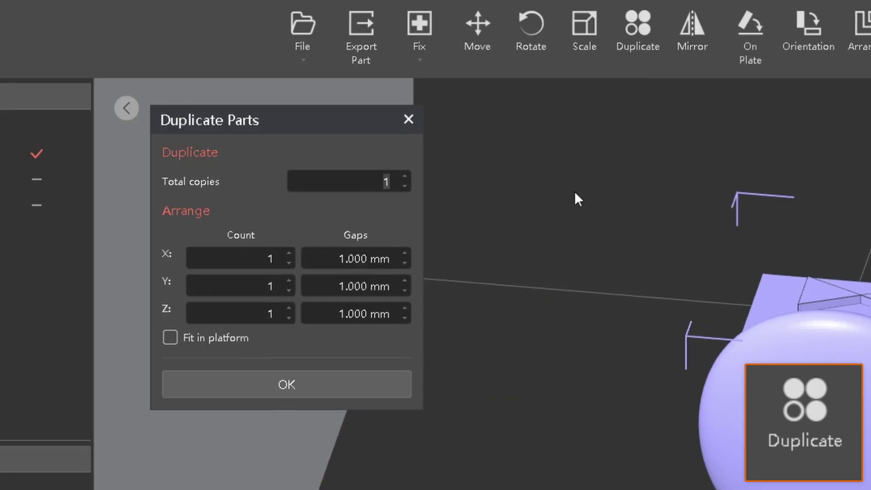
type("10")
scroll(527, 255, "down", 5)
right_click_drag(533, 269, 601, 266)
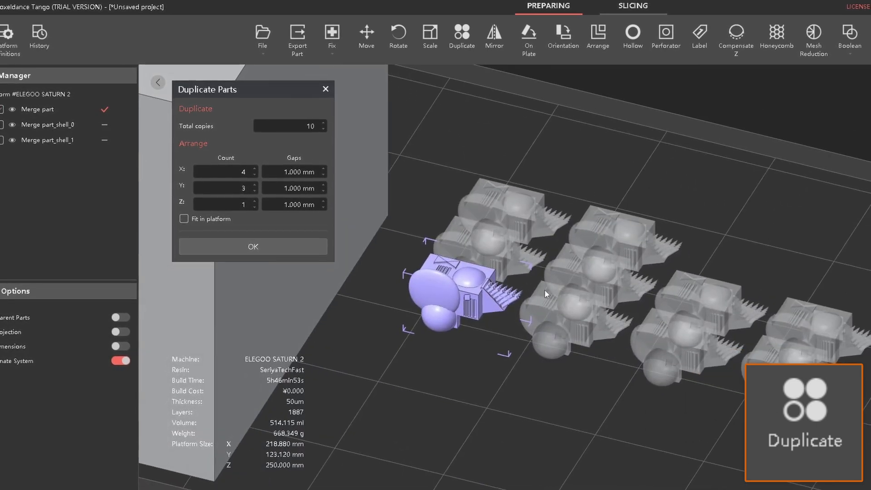
scroll(545, 289, "up", 3)
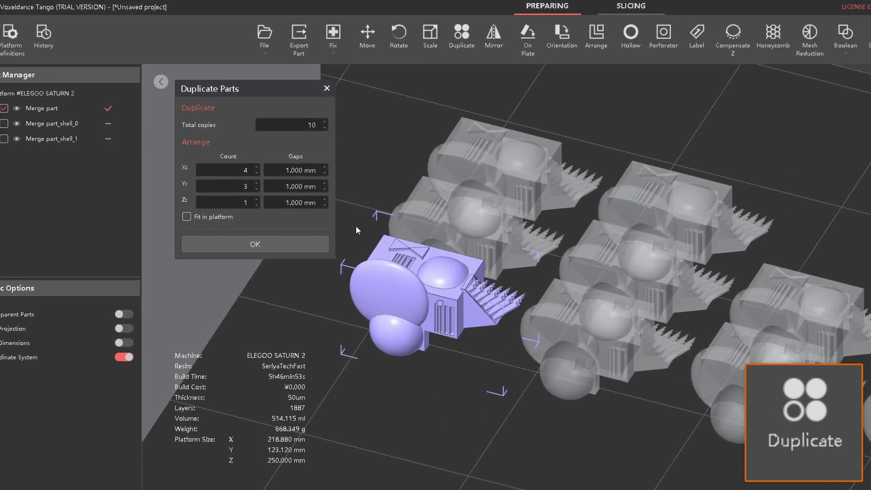
Step: Preview the duplicates stacked with a Z count of 4, and rearrange them with a Y count of 2
type("4")
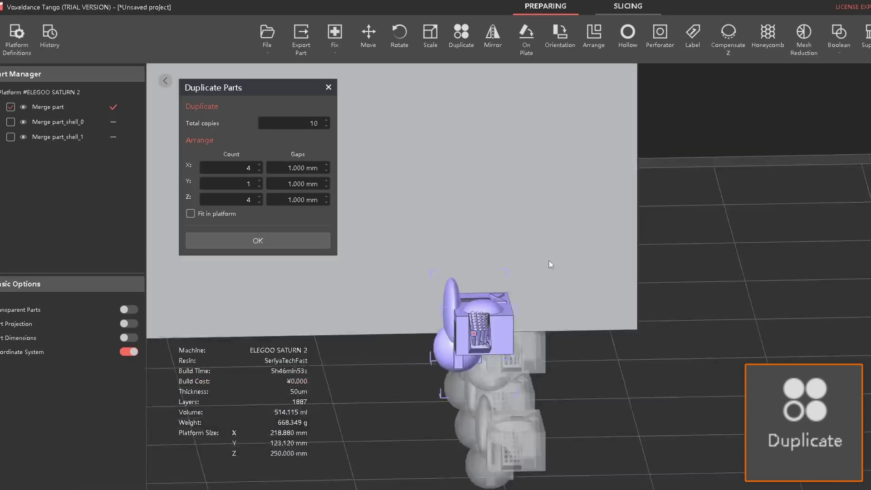
right_click_drag(549, 260, 616, 266)
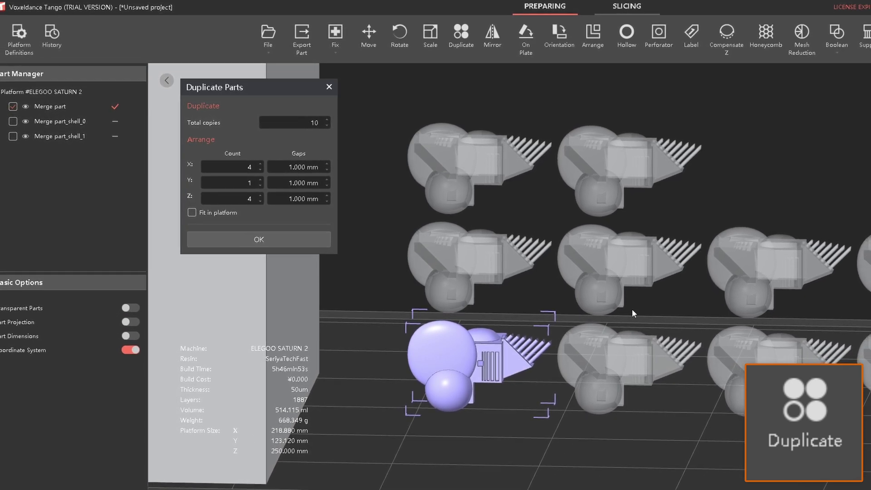
left_click(251, 182)
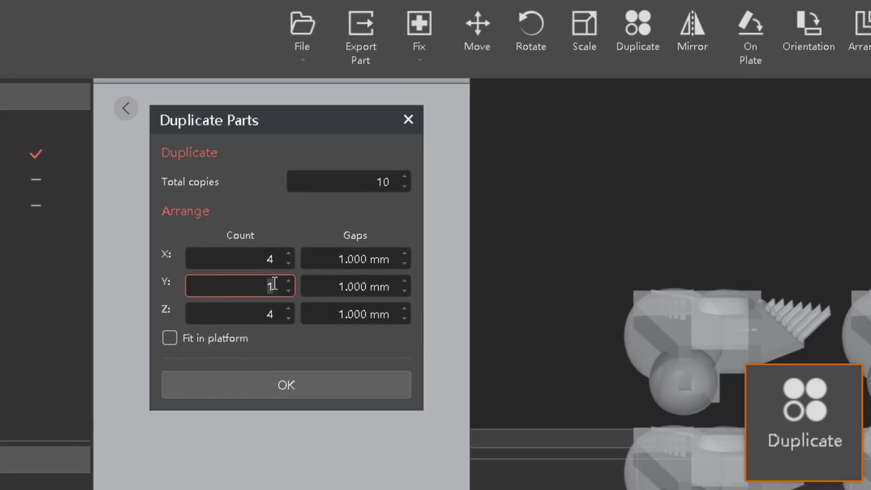
type("2")
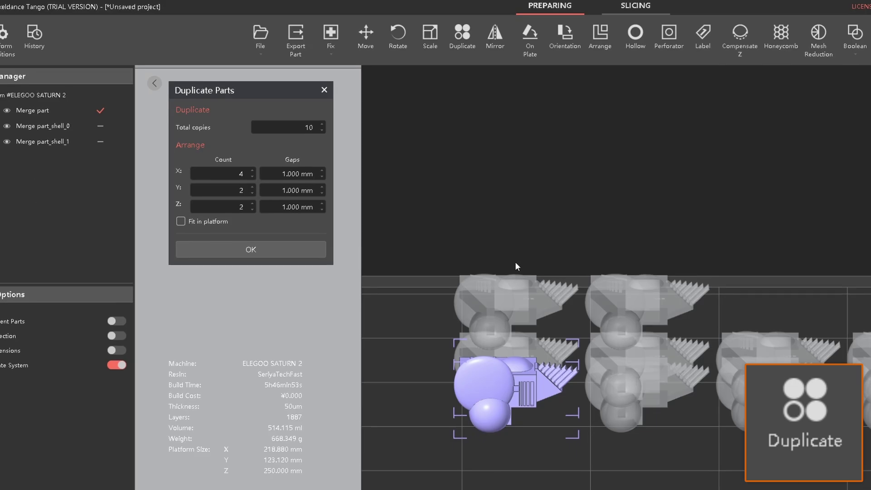
right_click_drag(726, 407, 595, 232)
right_click_drag(593, 345, 642, 235)
middle_click_drag(642, 234, 631, 302)
right_click_drag(632, 303, 611, 297)
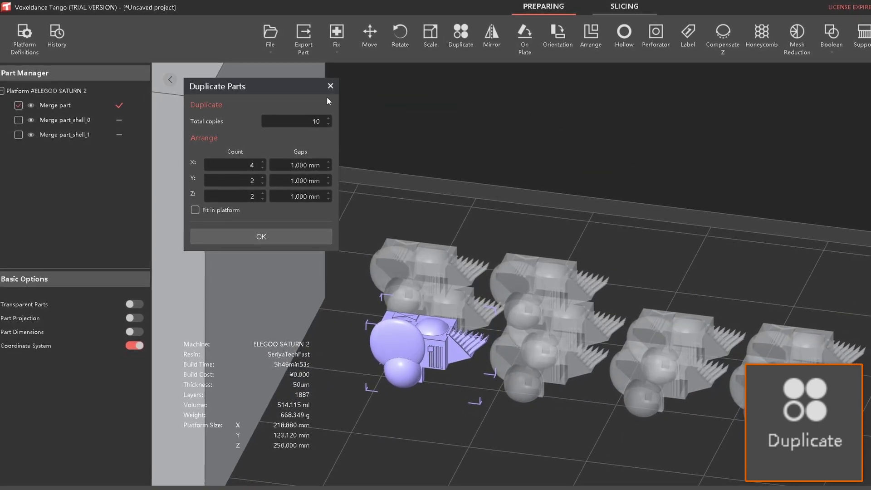
Step: Mirror the model across the XZ plane with Make copy turned off
left_click(491, 32)
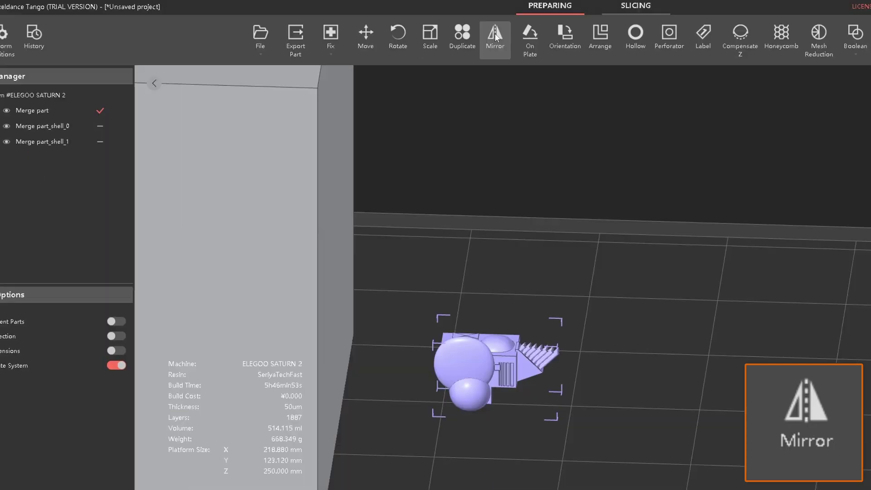
left_click(494, 34)
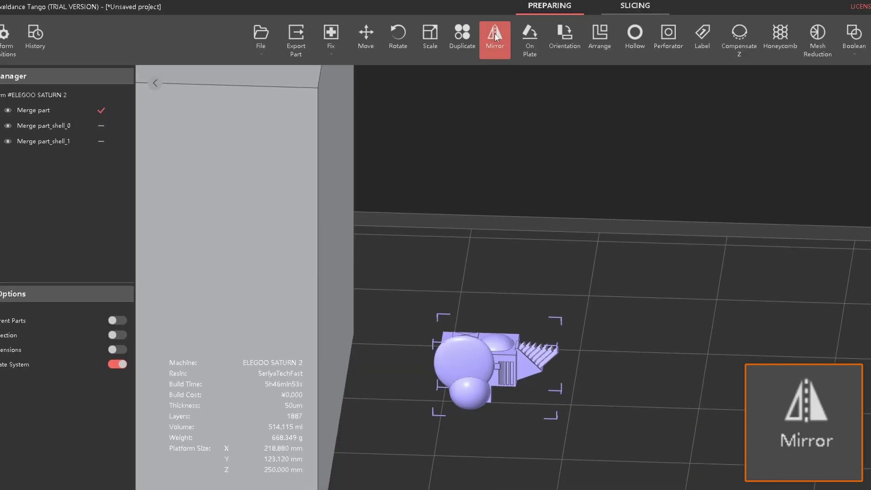
right_click_drag(576, 284, 550, 270)
scroll(582, 300, "up", 5)
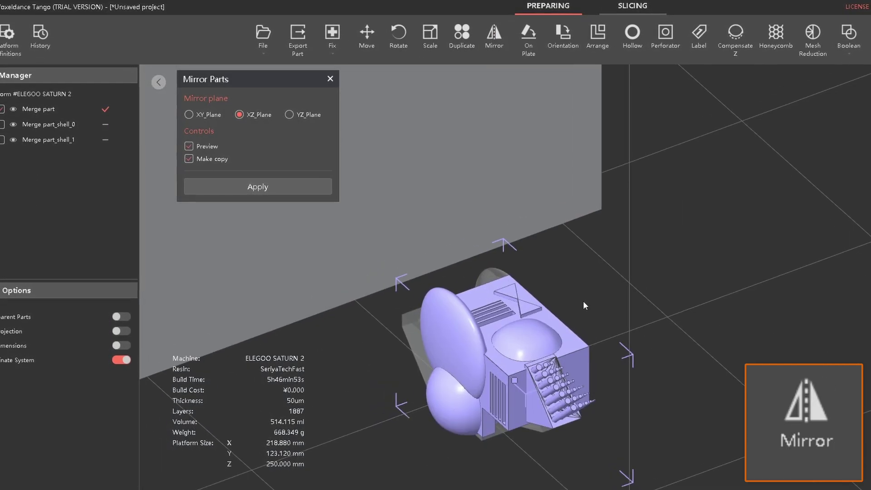
mouse_move(584, 300)
right_mouse_down()
mouse_move(550, 300)
mouse_move(572, 311)
mouse_move(586, 300)
right_mouse_up()
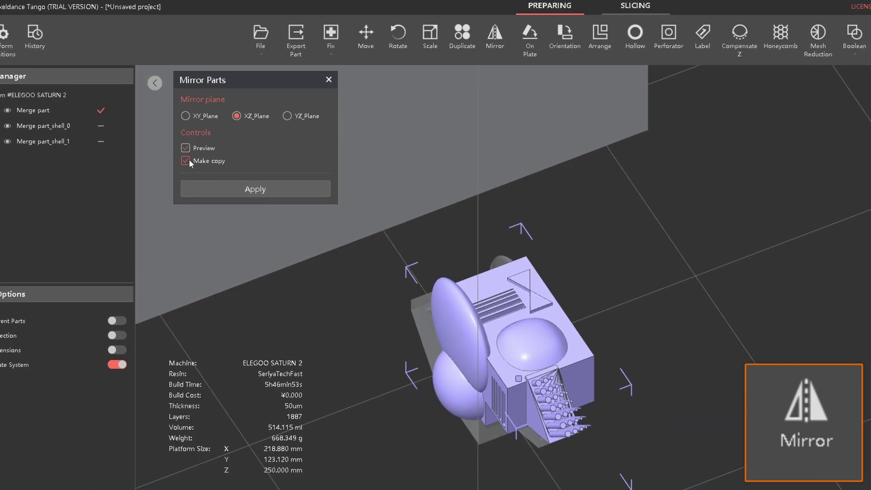
left_click(186, 161)
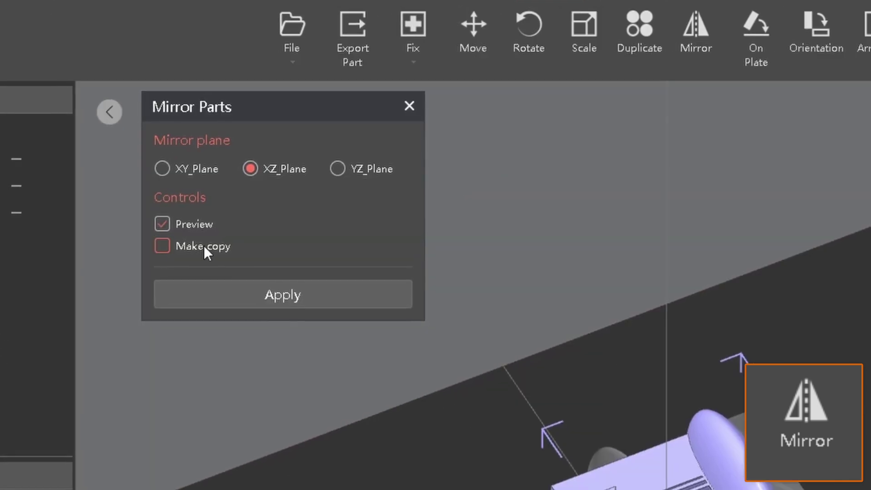
Step: Mirror the model across the XZ plane with Make copy turned on, and select the part named Merge part_mirrored
left_click(162, 244)
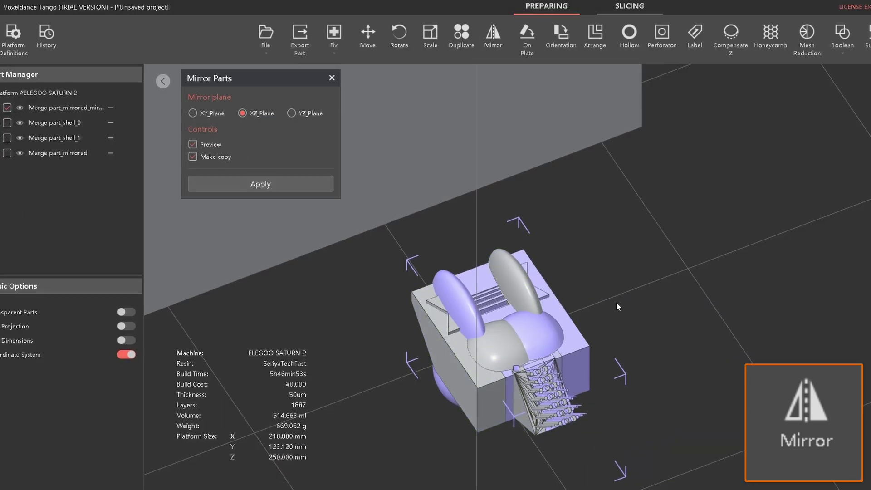
left_click(522, 350)
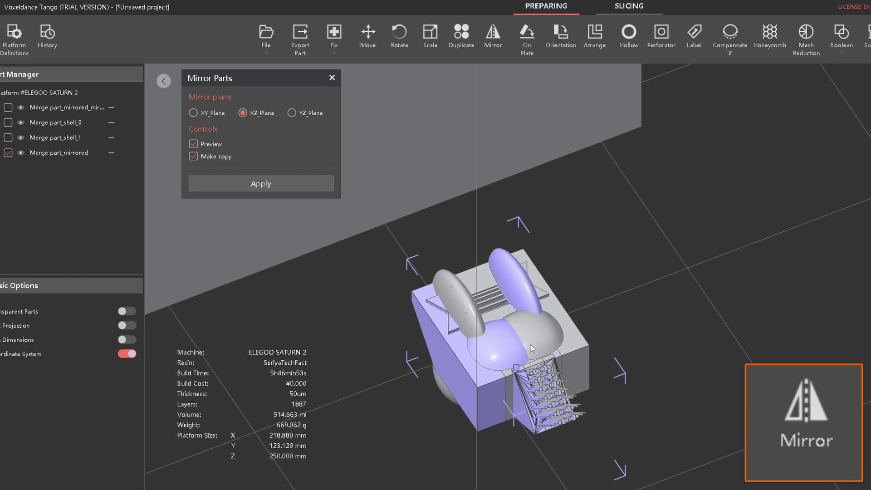
middle_click_drag(645, 303, 754, 235)
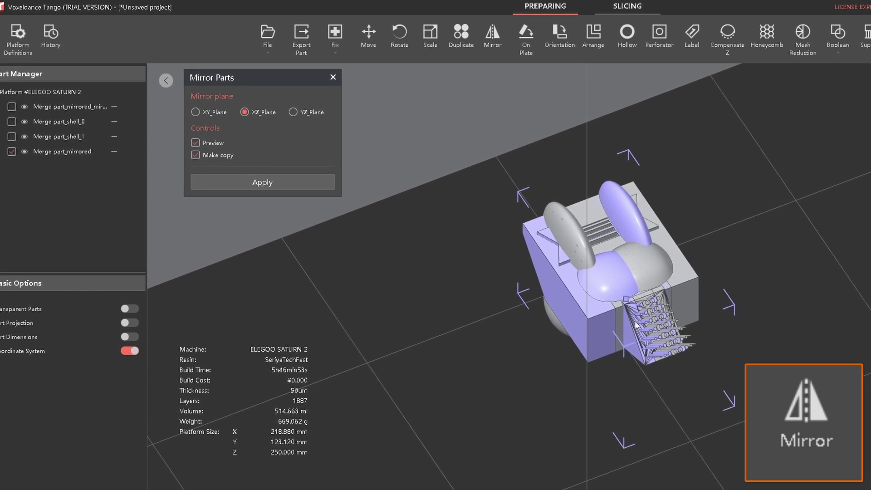
Step: Move the part named Merge part_mirrored clear of the mirrored copy it overlaps, and leave Mirror
left_click_drag(627, 298, 501, 344)
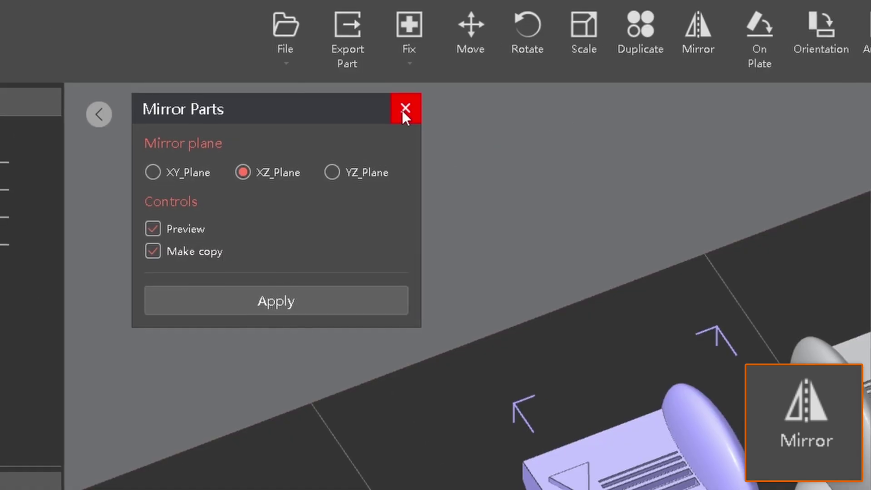
left_click(335, 76)
Step: Try On Plate on the selected part, using its flat end face as the bottom plane and then applying the Upper plane option
left_click(524, 36)
left_click(759, 29)
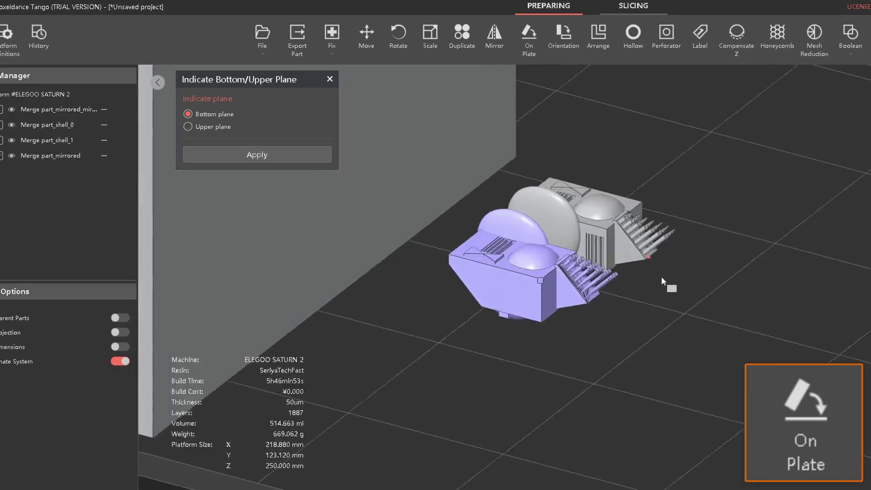
right_click_drag(660, 277, 689, 312)
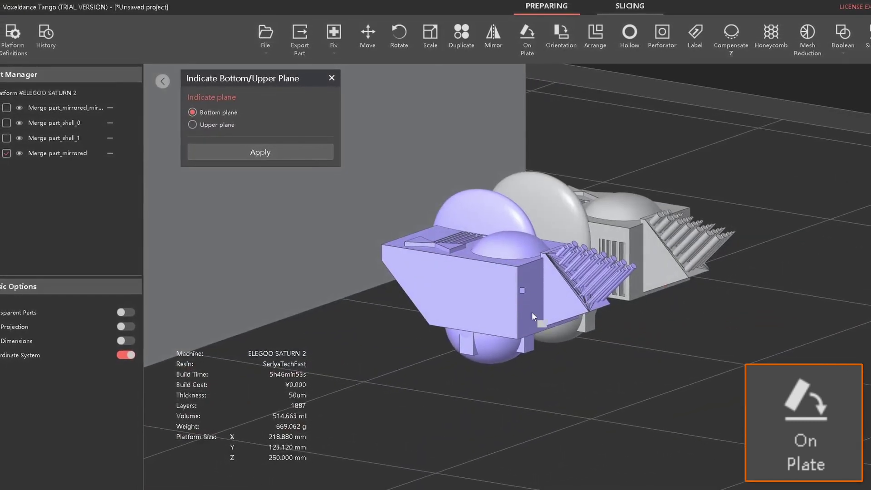
right_click_drag(531, 312, 489, 320)
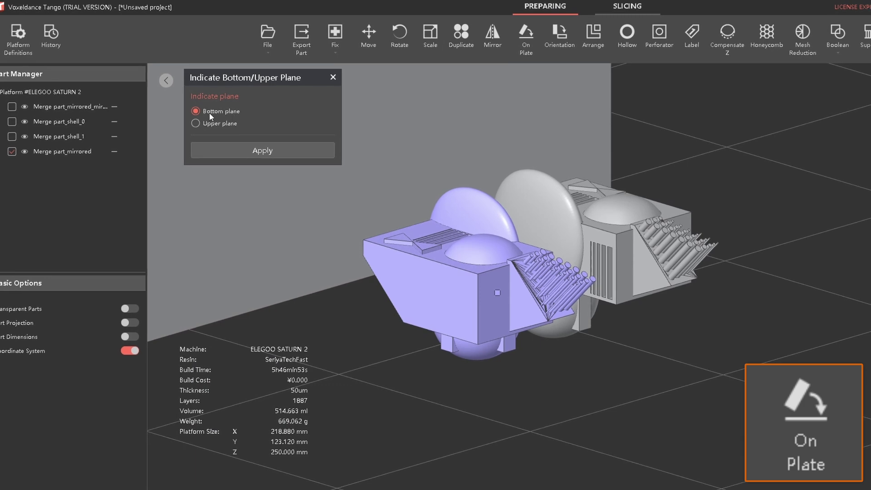
left_click(490, 302)
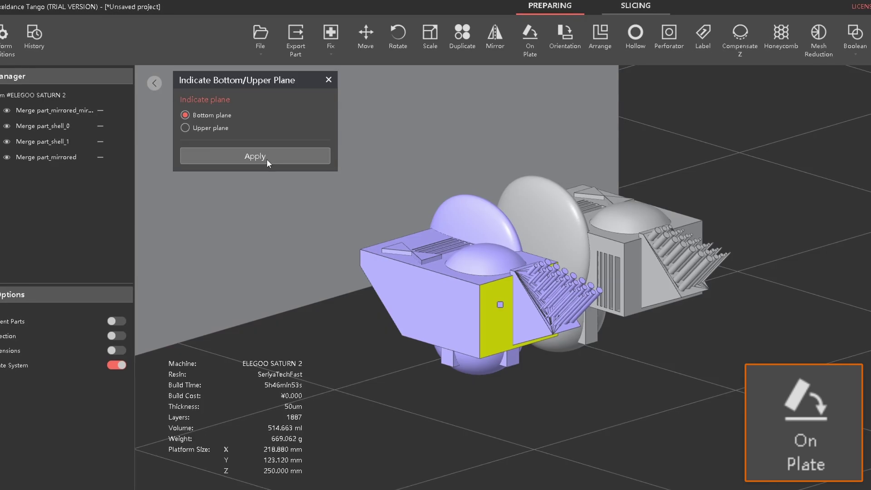
left_click(263, 217)
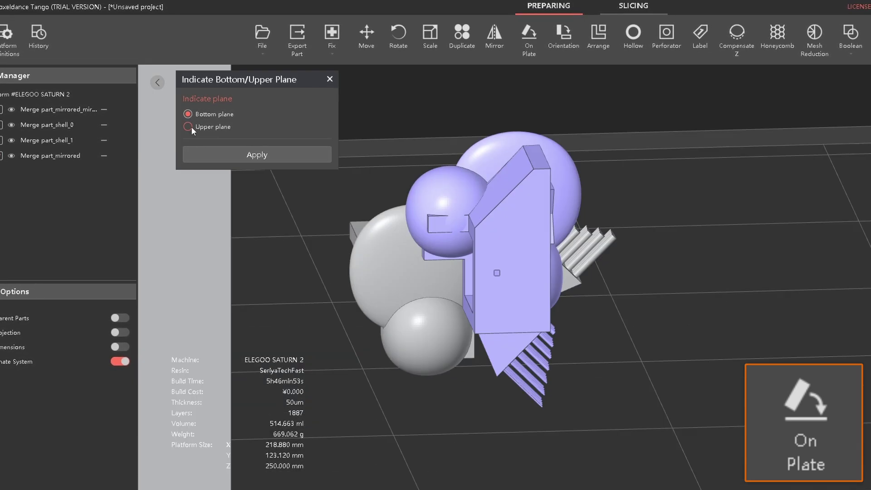
left_click(189, 127)
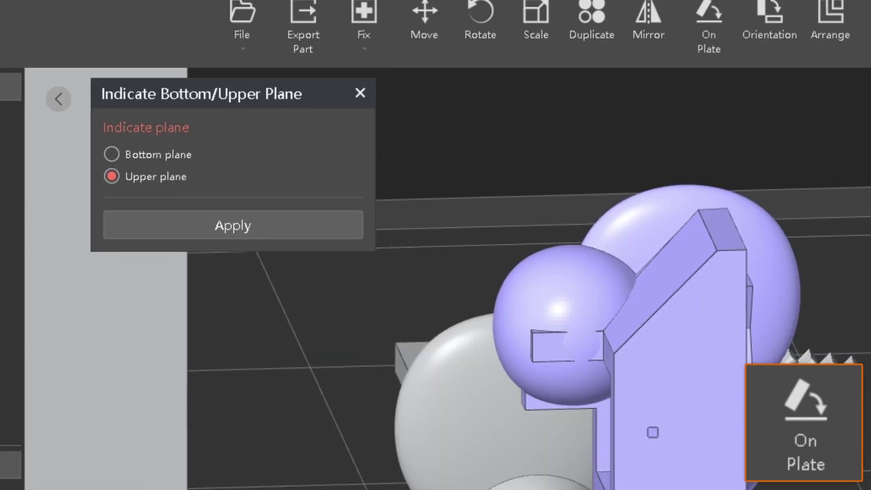
left_click(233, 225)
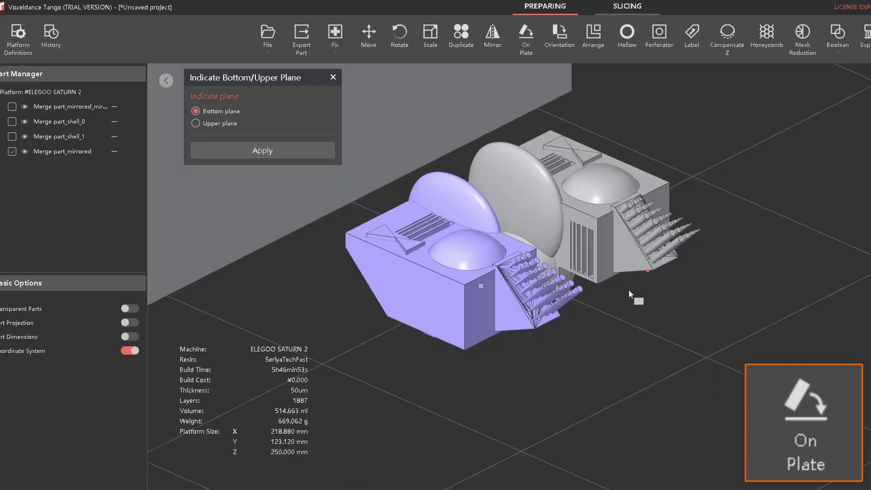
Step: Optimize the selected part's orientation for support area with a 45° surface critical angle
mouse_move(628, 289)
right_mouse_down()
mouse_move(632, 318)
mouse_move(636, 287)
right_mouse_up()
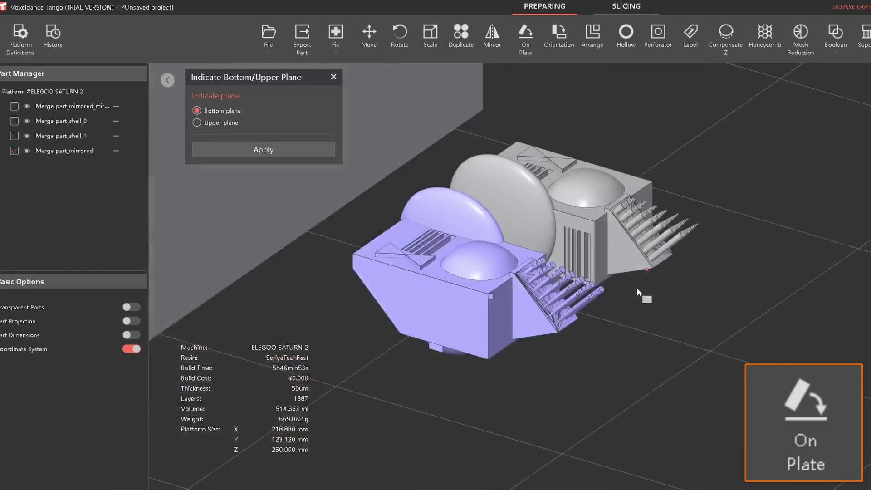
middle_click_drag(636, 287, 558, 329)
right_click_drag(631, 290, 583, 309)
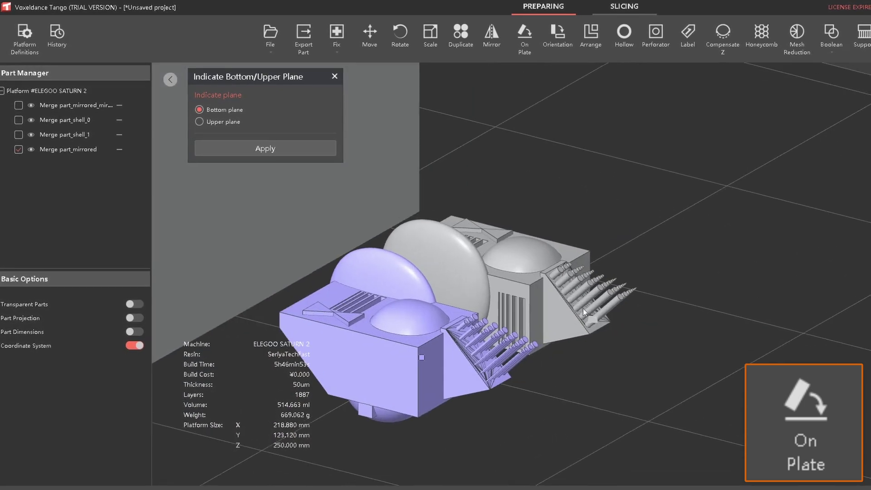
left_click(558, 36)
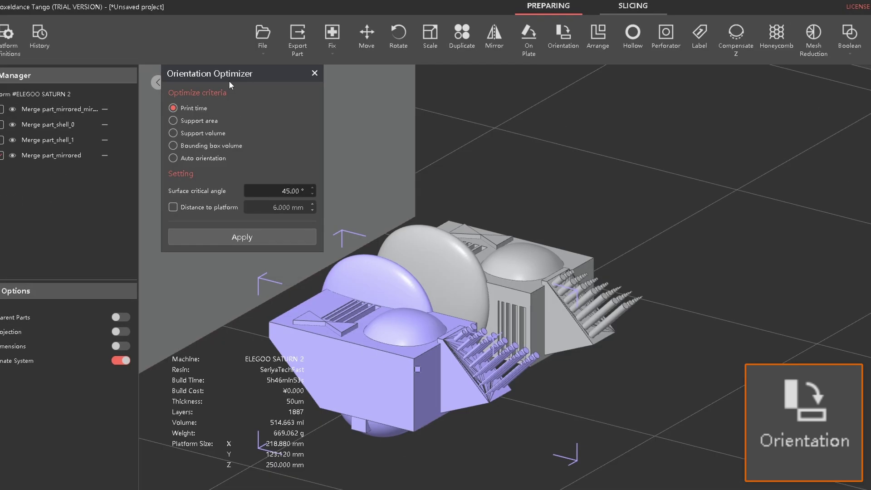
left_click(300, 346)
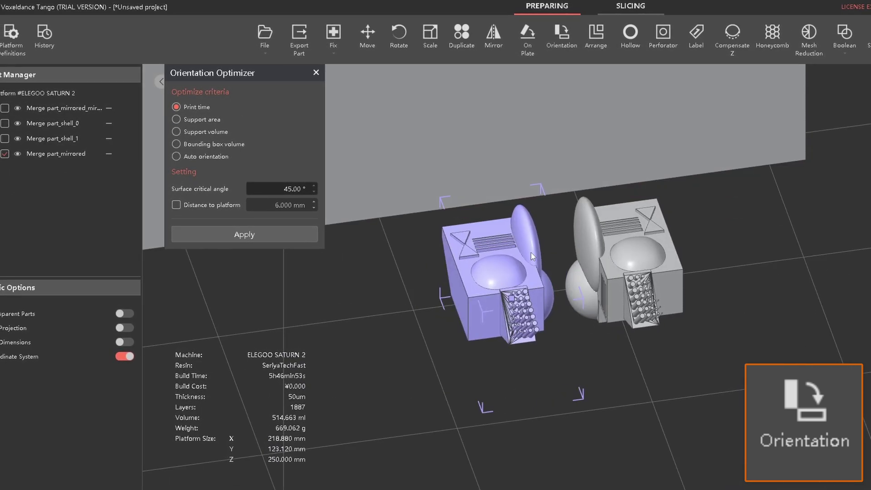
right_click_drag(518, 281, 590, 245)
left_click(182, 117)
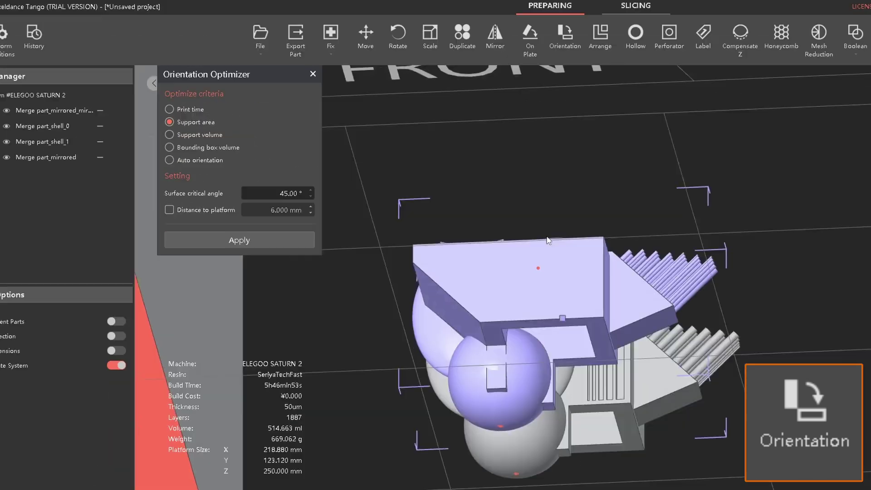
right_click_drag(562, 317, 592, 346)
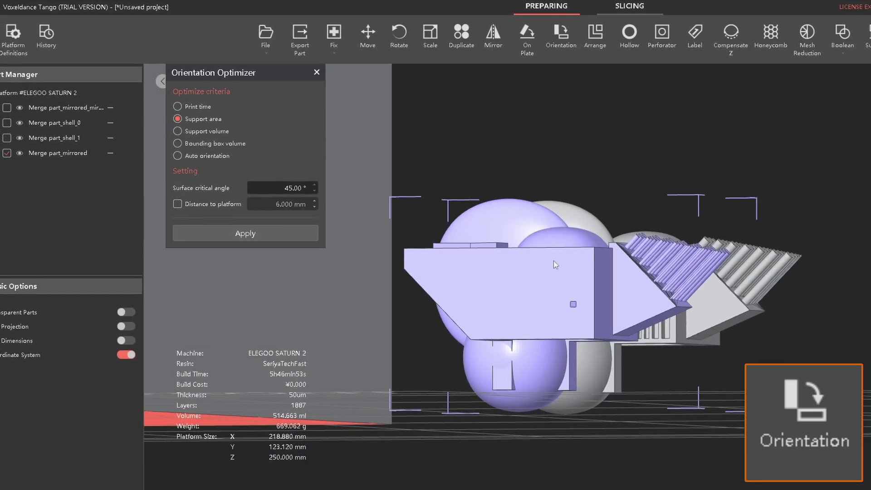
left_click(232, 232)
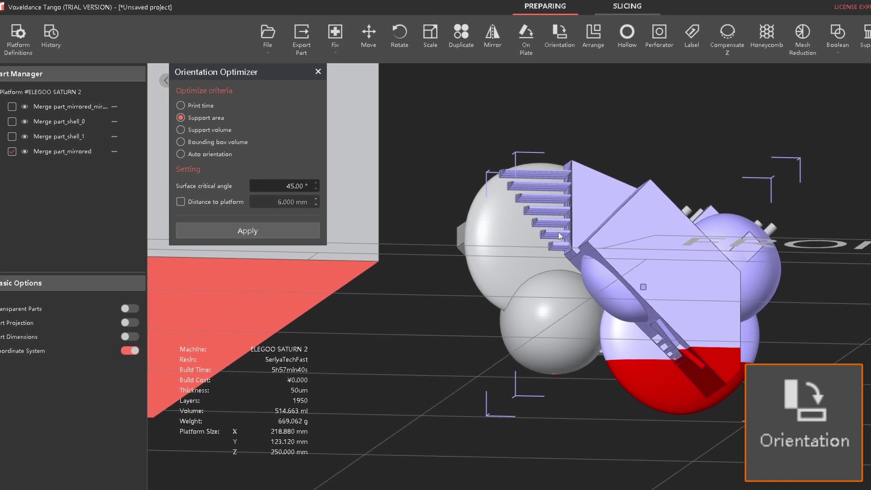
Step: Examine the row of small cylinders and the overall orientation of the optimized part from several angles
scroll(545, 235, "up", 5)
right_click_drag(549, 279, 536, 274)
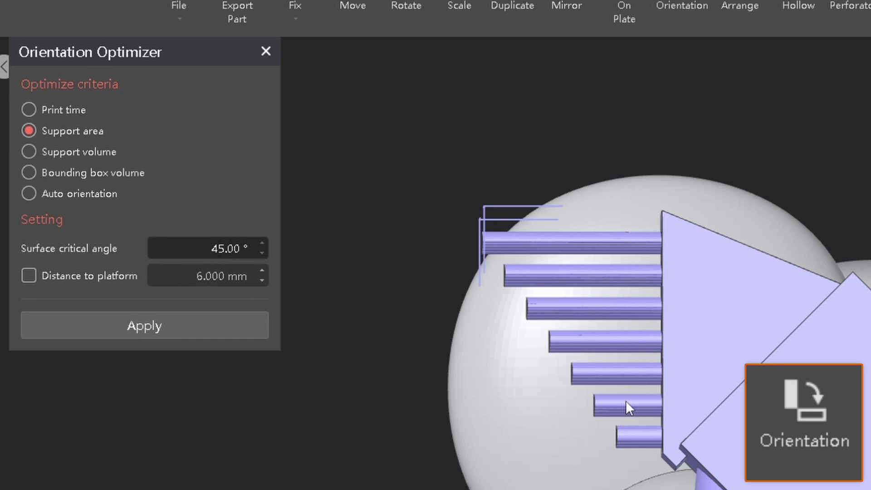
scroll(626, 401, "down", 2)
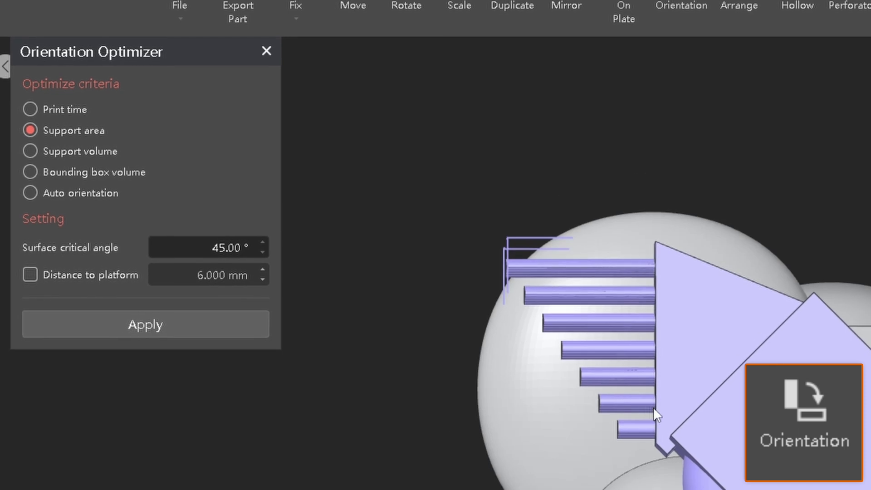
right_click_drag(653, 408, 648, 447)
right_click_drag(479, 265, 625, 338)
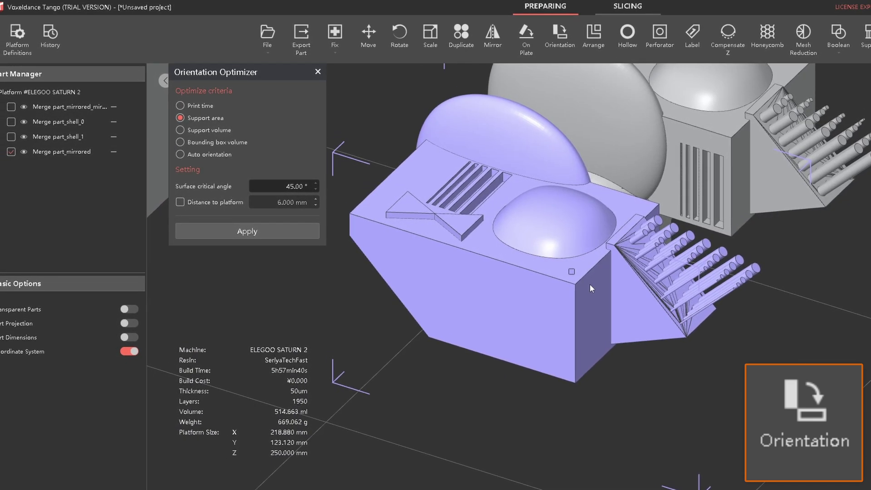
Step: Arrange all parts around the platform centre with a 1 mm part interval, 1 mm side margin and 60° Z-rotation steps
mouse_move(589, 284)
right_mouse_down()
mouse_move(581, 321)
mouse_move(577, 293)
right_mouse_up()
left_click(591, 33)
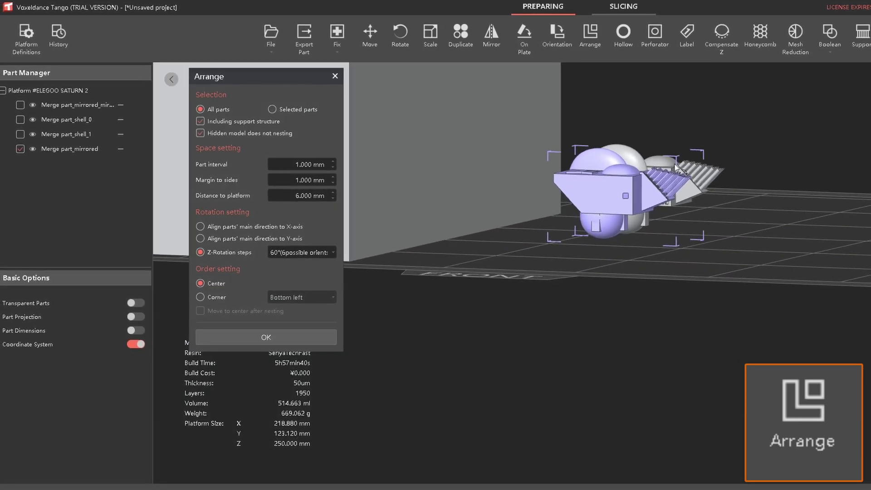
right_click_drag(674, 167, 673, 208)
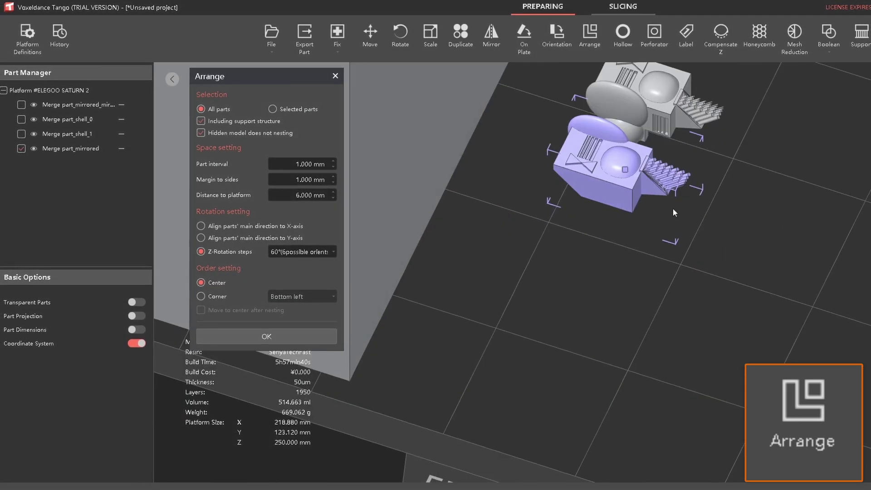
right_click_drag(673, 208, 671, 206)
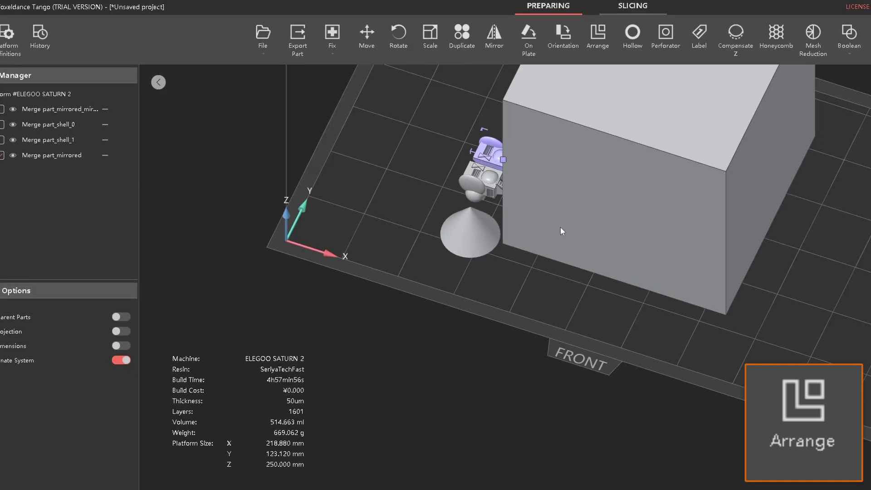
right_click_drag(561, 228, 573, 255)
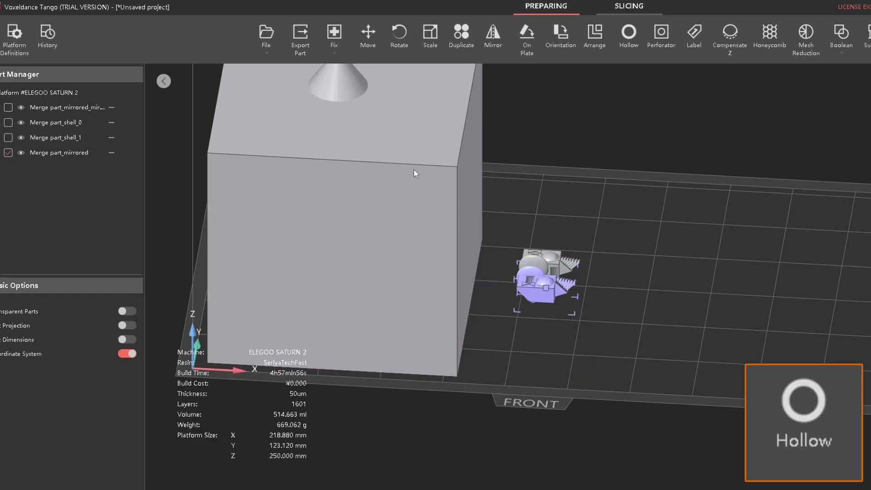
Step: Hollow the large cube named Merge part_shell_0 and fill its interior with an infill structure
right_click_drag(414, 169, 617, 233)
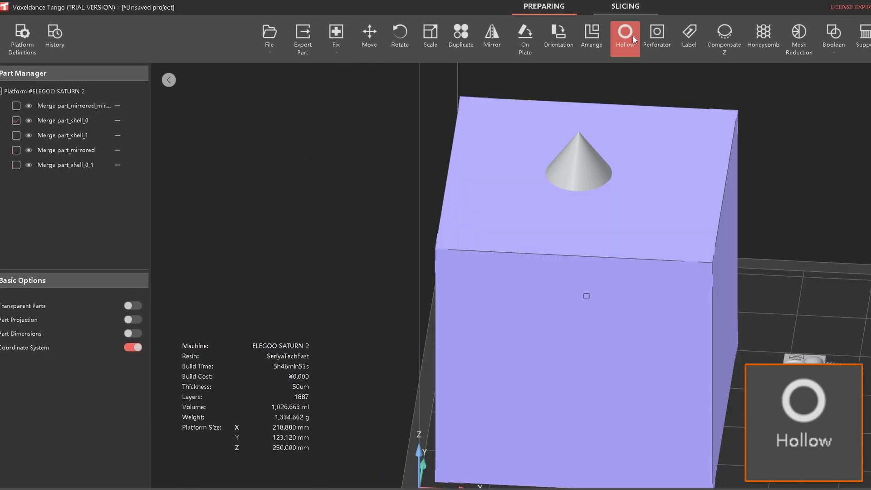
left_click(633, 37)
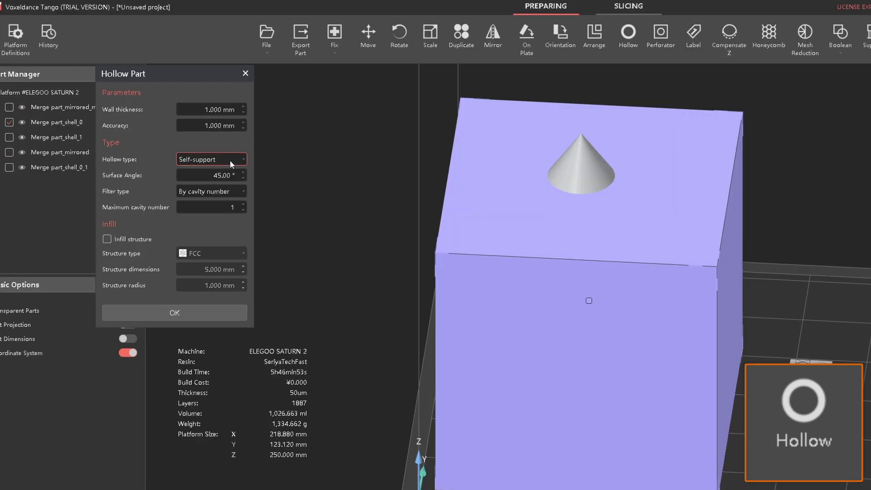
left_click(146, 312)
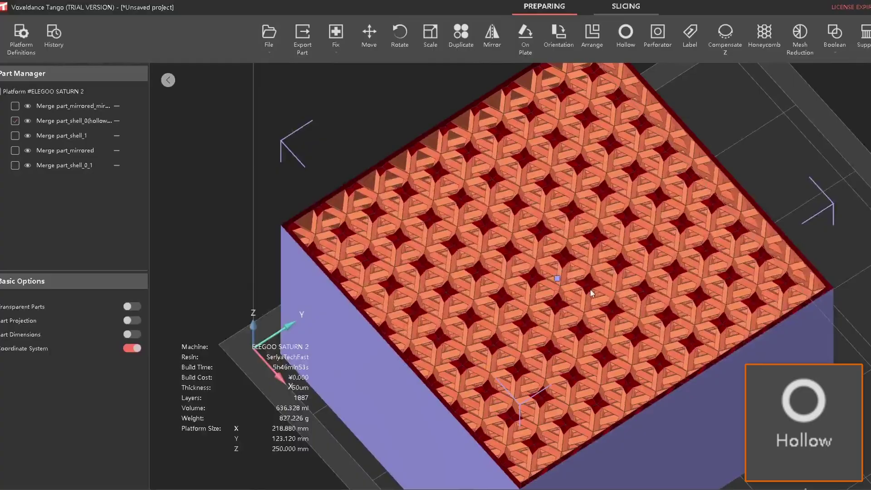
Step: Examine the lattice infill inside the hollowed cube in section, and its outer faces from below
right_click_drag(590, 290, 521, 276)
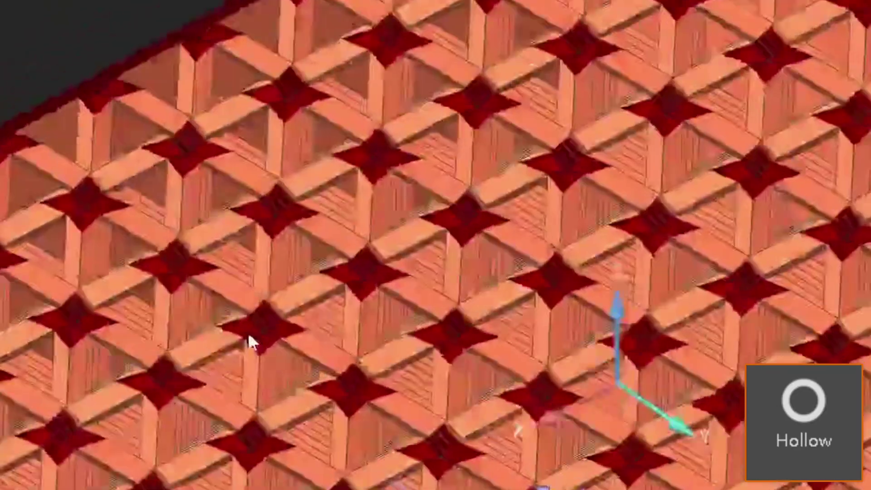
right_click_drag(248, 332, 350, 347)
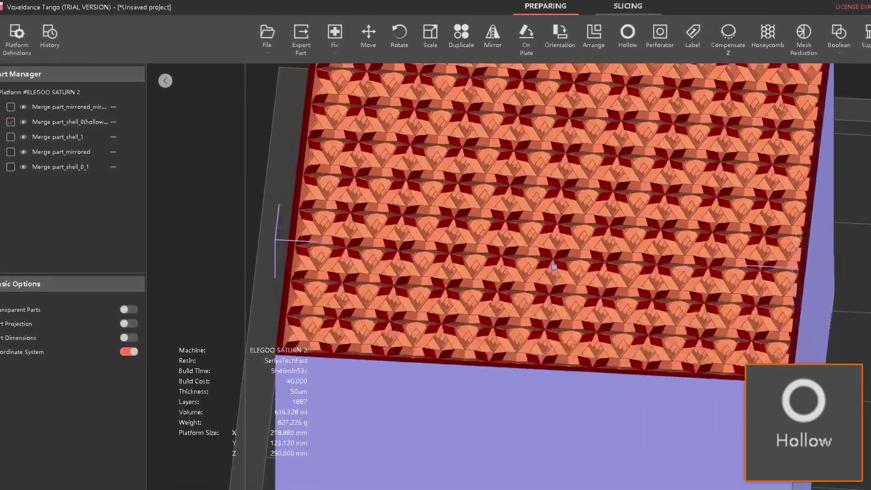
right_click_drag(698, 327, 655, 313)
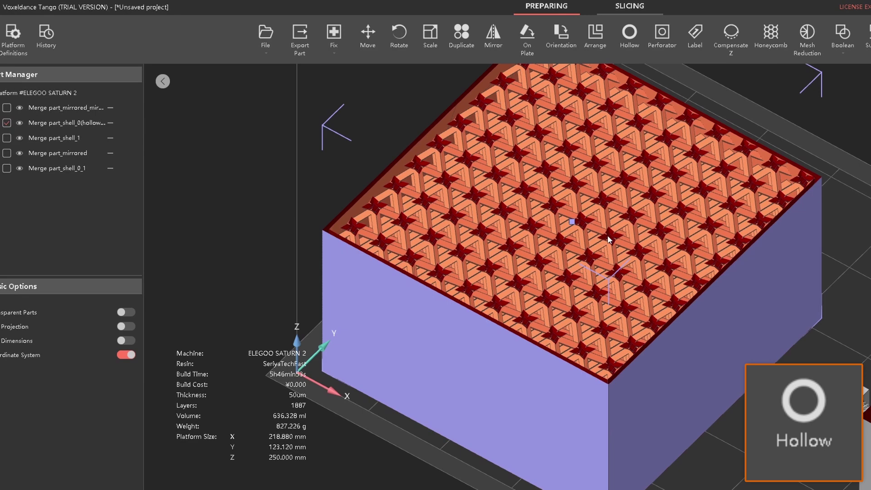
mouse_move(608, 240)
right_mouse_down()
mouse_move(574, 247)
mouse_move(604, 249)
right_mouse_up()
scroll(603, 249, "up", 2)
middle_click_drag(603, 249, 602, 276)
right_click_drag(602, 276, 629, 235)
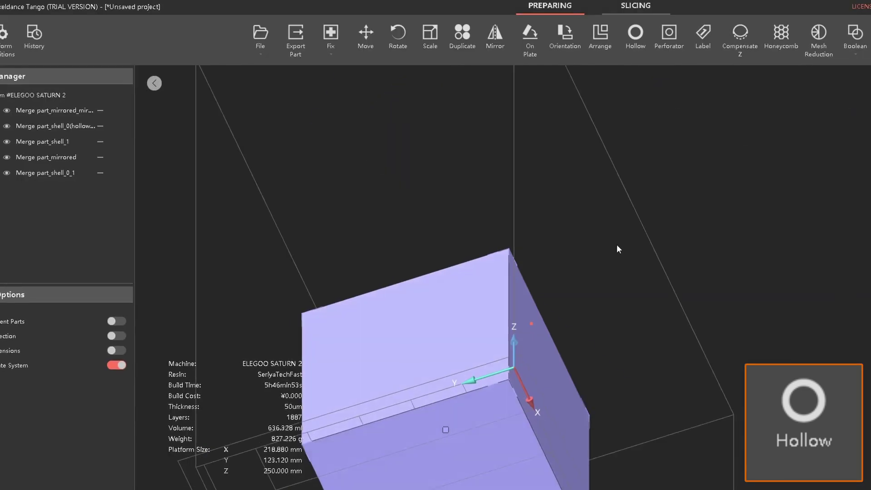
right_click_drag(616, 245, 634, 175)
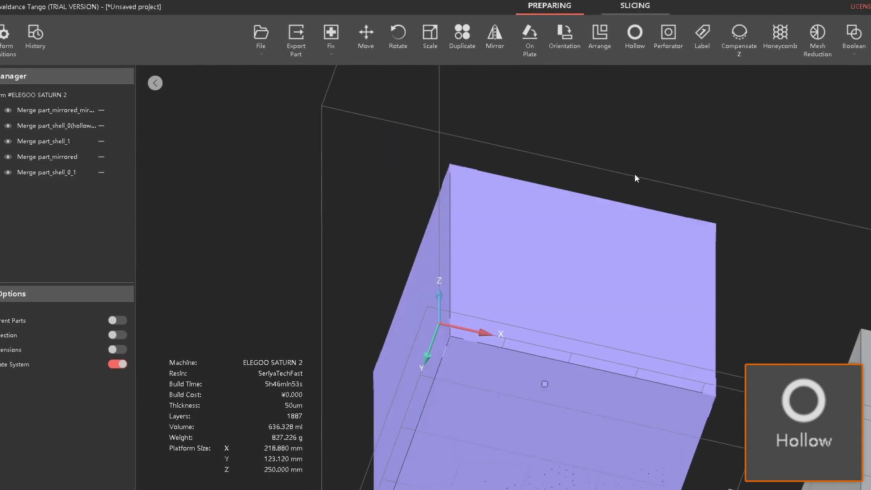
Step: Cut round holes through the hollowed cube's side walls near its base with Perforator
left_click(632, 32)
right_click_drag(489, 352, 686, 281)
middle_click_drag(620, 264, 500, 336)
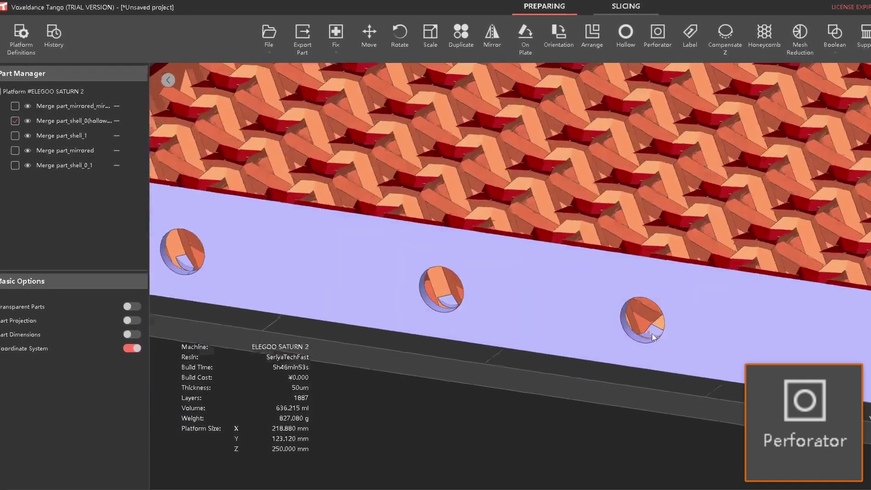
Step: Examine the perforated holes up close to see how they open into the infill
right_click_drag(651, 333, 675, 335)
middle_click_drag(156, 309, 434, 276)
right_click_drag(404, 286, 433, 327)
scroll(442, 334, "up", 5)
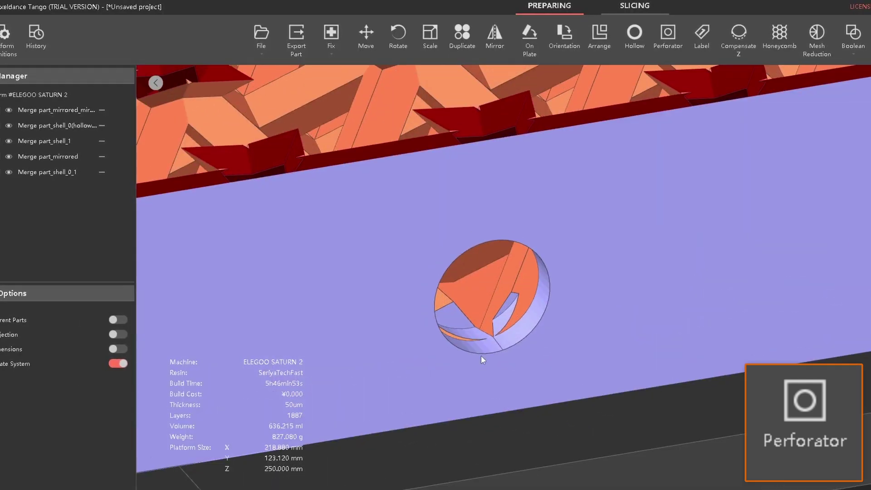
right_click_drag(482, 358, 626, 319)
scroll(483, 355, "down", 8)
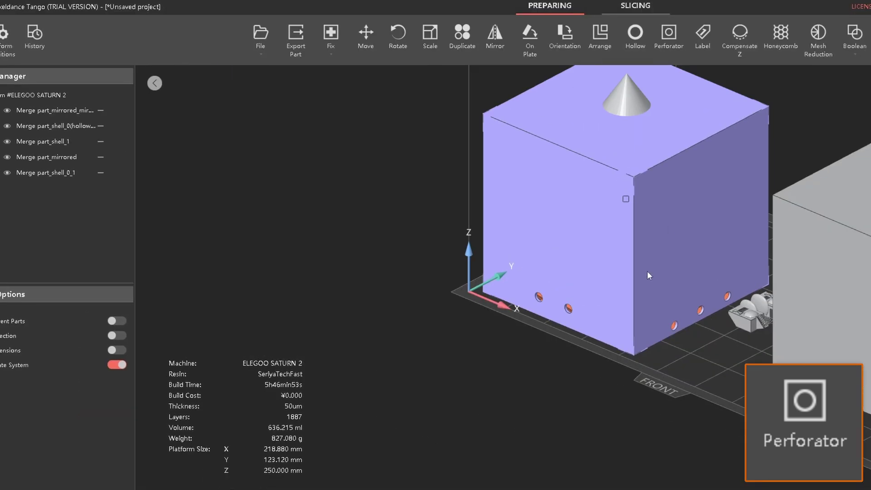
Step: Place a label reading TestModel on the blank side wall of the hollowed cube
right_click_drag(646, 272, 630, 274)
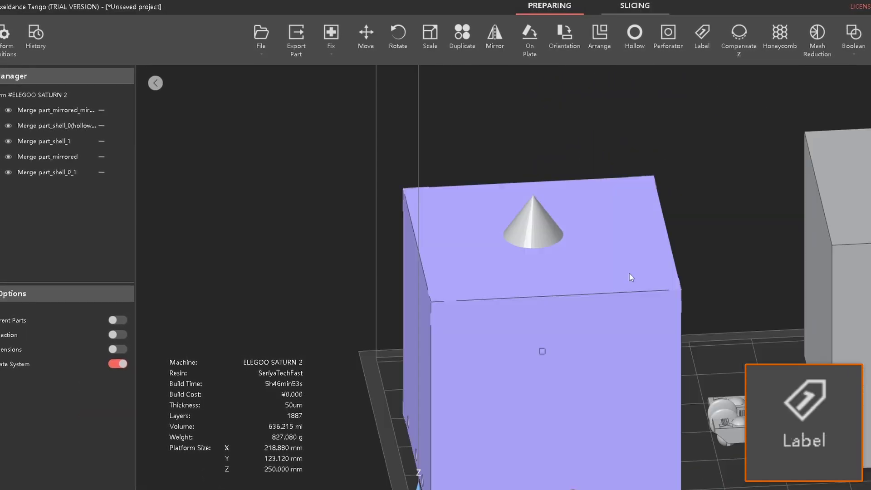
middle_click_drag(630, 274, 663, 248)
left_click(700, 34)
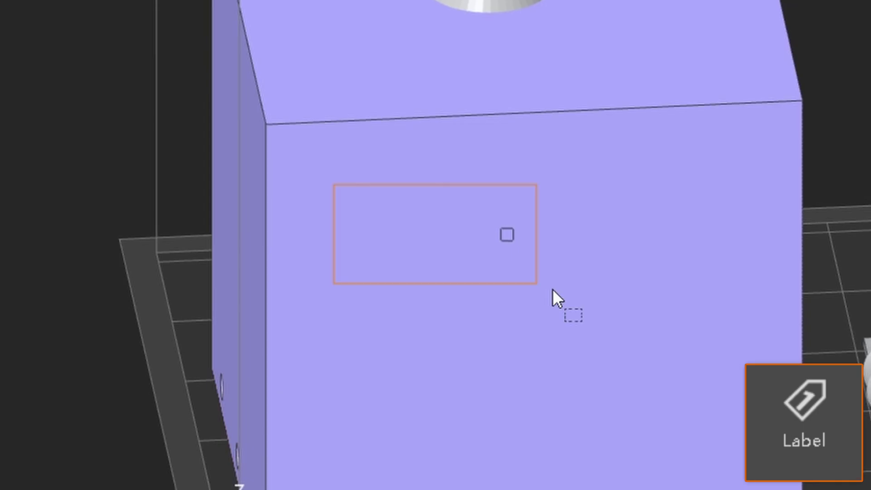
left_click_drag(552, 288, 709, 310)
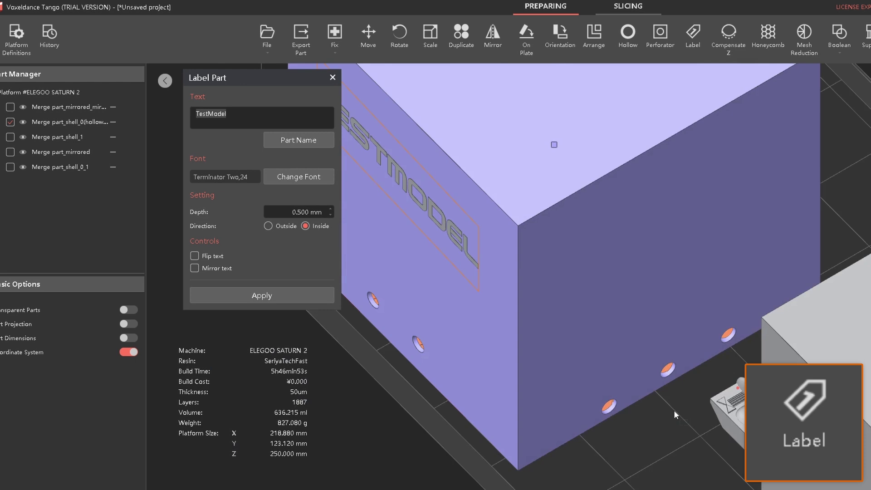
right_click_drag(674, 410, 726, 360)
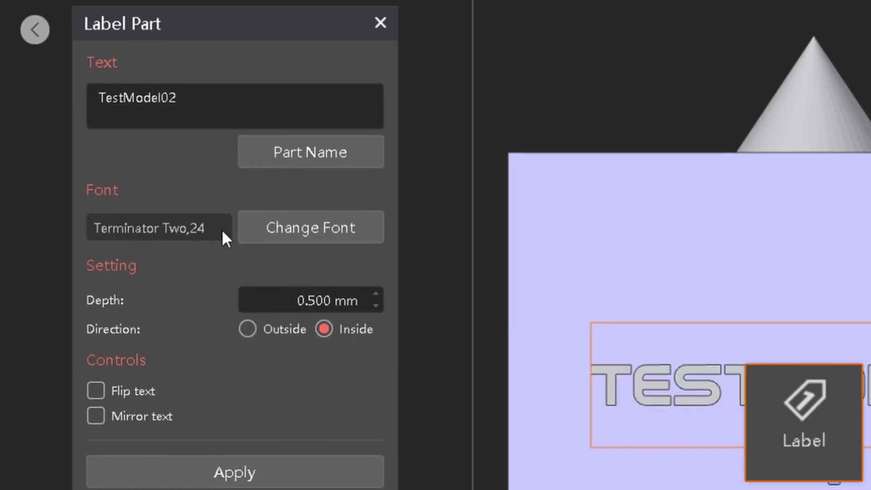
Step: Set the label's text to TestModel02 and its font to Times New Roman Bold, size 9
left_click(274, 174)
left_click(184, 160)
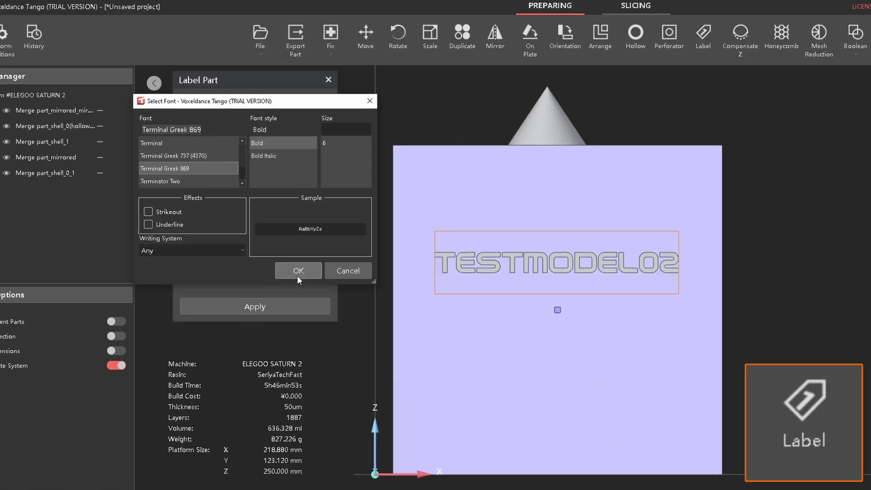
left_click(298, 271)
left_click(274, 177)
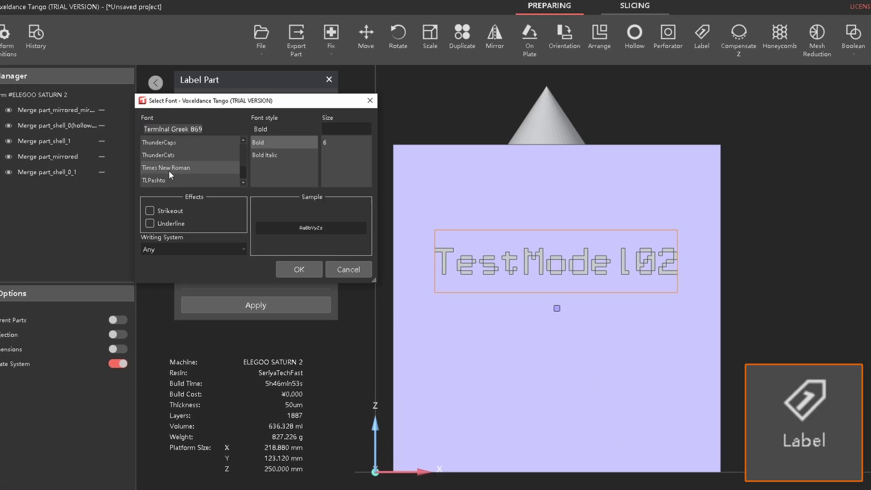
left_click(300, 267)
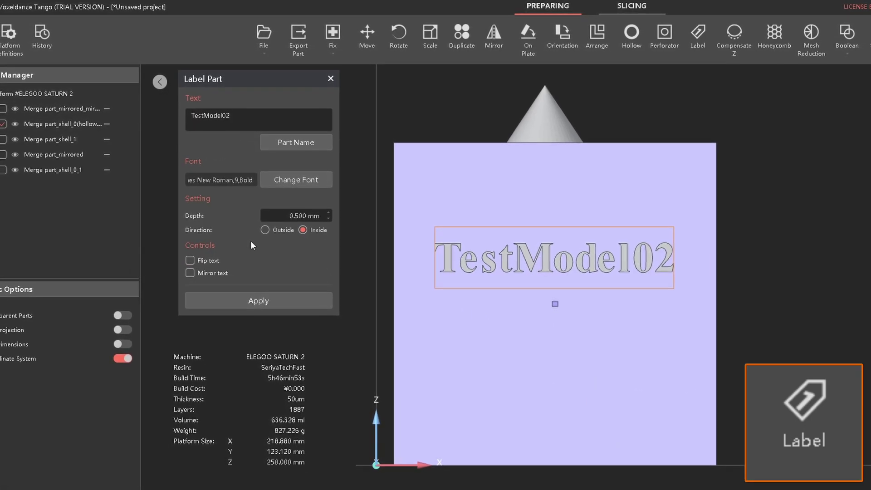
Step: Try the label direction Outside so the text stands out from the wall, and return it to Inside
left_click(265, 230)
right_click_drag(653, 295, 553, 329)
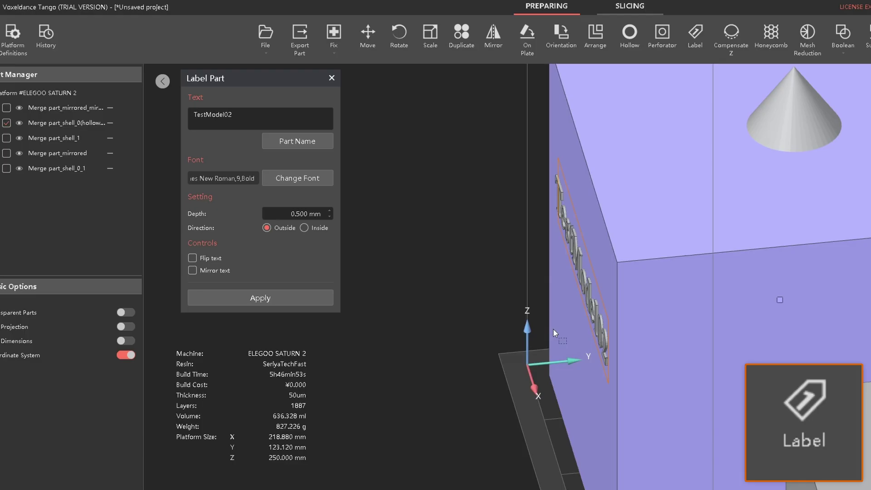
scroll(552, 324, "up", 4)
right_click_drag(546, 295, 574, 297)
left_click(303, 228)
Step: Preview the label with Flip text, switch that option off again and engrave the label 0.5 mm deep into the wall
right_click_drag(499, 304, 631, 273)
left_click(193, 257)
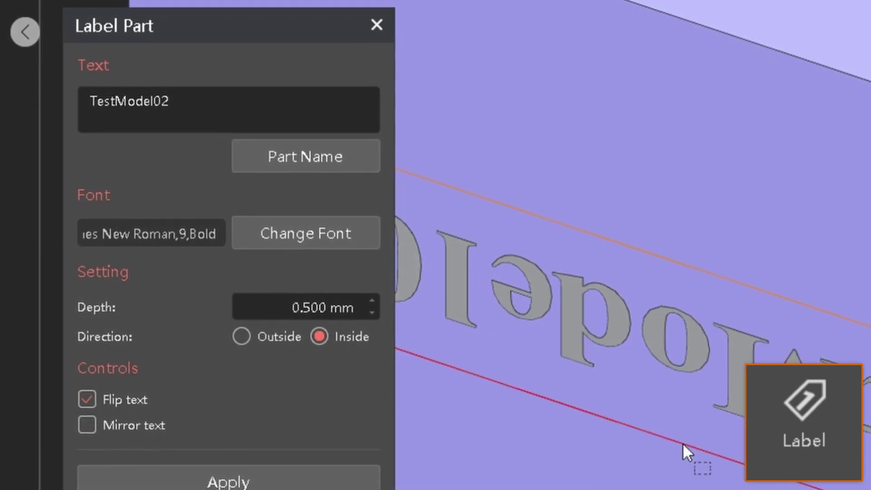
left_click(86, 401)
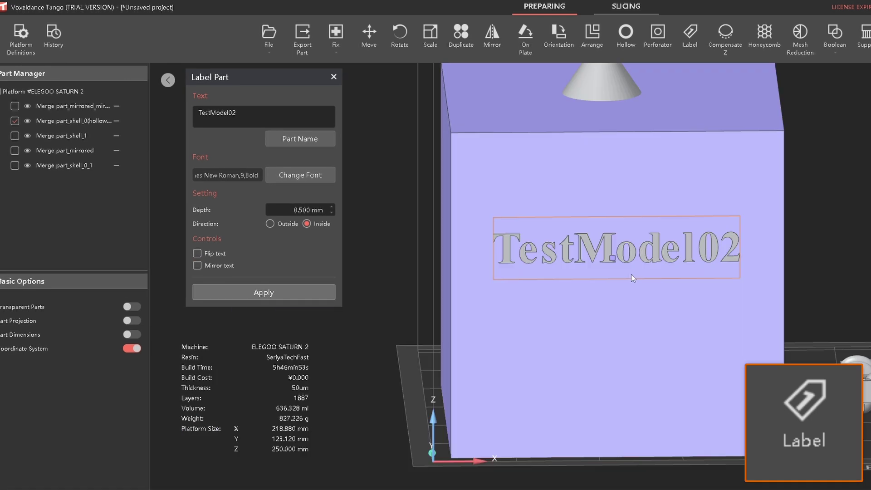
left_click(227, 483)
Step: Examine the engraved label on the cube and review the Compensate Z parameters without applying them
scroll(581, 257, "up", 2)
right_click_drag(580, 256, 579, 309)
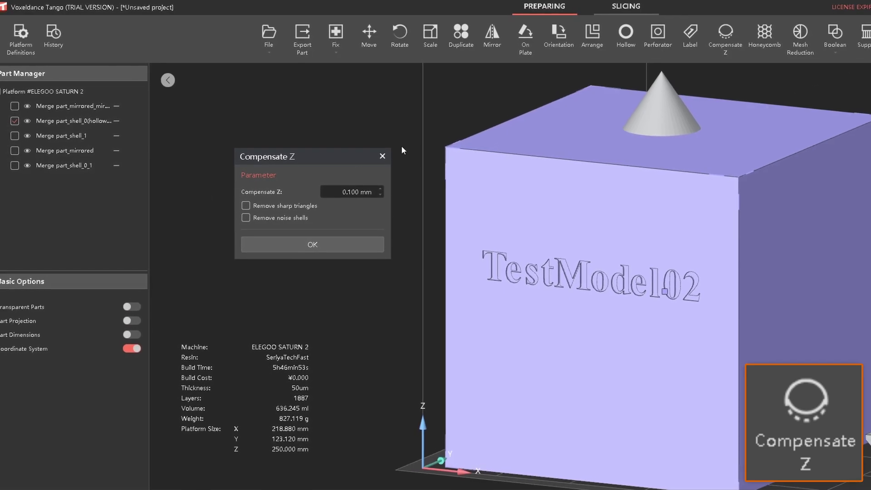
left_click(383, 156)
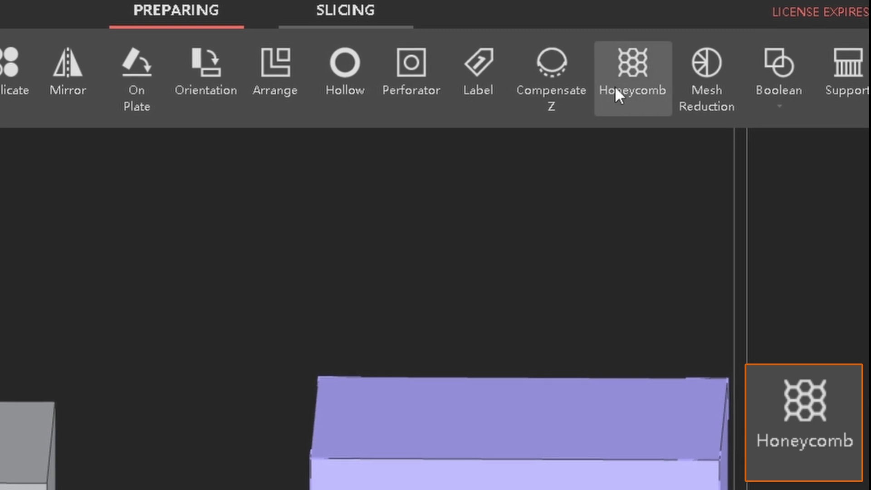
Step: Try Honeycomb on the second large cube, marking its top face and setting the honeycomb diameter to 4 mm
left_click(617, 91)
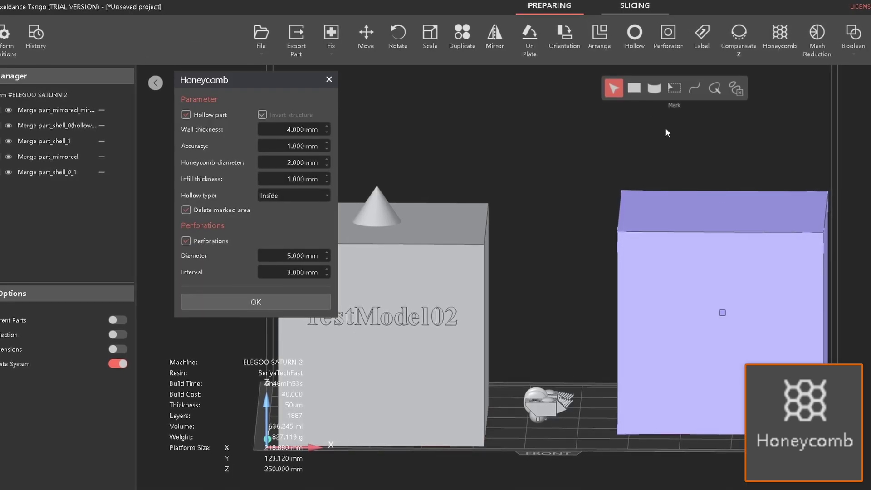
left_click(709, 209)
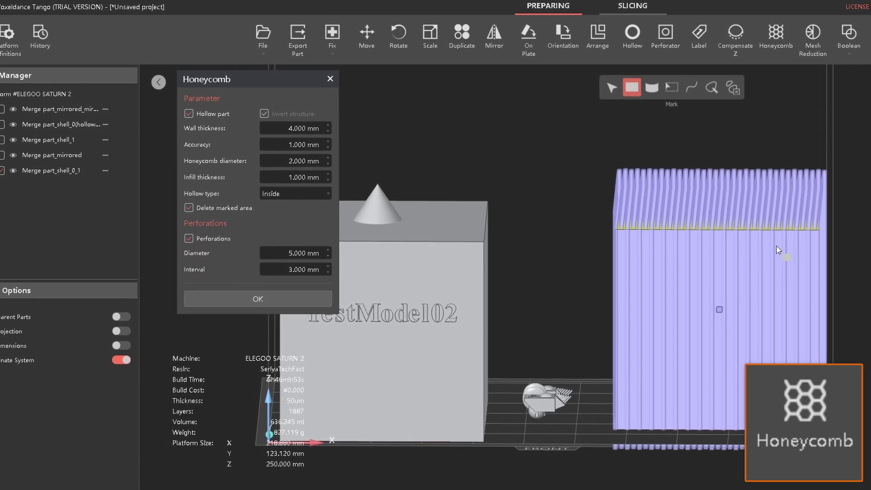
middle_click_drag(786, 239, 762, 195)
right_click_drag(762, 195, 753, 299)
double_click(290, 162)
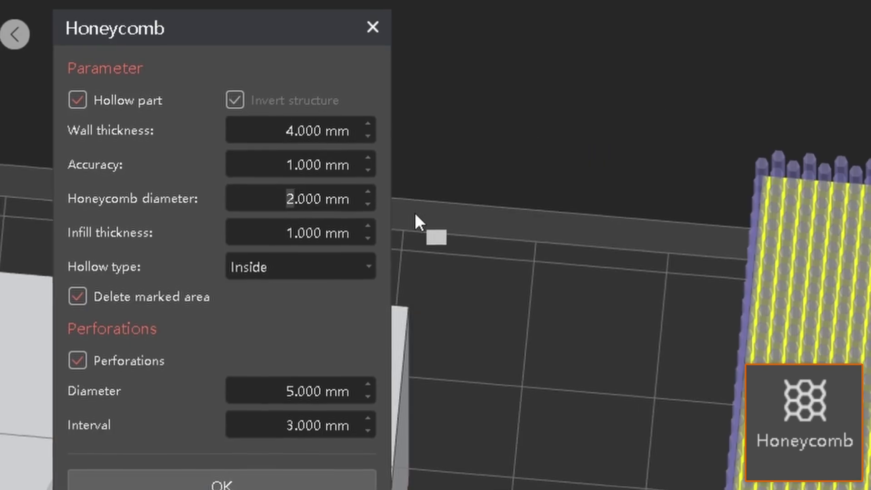
type("4")
left_click(298, 208)
Step: Review the Mesh Reduction parameters for the second large cube and close them without applying a reduction
right_click_drag(590, 334, 618, 297)
left_click(705, 314)
left_click(802, 38)
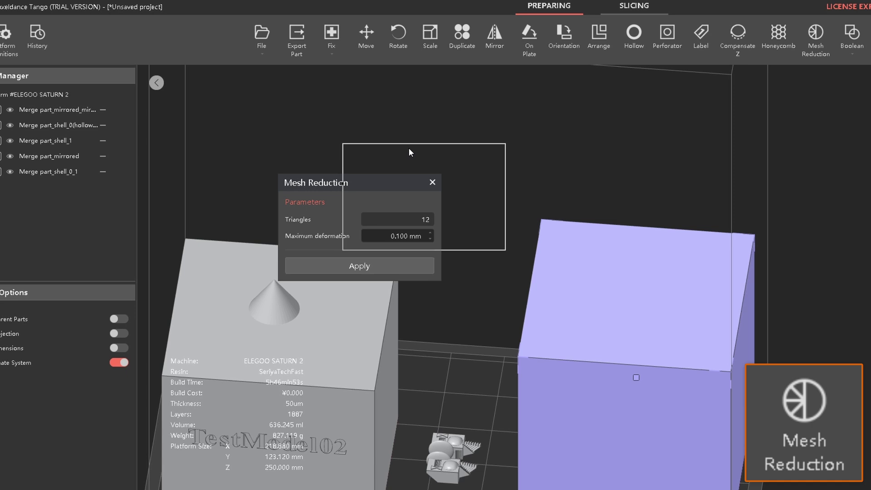
left_click_drag(410, 152, 411, 153)
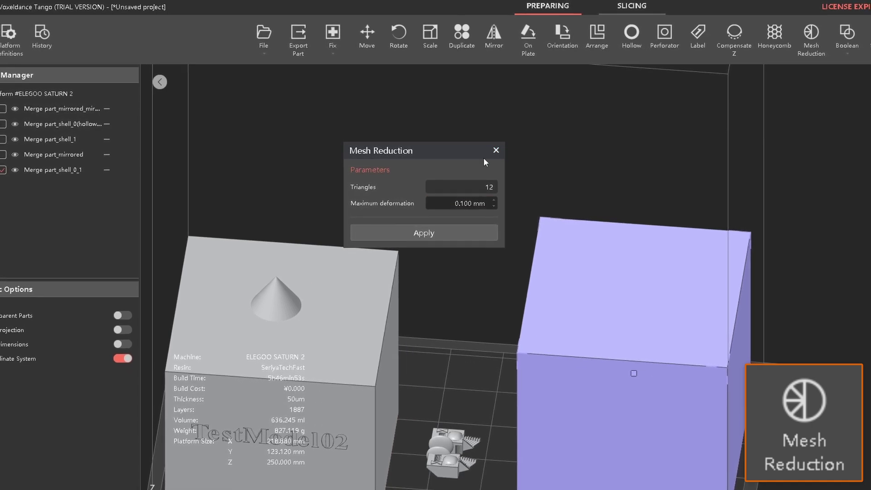
left_click(495, 151)
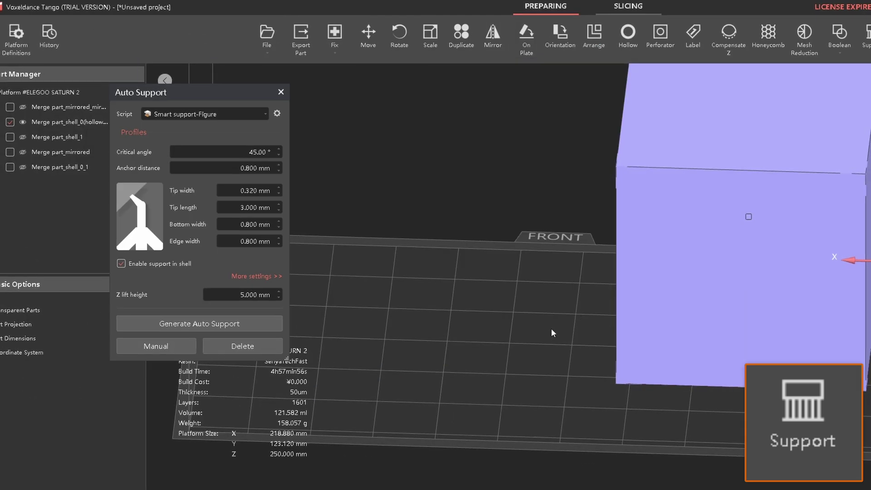
Step: Close Auto Support for the hollowed cube and open it for the nearer small test model between the two cubes
left_click(282, 92)
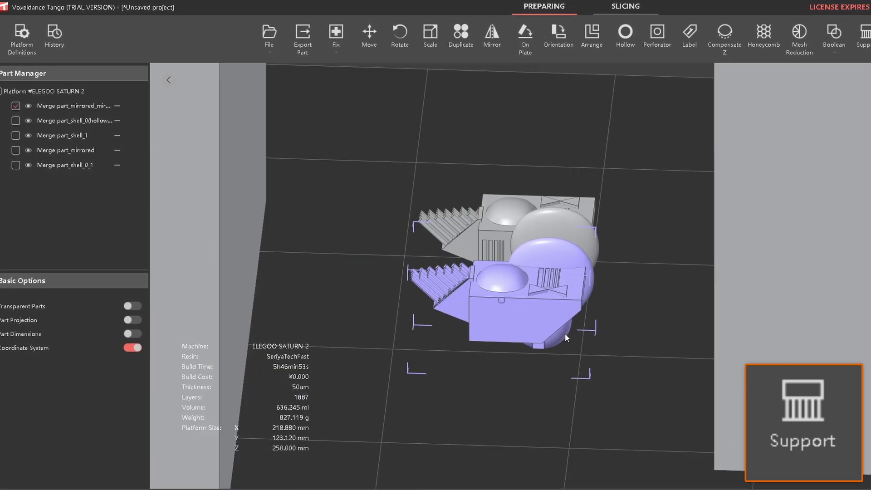
right_click_drag(565, 333, 607, 360)
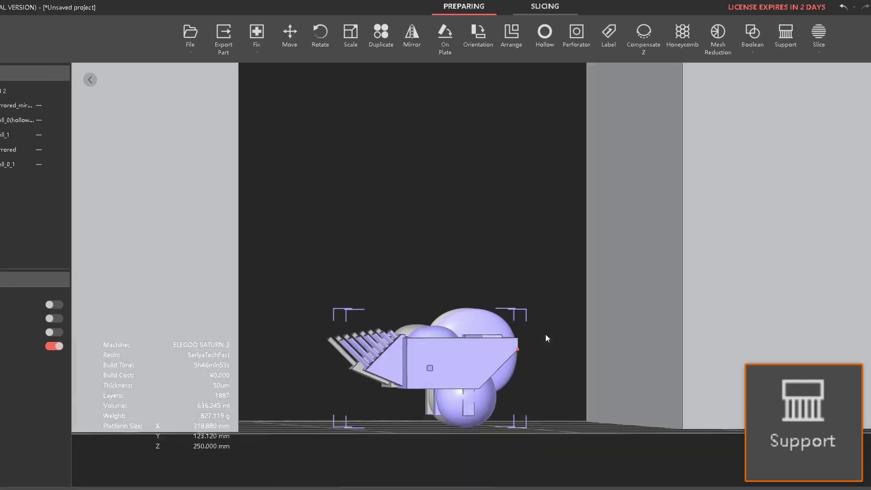
right_click_drag(545, 334, 600, 301)
left_click(788, 43)
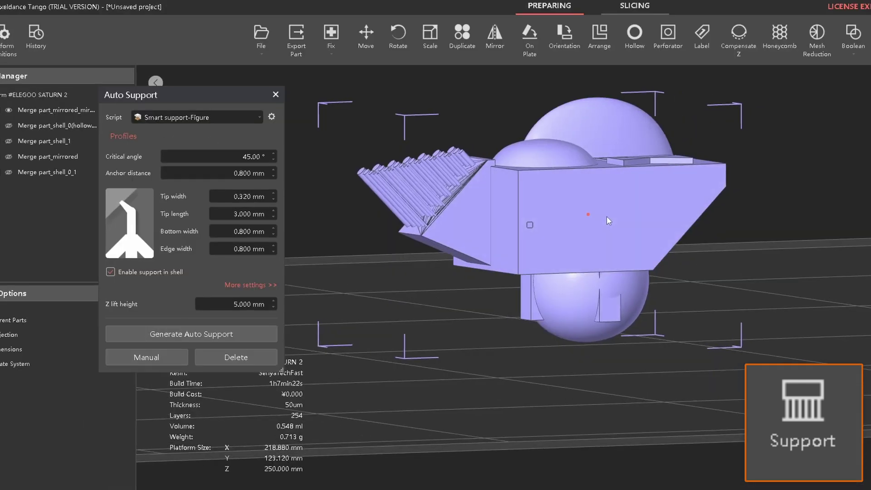
right_click_drag(606, 215, 603, 218)
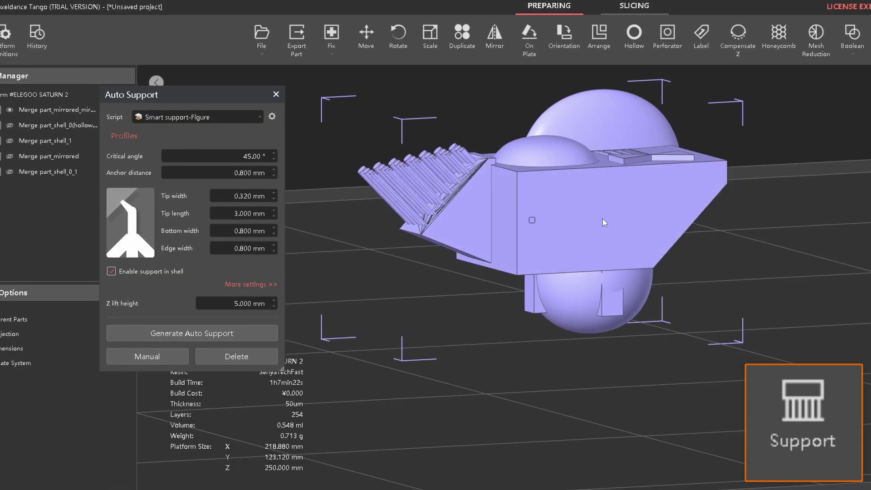
middle_click_drag(573, 218, 572, 244)
Step: Look through the available auto support scripts and choose Smart support-Figure
left_click(261, 117)
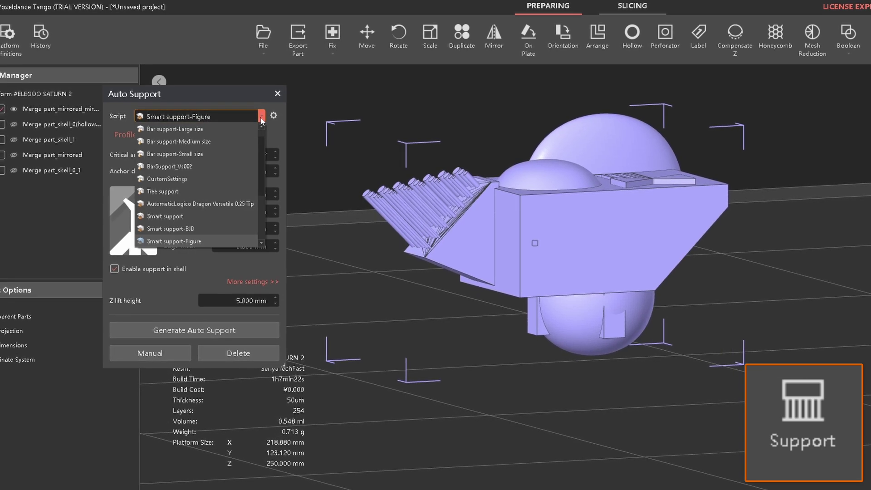
scroll(261, 150, "up", 1)
scroll(260, 190, "down", 3)
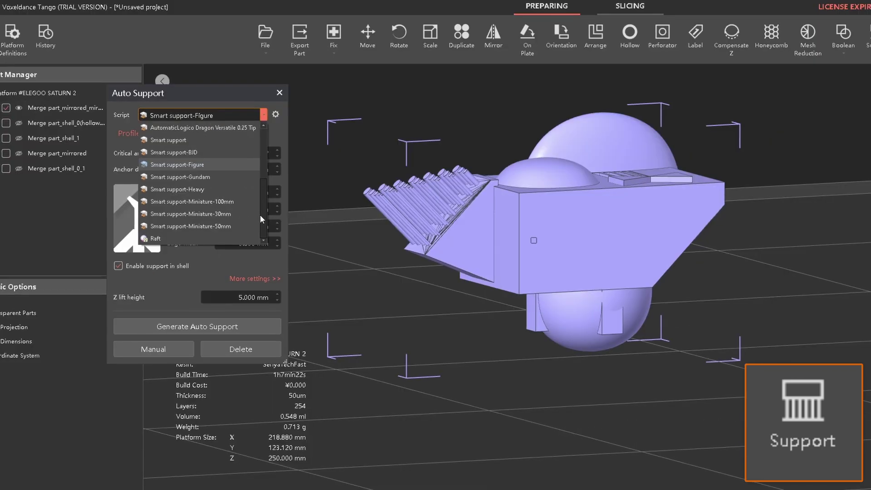
scroll(227, 191, "up", 2)
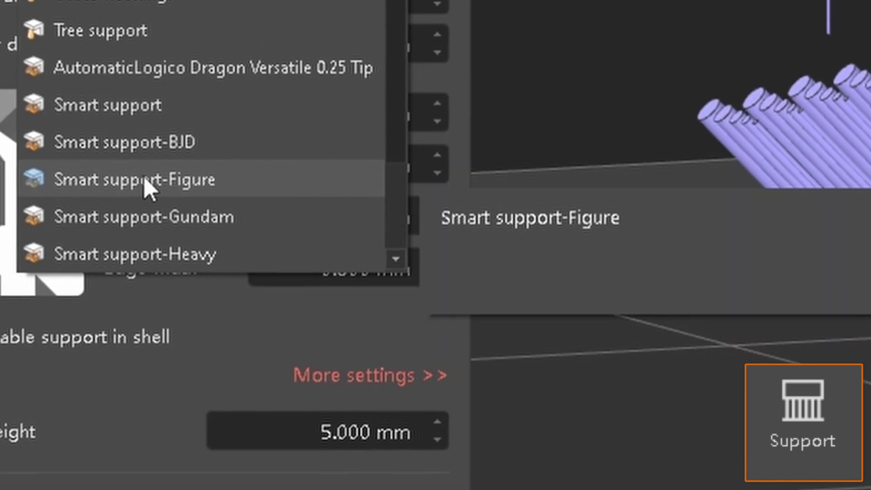
left_click(181, 212)
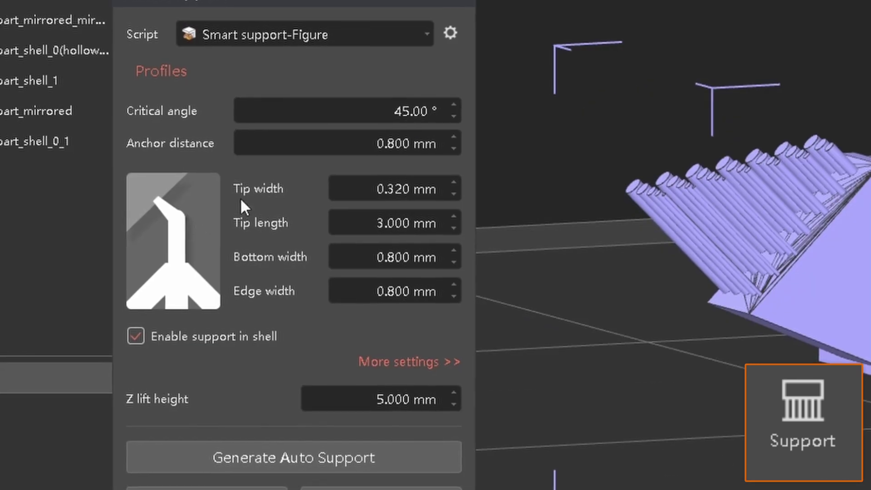
Step: Examine the tip settings and the detailed support settings, including the Bar structure options and the explanation of Avoid nearby parts
left_click(240, 185)
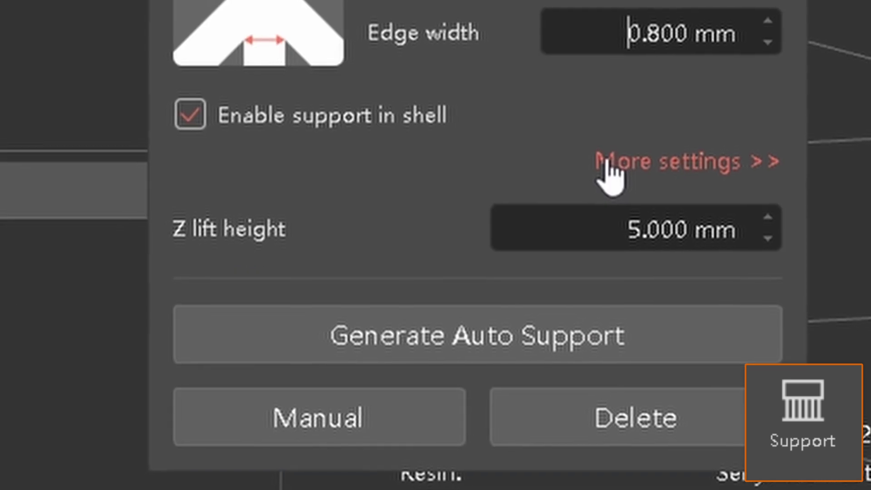
left_click(246, 273)
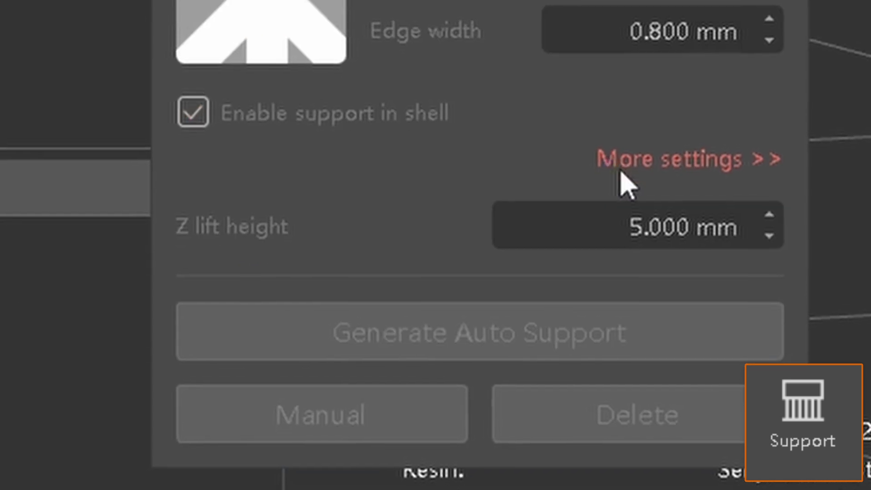
left_click_drag(505, 91, 504, 92)
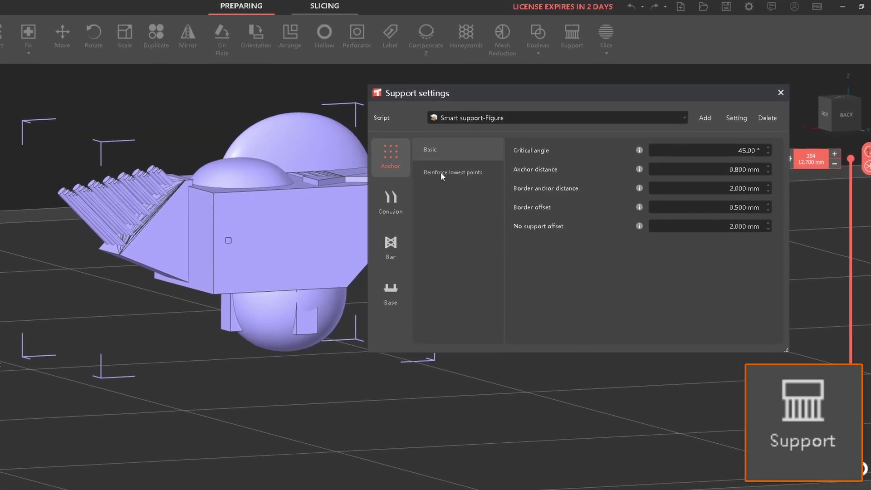
left_click(393, 244)
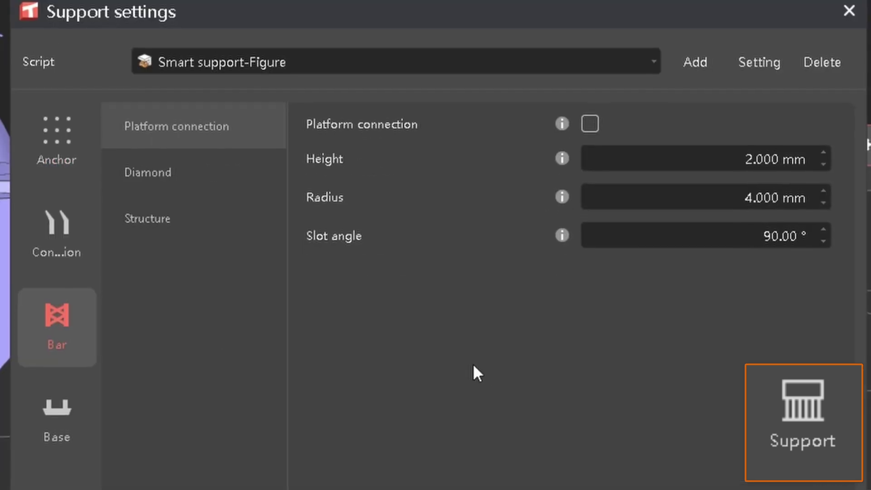
left_click(163, 224)
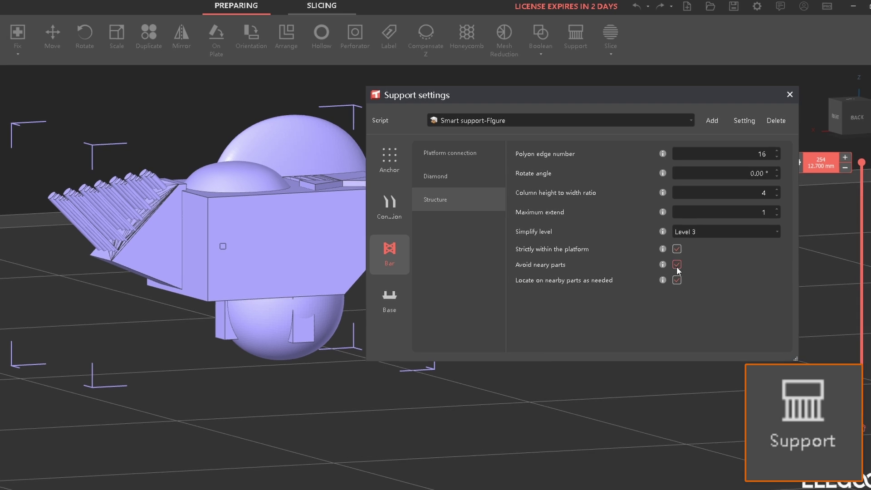
mouse_move(662, 265)
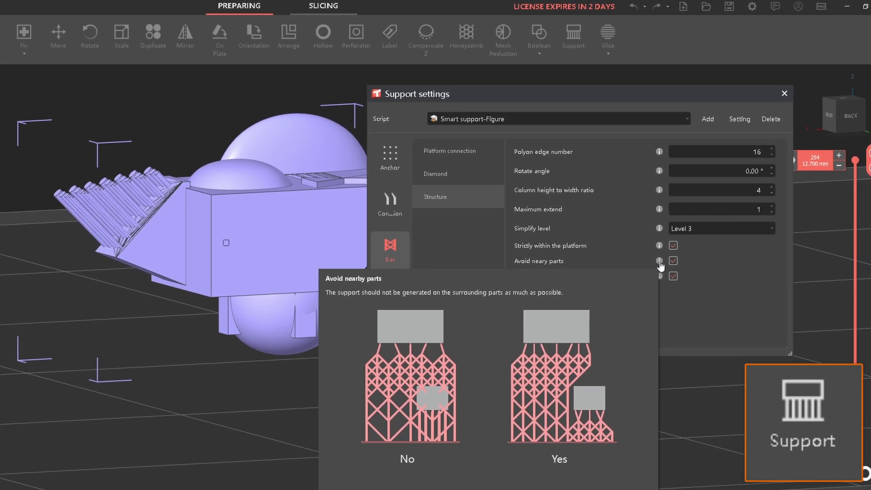
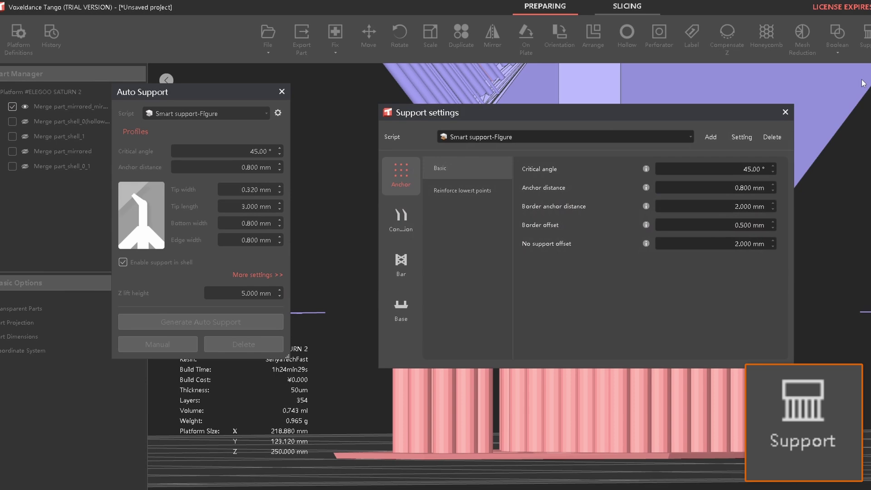
Step: Set the anchor distance of the Smart support-Figure script to 1.8 mm in the detailed support settings
left_click_drag(562, 110, 870, 107)
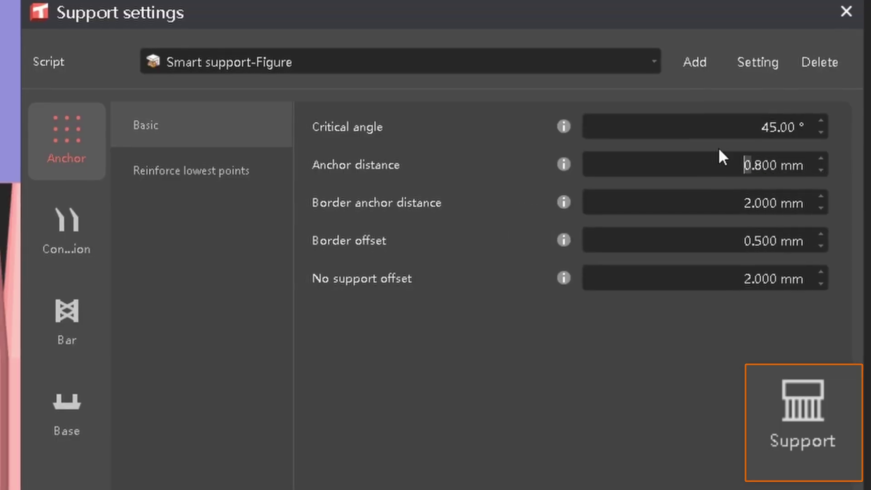
type("1")
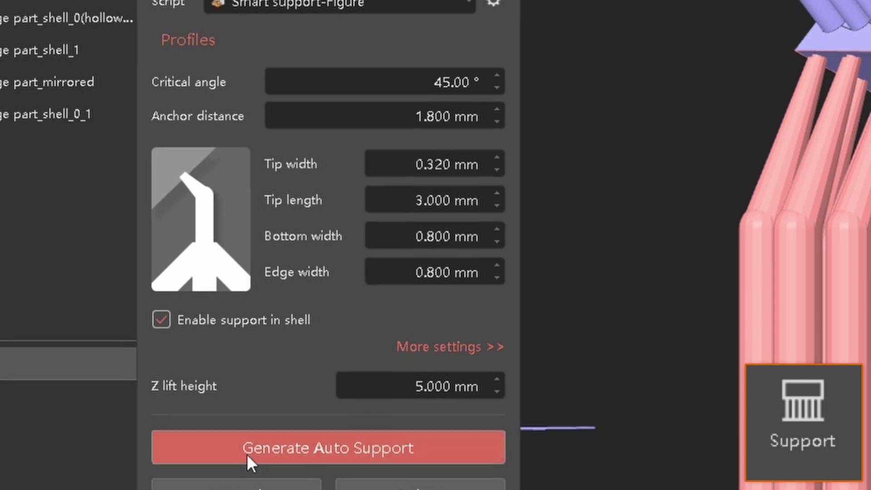
Step: Generate auto supports on the small test model with the 1.8 mm anchor distance and inspect their spacing
left_click(249, 452)
left_click(519, 285)
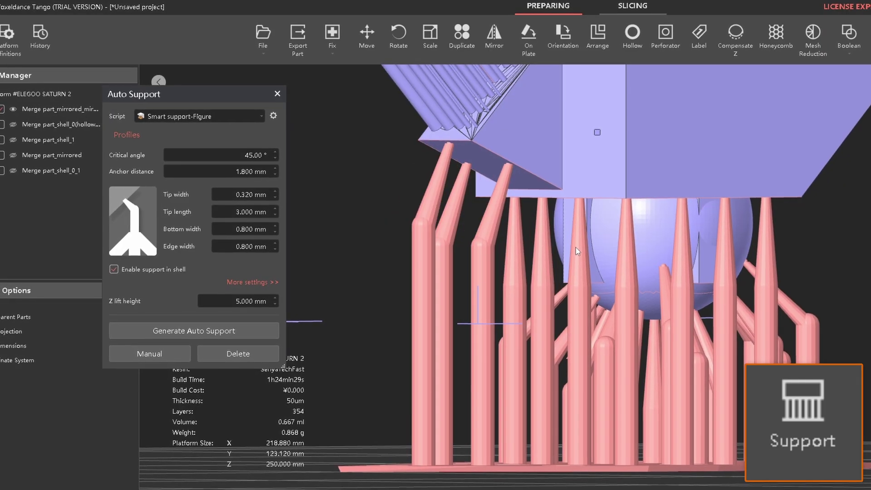
right_click_drag(578, 241, 586, 263)
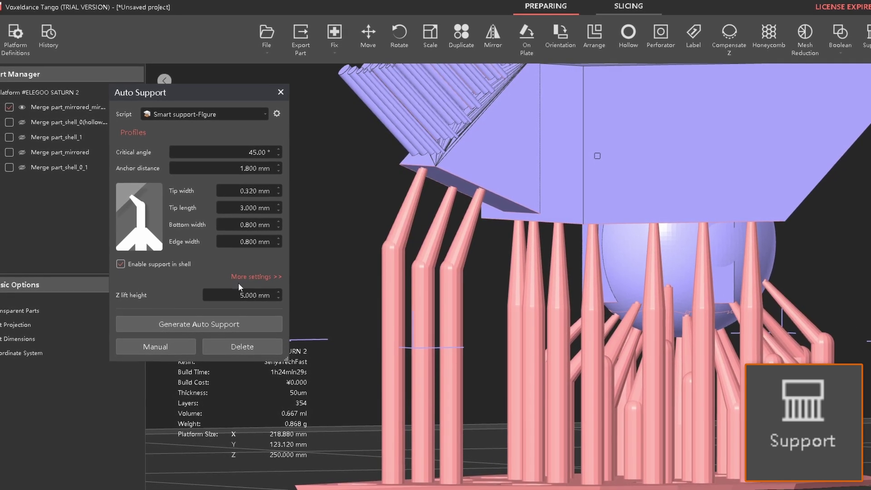
Step: Set the anchor distance to 0.8 mm in the detailed support settings and regenerate the auto supports
left_click(250, 278)
left_click_drag(543, 121, 865, 151)
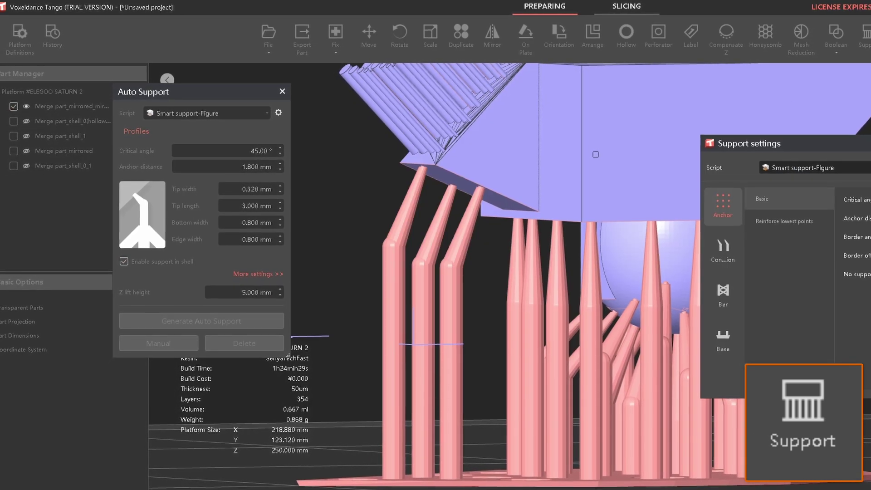
left_click_drag(762, 222, 731, 224)
type("0")
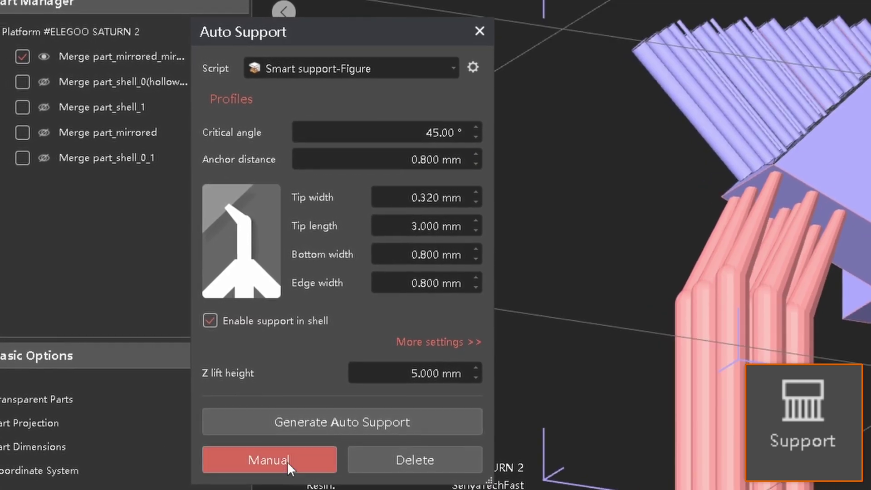
Step: Start manual support editing, hide the generated Smart supports and select their entry to expose the anchors on the slanted underside
left_click(290, 467)
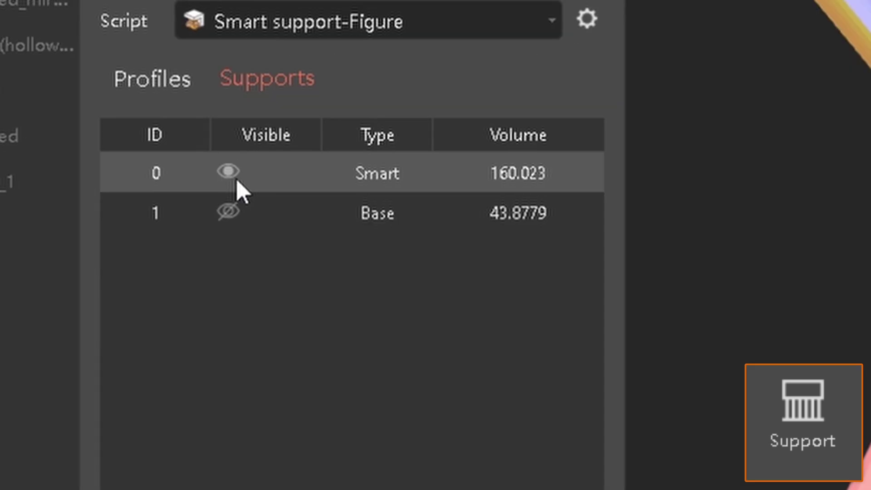
left_click(151, 169)
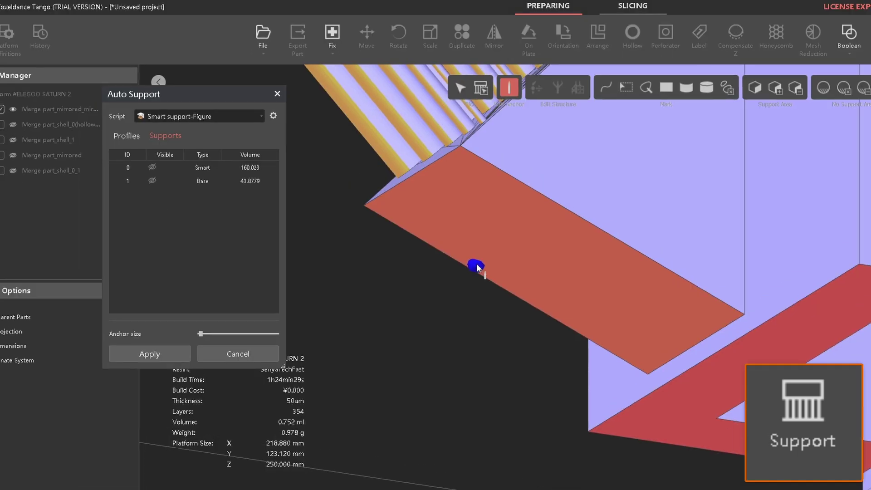
right_click_drag(477, 266, 498, 262)
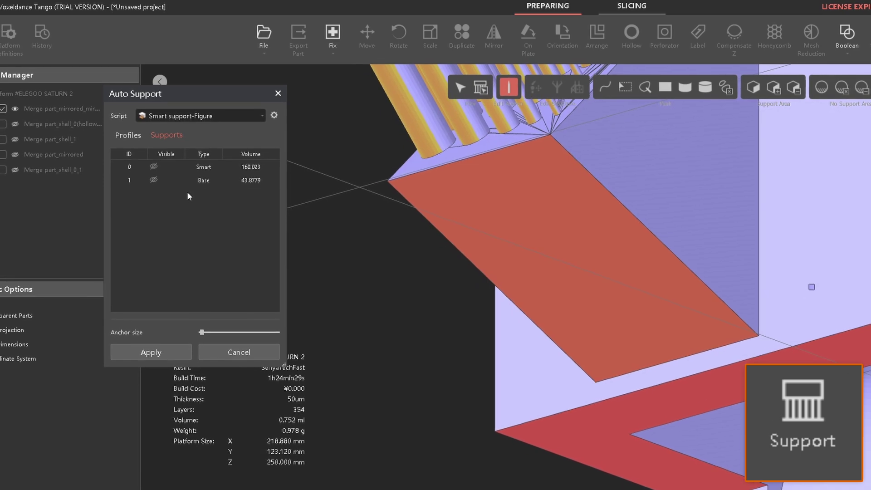
left_click(157, 169)
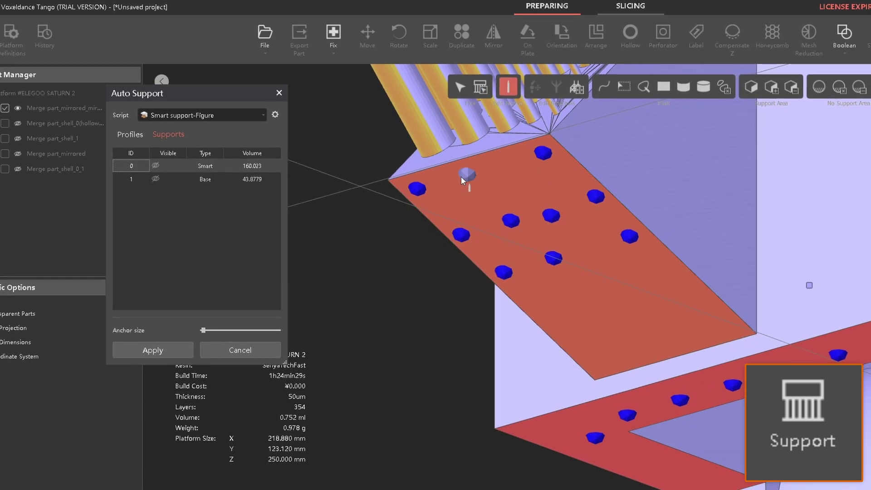
Step: Move the anchors on the upper part of the slanted underside face out to its corners and edges
left_click(464, 169)
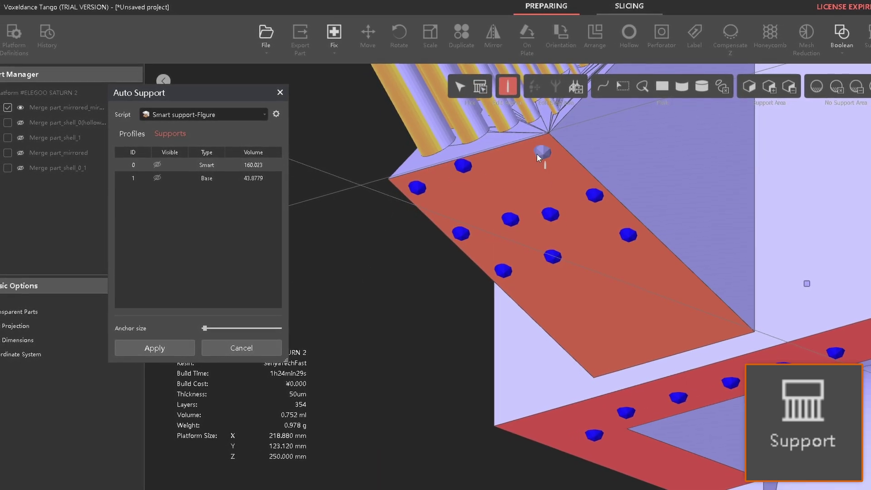
left_click_drag(546, 141, 545, 139)
left_click_drag(417, 187, 398, 181)
left_click_drag(461, 233, 451, 236)
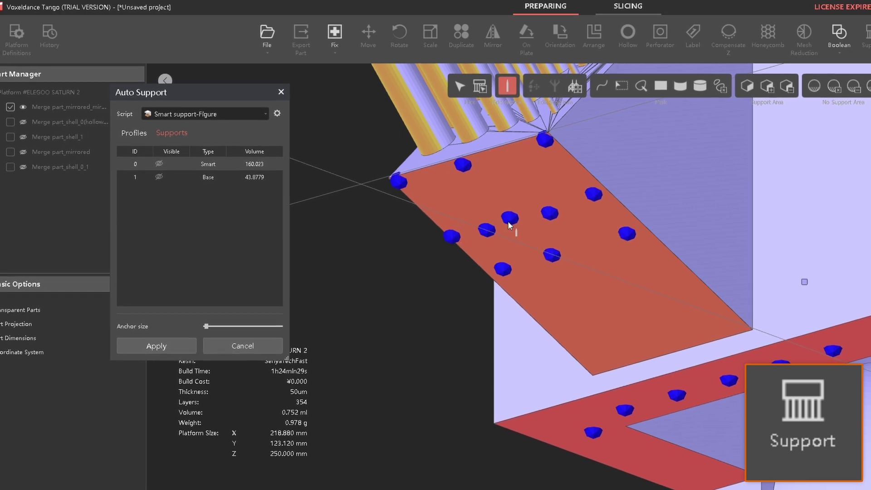
left_click_drag(508, 221, 506, 218)
left_click(591, 193)
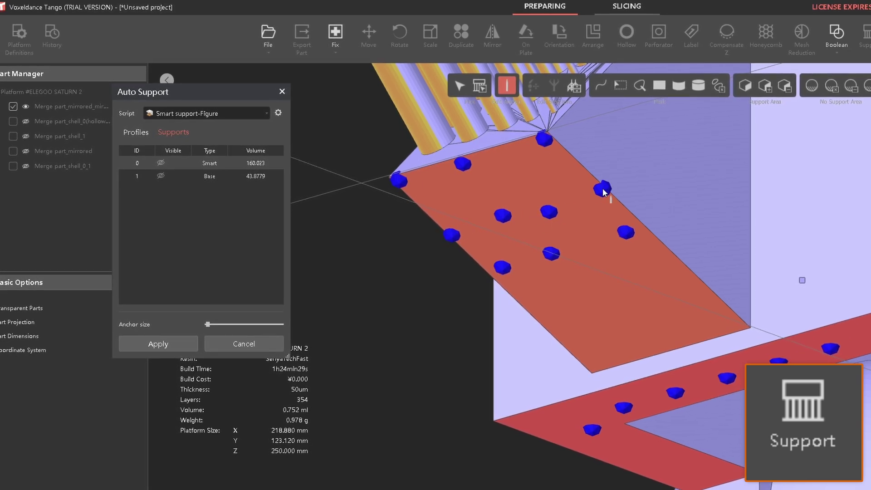
Step: Shift the remaining anchors towards the slanted face's long edges and add new anchors across its uncovered lower part
left_click(676, 262)
left_click_drag(675, 260, 681, 269)
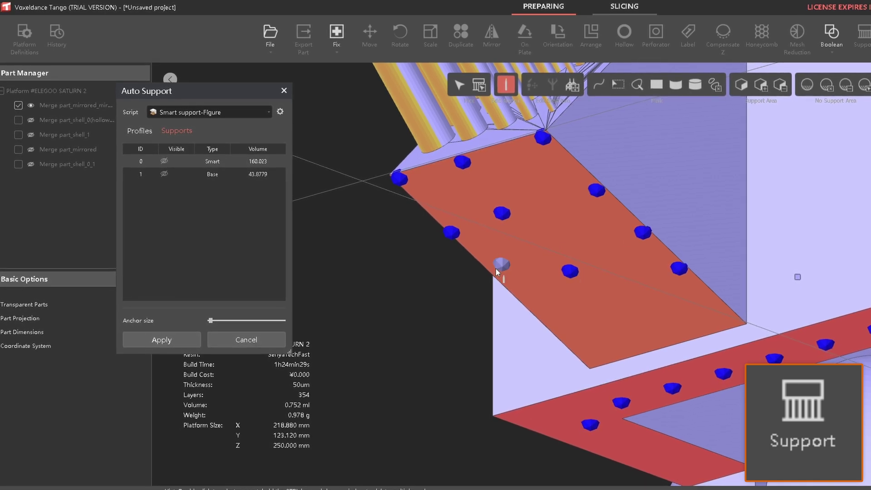
left_click_drag(562, 329, 554, 329)
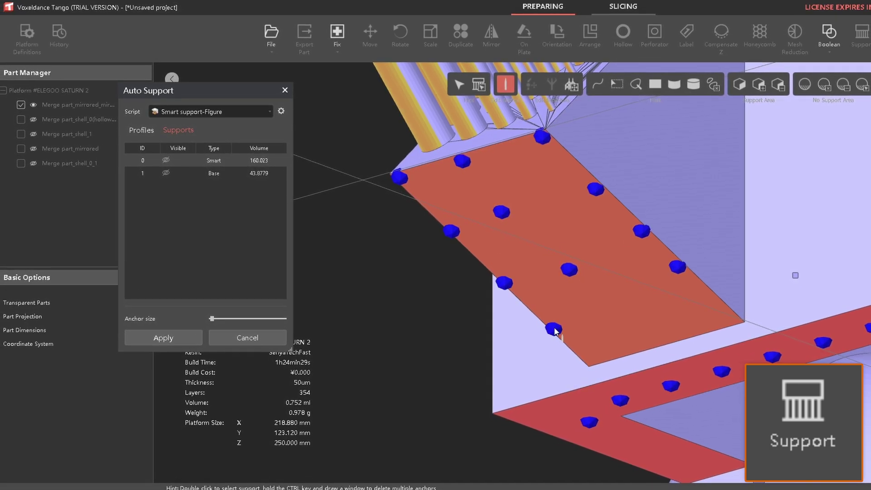
left_click(617, 312)
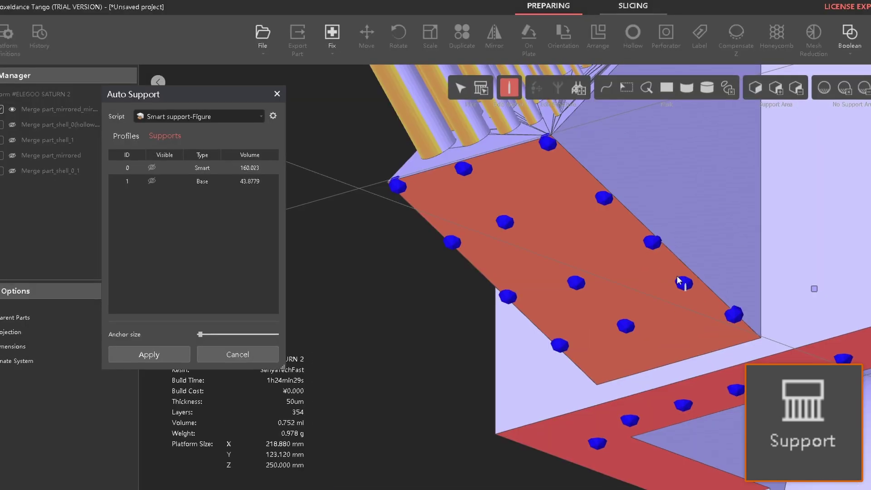
left_click_drag(676, 276, 689, 280)
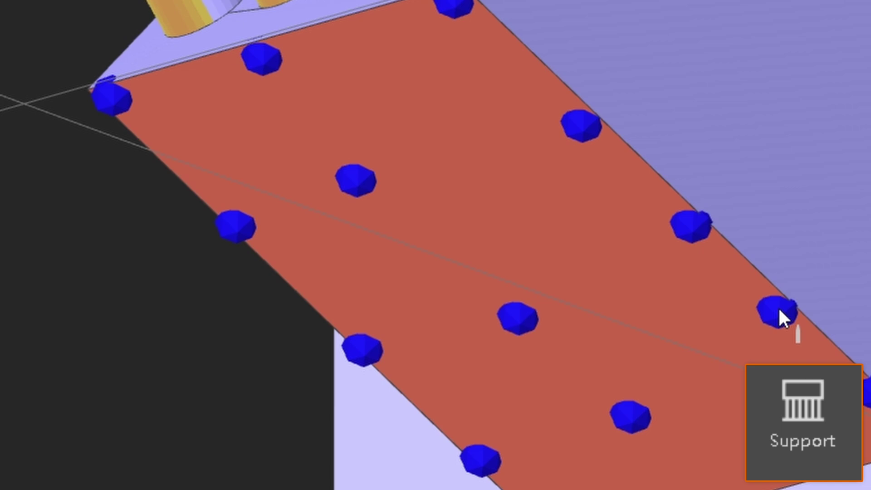
left_click(691, 295)
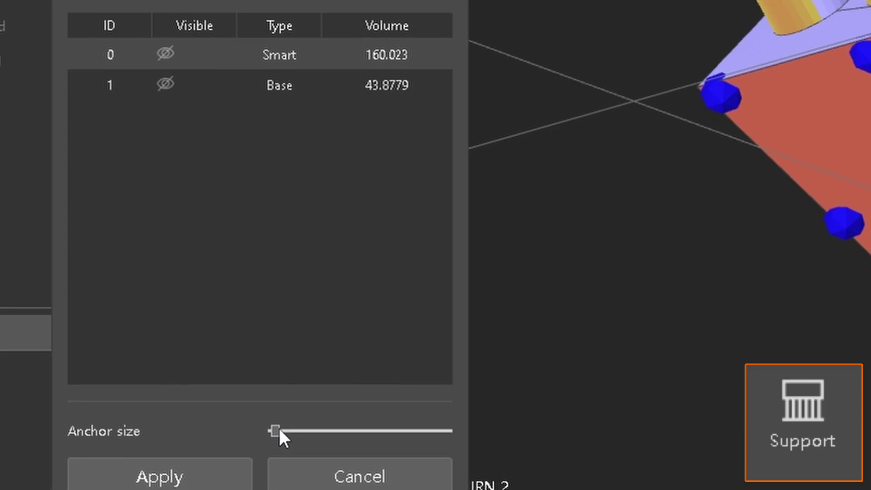
Step: Try out the anchor size slider and show the Smart supports again as the selected set
left_click_drag(278, 429, 207, 328)
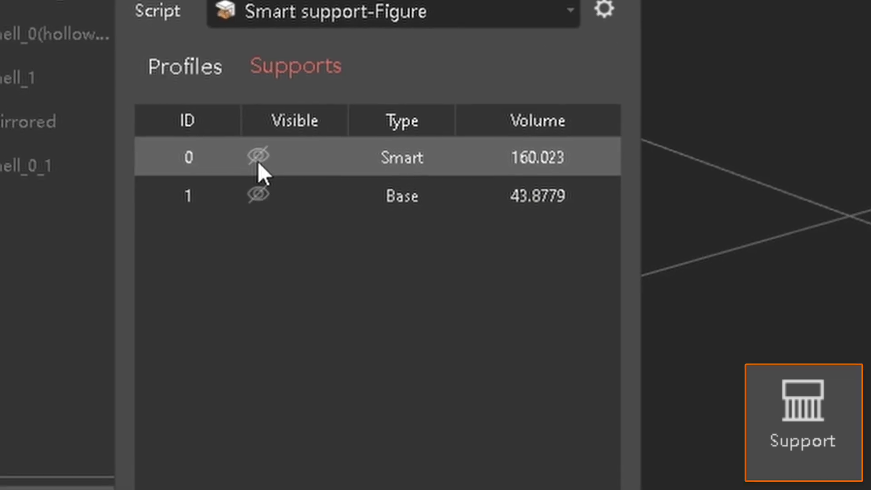
left_click(160, 163)
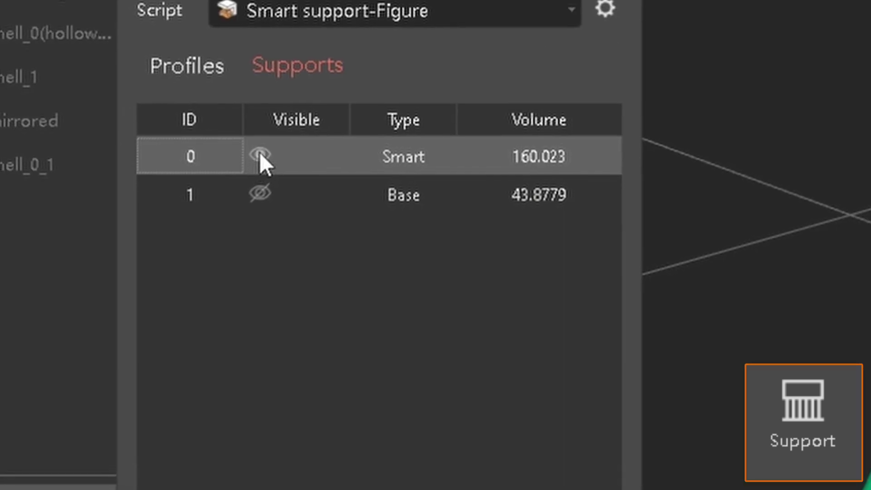
left_click(260, 155)
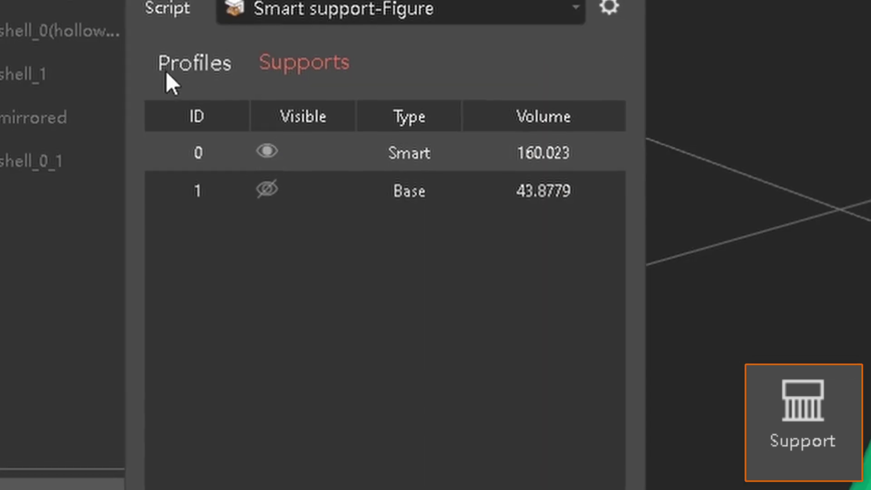
Step: Examine the critical angle, anchor distance and tip profile values of the selected Smart supports
left_click(202, 68)
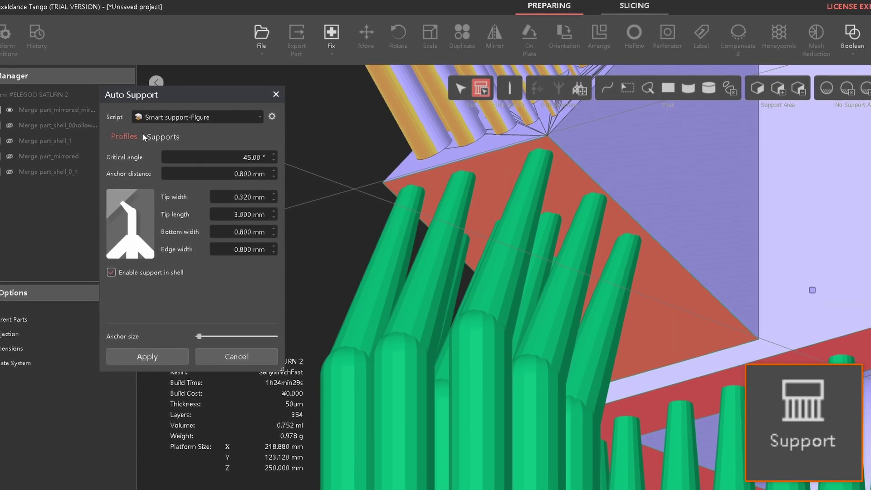
left_click(162, 137)
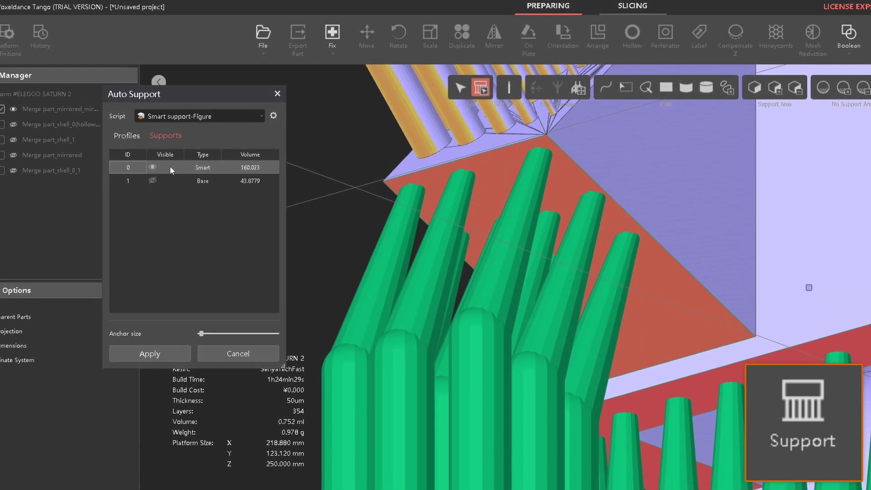
left_click(128, 135)
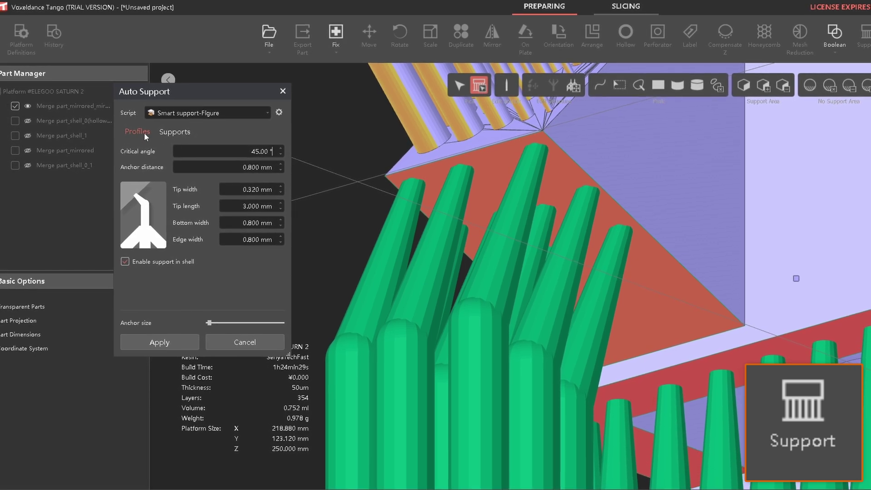
left_click(163, 133)
Step: Reselect the Smart supports for anchor editing and apply the edited anchors to rebuild the supports under the slanted face
left_click(162, 162)
left_click(164, 162)
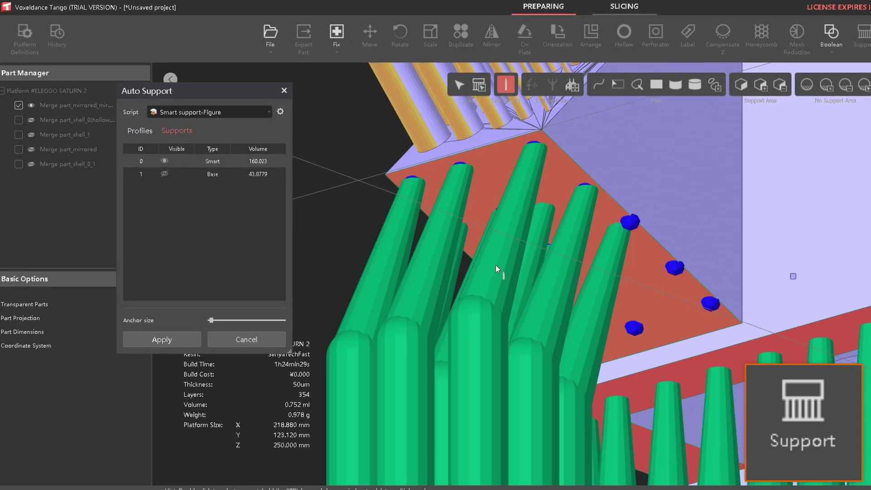
left_click(664, 230)
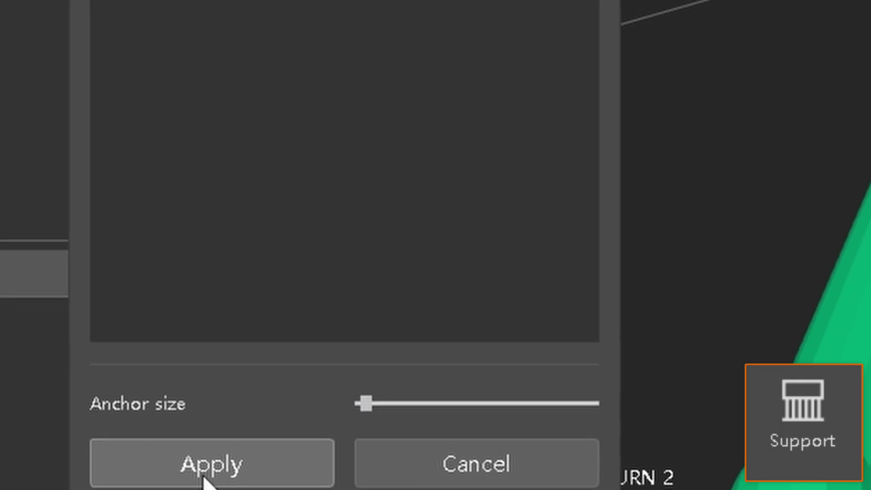
left_click(164, 337)
right_click_drag(621, 276, 556, 283)
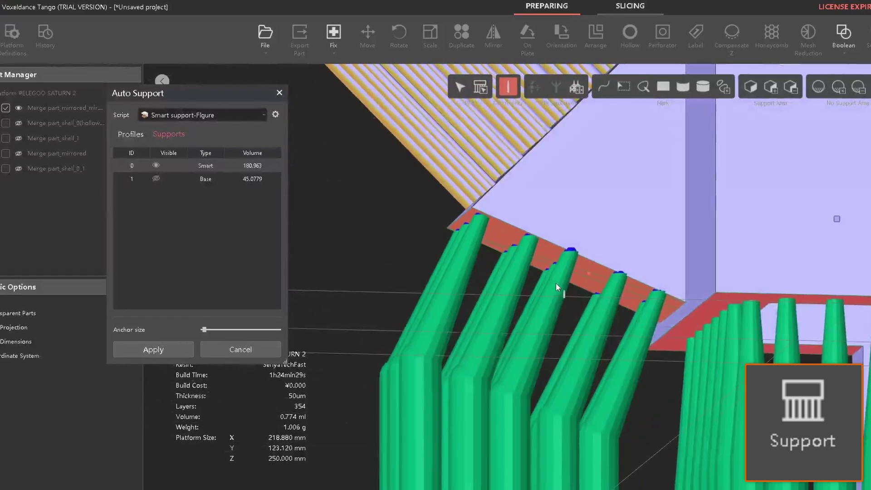
Step: Hide the Smart supports and place anchors at the outer and inner corner of the frame-shaped underside
left_click(155, 166)
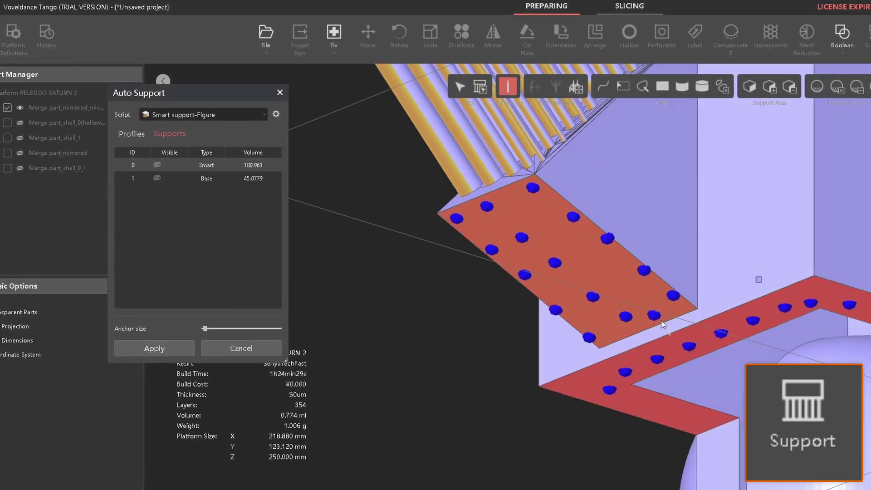
scroll(663, 323, "up", 3)
middle_click_drag(663, 324, 629, 263)
right_click_drag(638, 234, 629, 261)
scroll(653, 249, "up", 2)
middle_click_drag(653, 248, 628, 298)
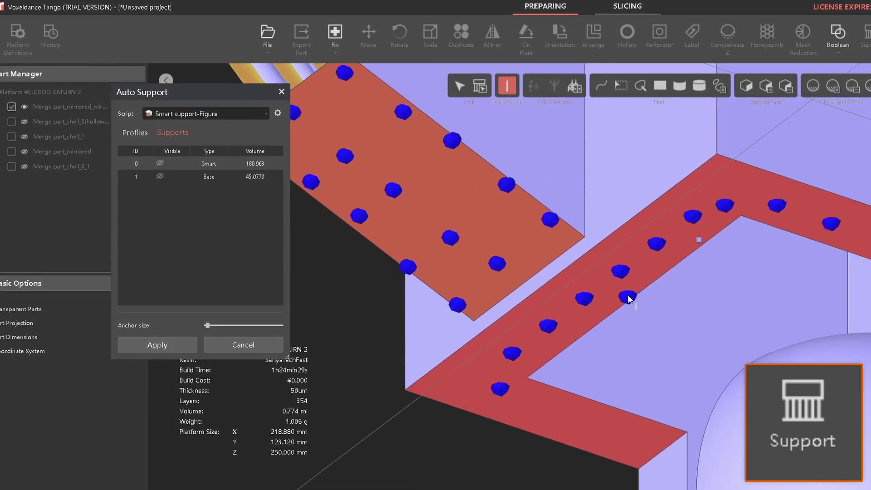
right_click_drag(628, 298, 608, 276)
left_click_drag(692, 166, 707, 176)
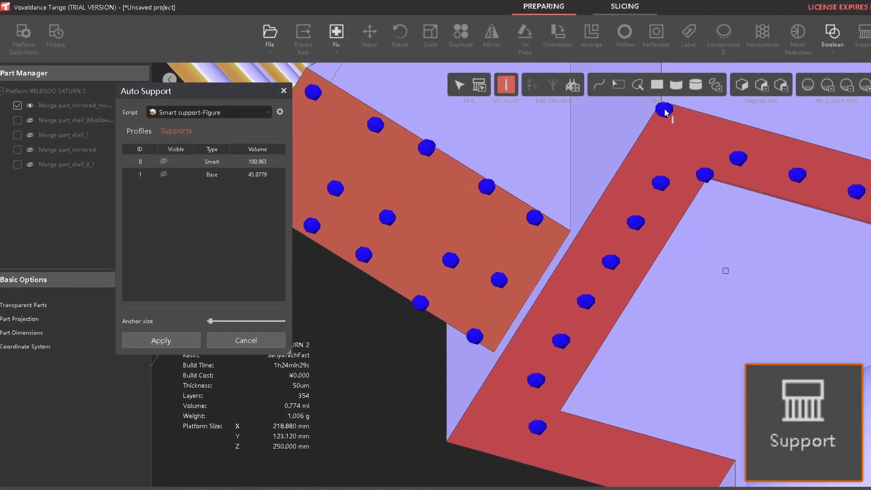
Step: Spread the anchors on the frame side beside the slanted face to its outer and inner edges
left_click(676, 171)
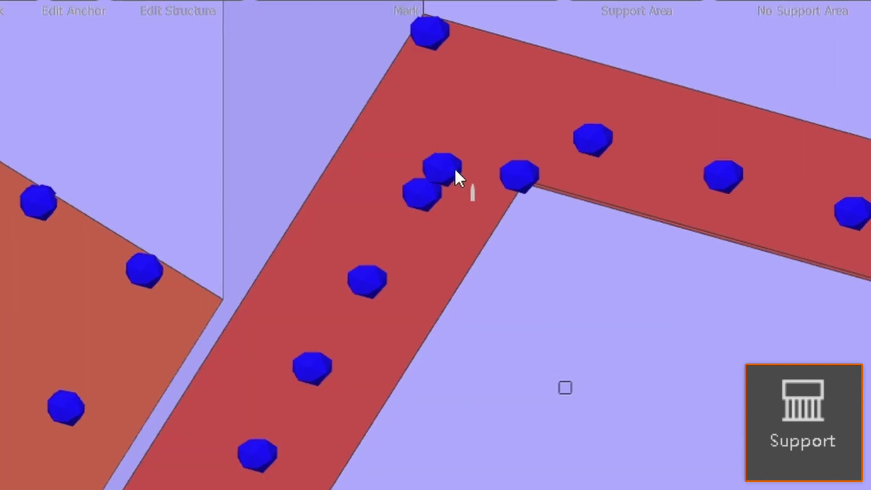
right_click_drag(679, 171, 727, 159)
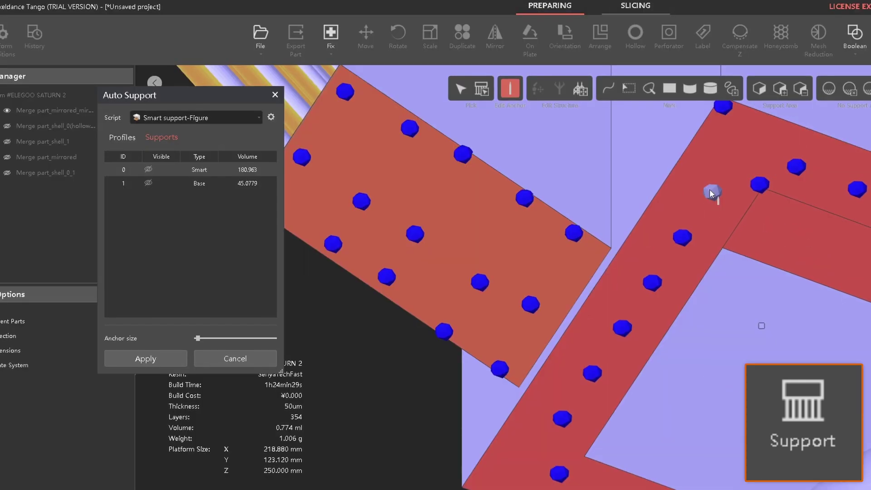
left_click_drag(493, 188, 423, 154)
left_click_drag(431, 284, 499, 307)
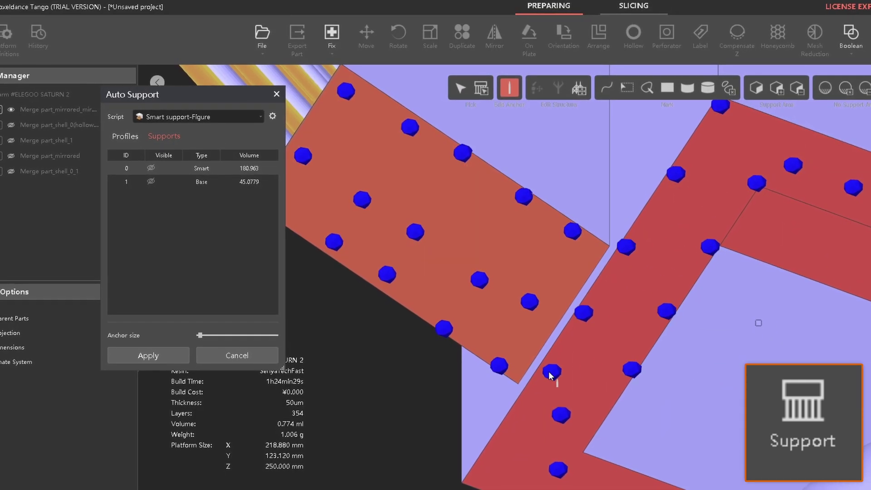
left_click_drag(552, 372, 536, 379)
Step: Move the anchors near the frame's next corner to its outer corner, inner corner and outer edge
middle_click_drag(537, 379, 632, 238)
middle_click_drag(752, 207, 753, 200)
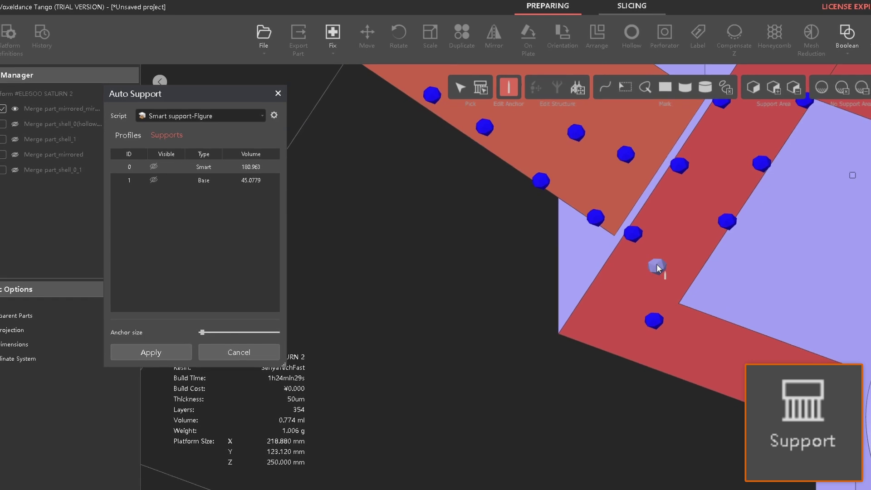
left_click_drag(657, 268, 565, 333)
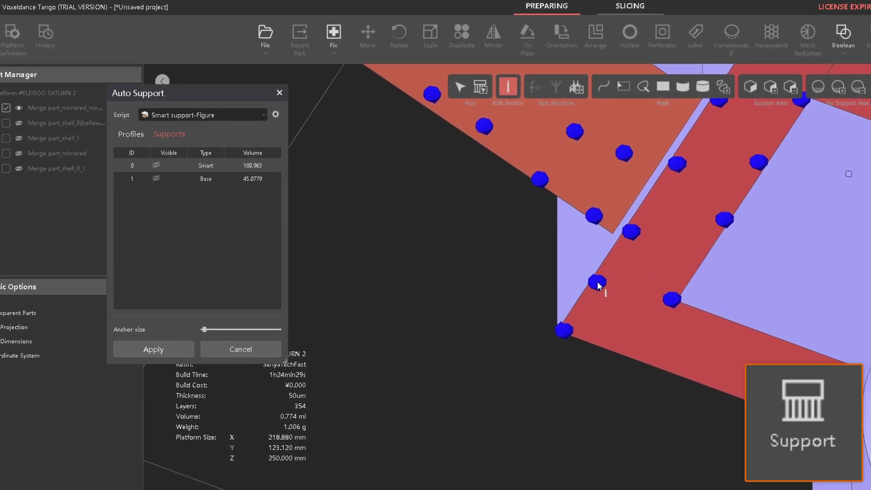
Step: Place anchors along the inner and outer edges of the frame's adjoining side and apply them to rebuild the Smart supports
middle_click_drag(692, 336, 565, 281)
left_click_drag(553, 278, 682, 309)
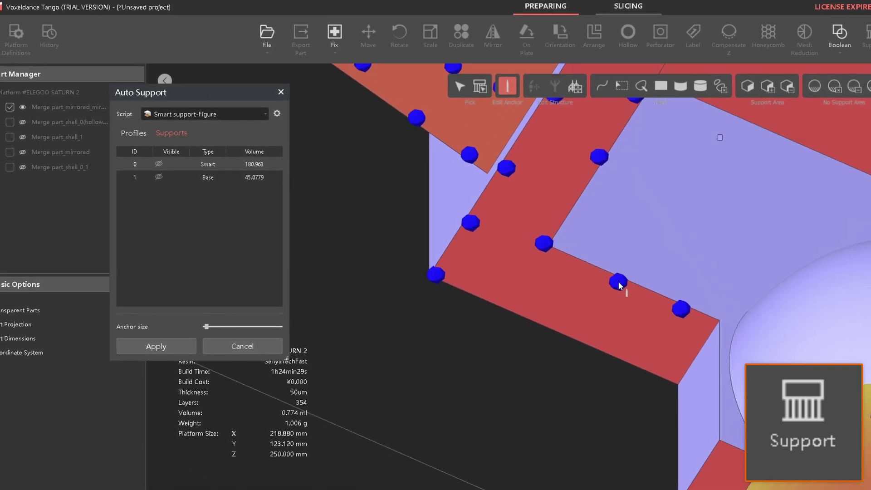
left_click(499, 300)
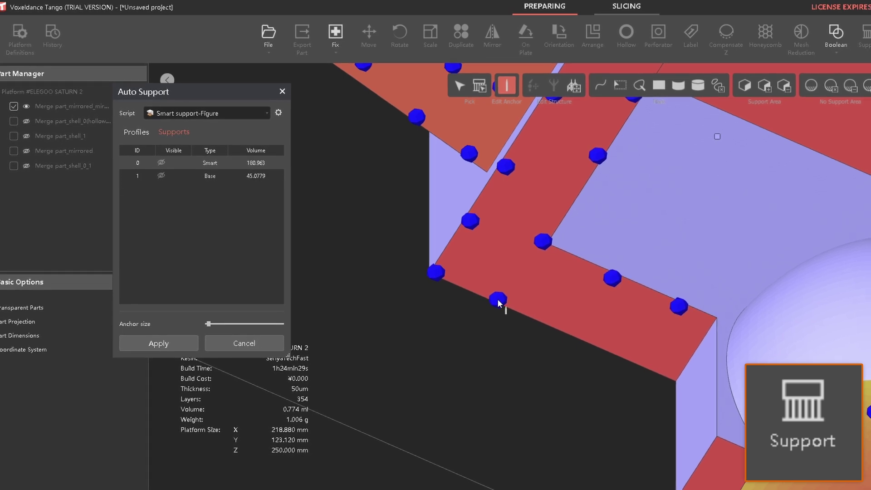
left_click(181, 341)
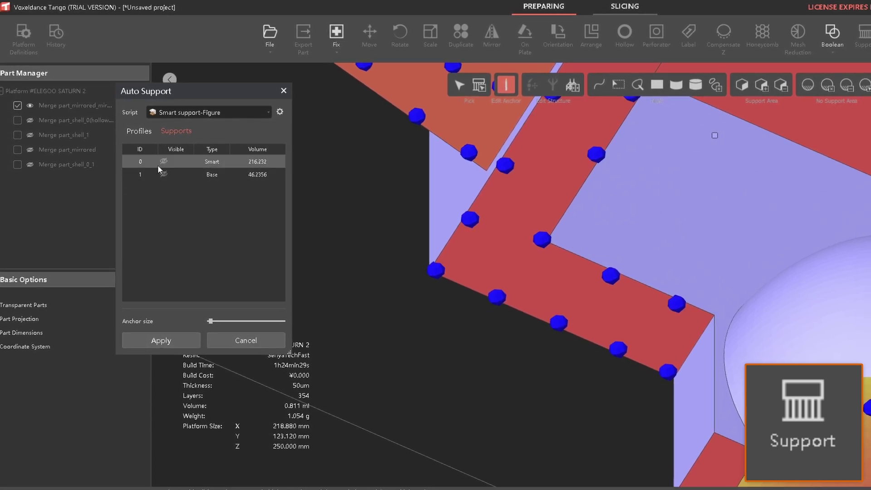
left_click(173, 161)
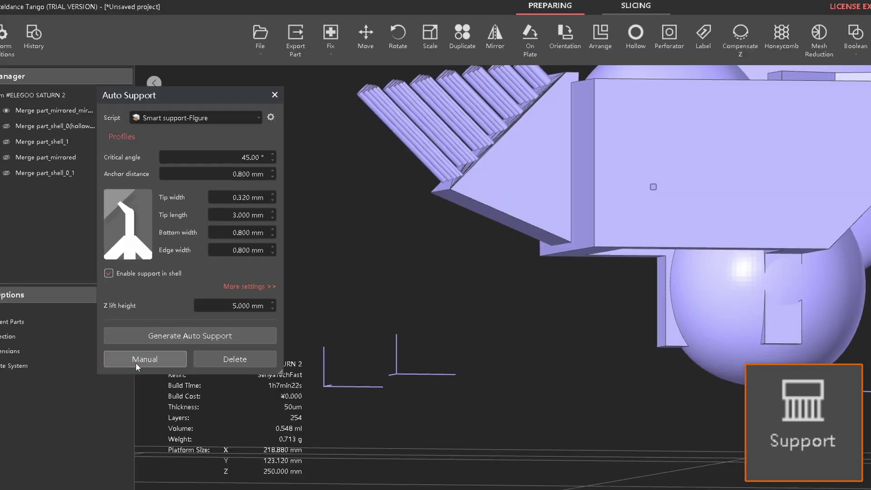
Step: Start manual support editing and mark the slanted face and the larger sloping overhang with Mark Plane
left_click(135, 363)
right_click_drag(511, 290, 584, 247)
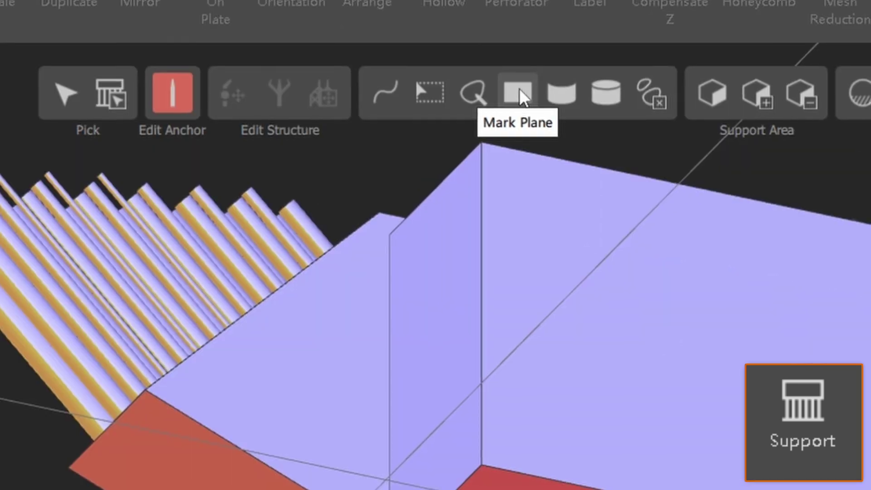
left_click(664, 87)
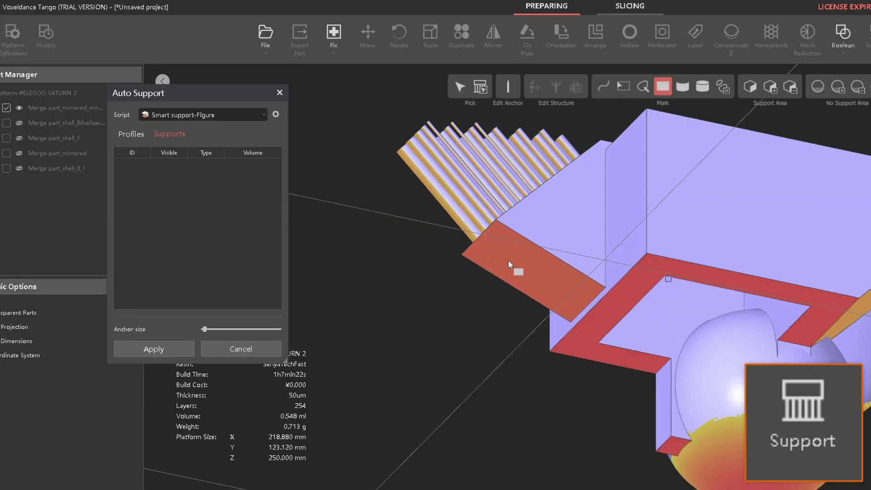
left_click(507, 263)
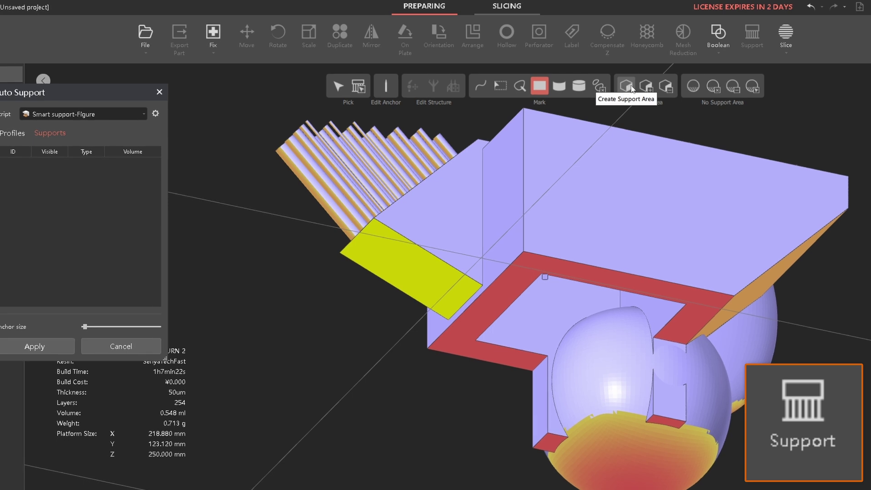
right_click_drag(484, 244, 617, 200)
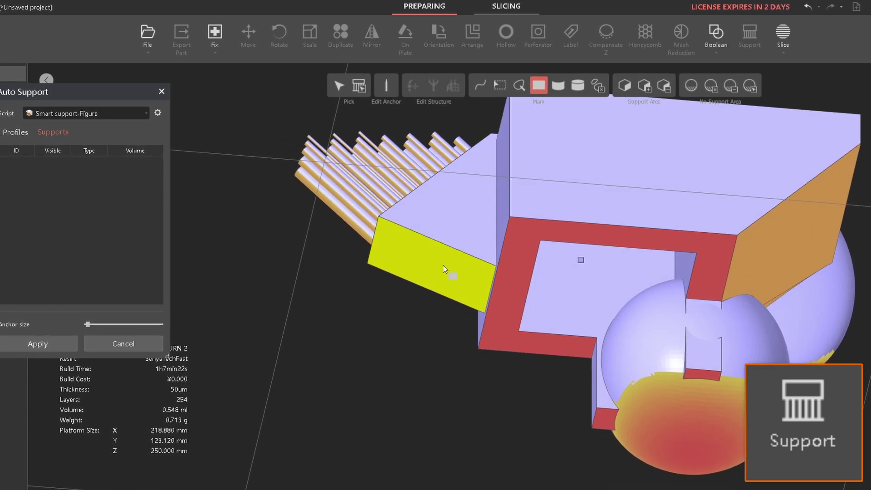
left_click(765, 238)
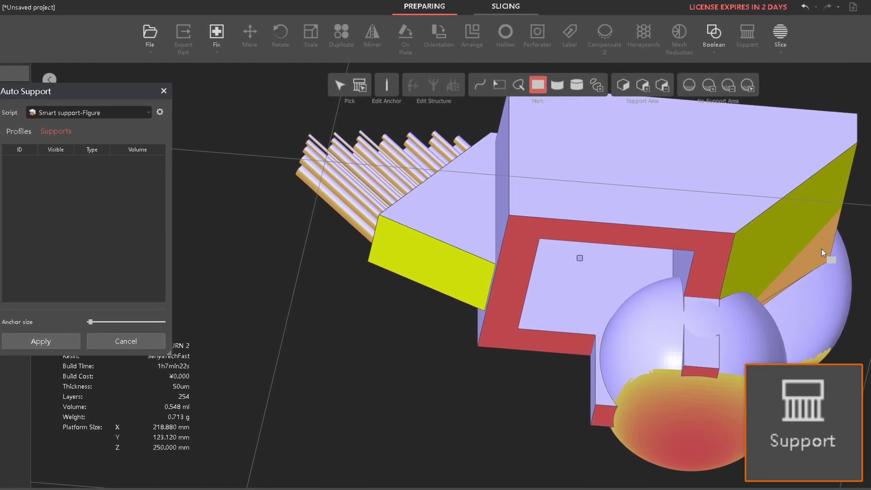
scroll(738, 232, "up", 3)
right_click_drag(858, 229, 773, 235)
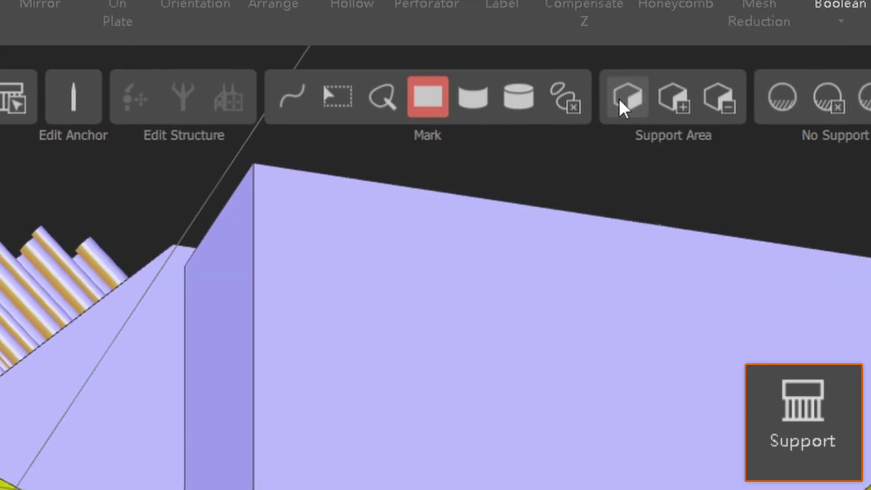
Step: Create a support area from the marked slanted faces and generate supports on it with the Tree support script
left_click(738, 87)
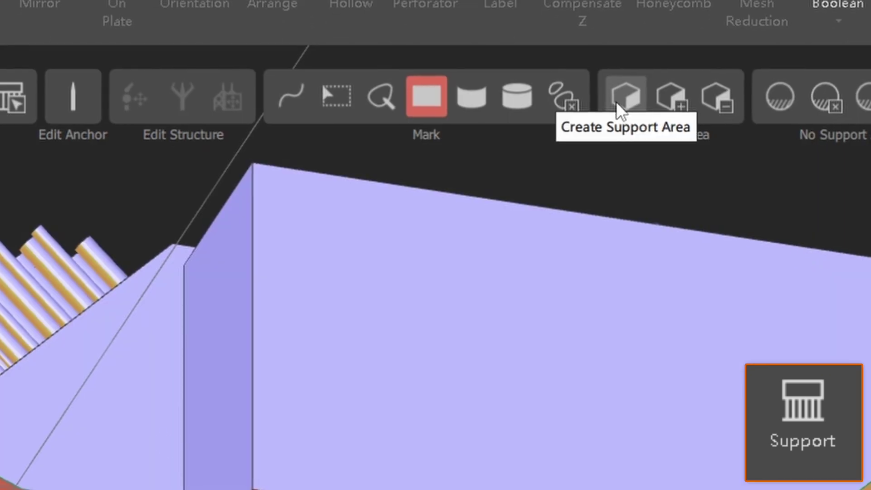
scroll(596, 207, "up", 2)
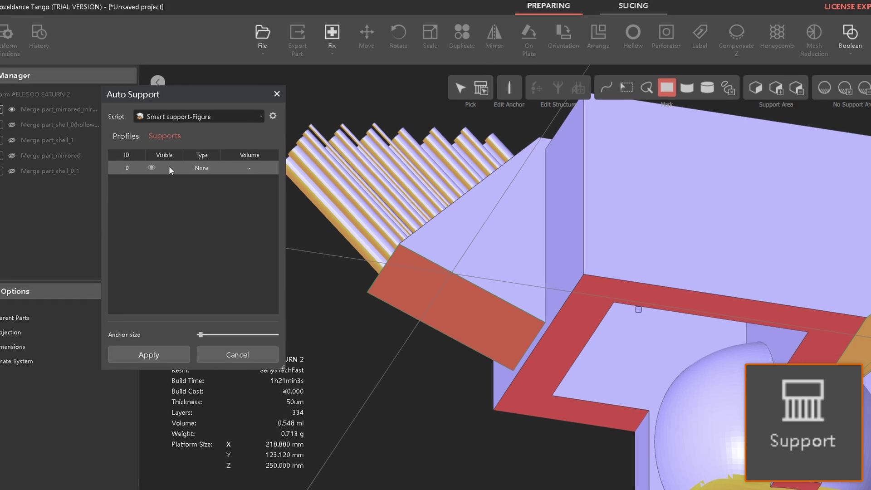
left_click(175, 118)
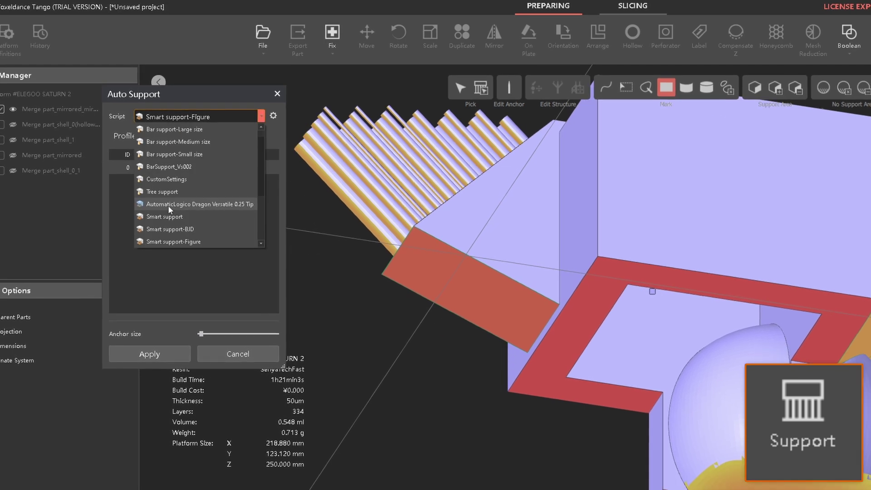
left_click(165, 191)
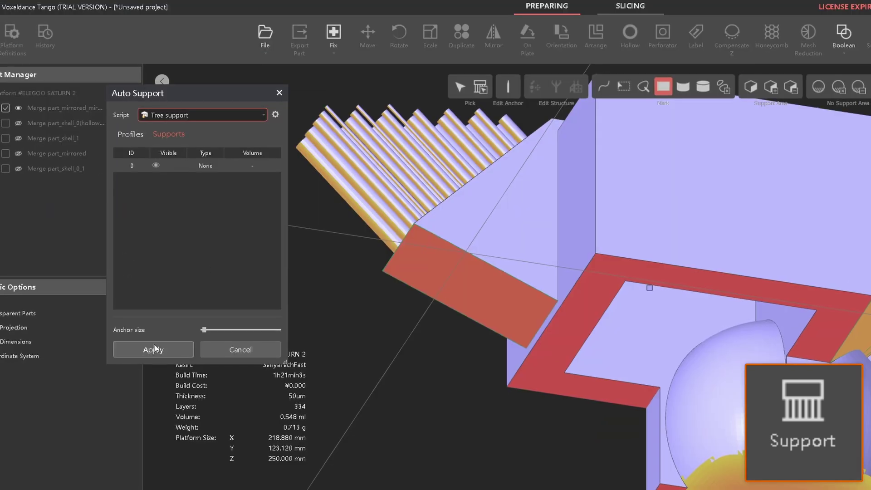
left_click(156, 348)
middle_click_drag(493, 325, 515, 272)
scroll(584, 269, "down", 4)
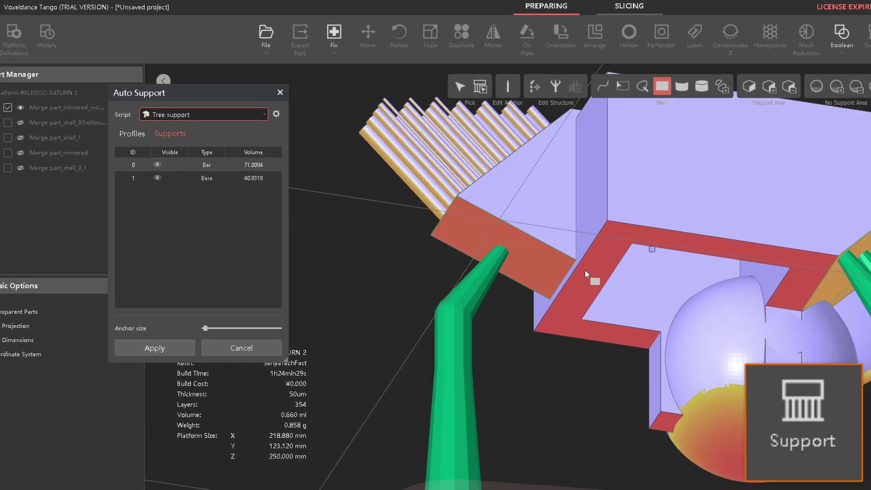
right_click_drag(566, 263, 572, 293)
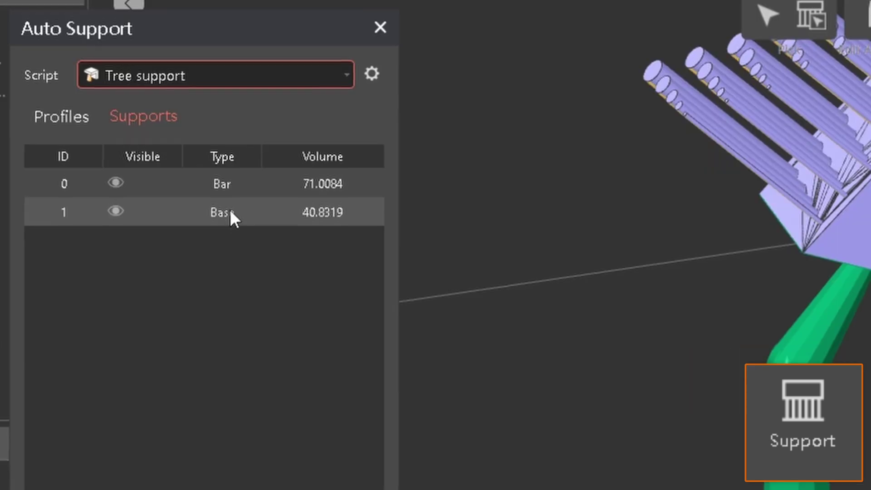
Step: Set the bottom width in the Tree support profile to 0.300 mm
left_click(214, 176)
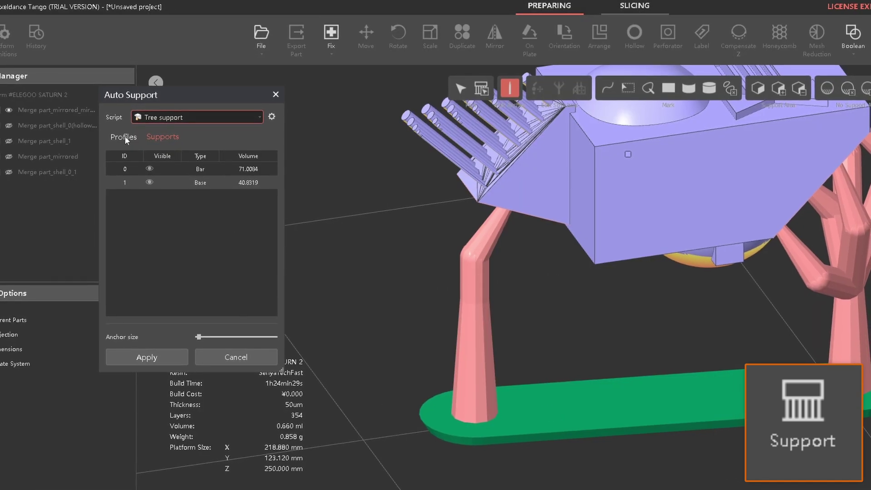
left_click(63, 116)
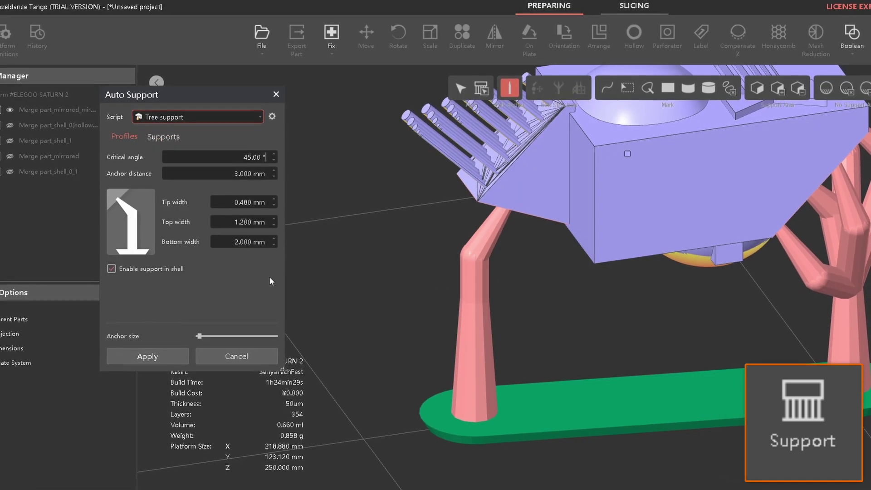
left_click(243, 241)
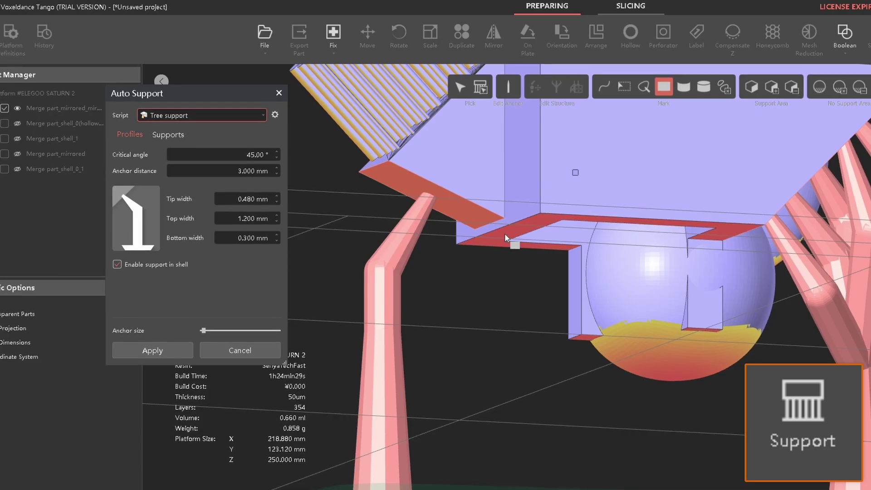
Step: Hide the Base support and create a support area from the frame's underside and the small sphere's lower overhang
right_click_drag(722, 236, 688, 231)
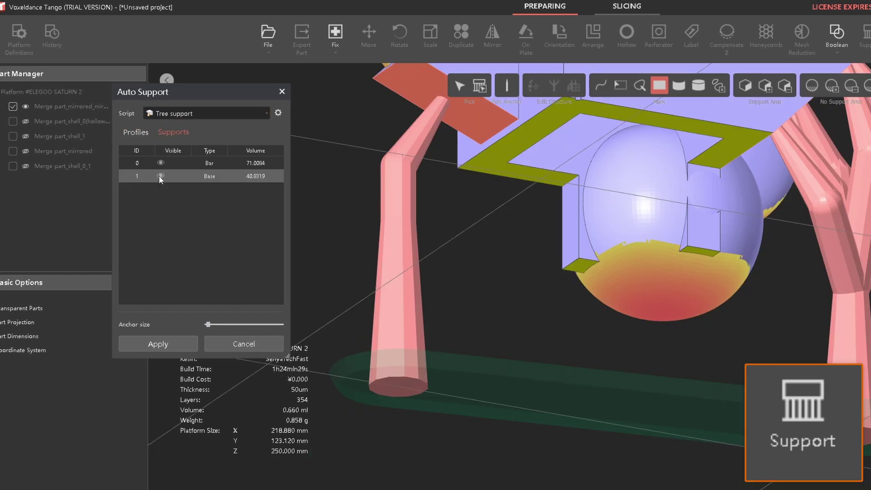
scroll(768, 305, "up", 3)
right_click_drag(768, 306, 772, 285)
scroll(744, 309, "down", 4)
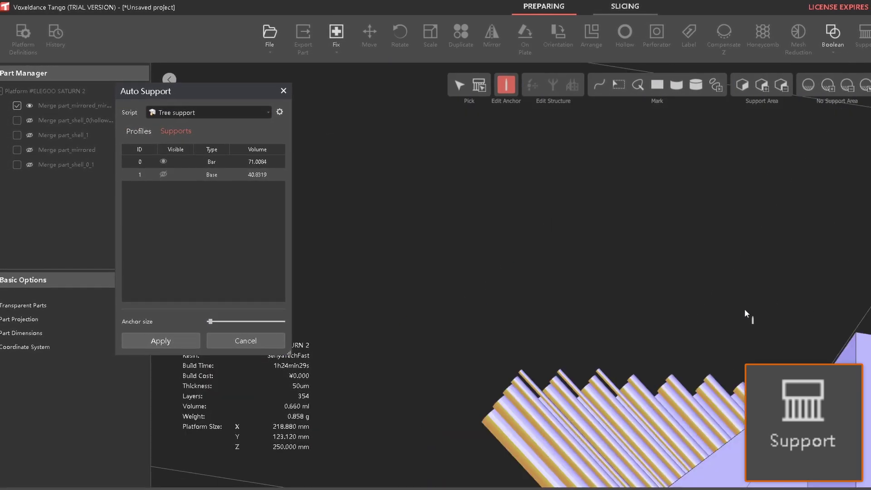
middle_click_drag(745, 309, 680, 216)
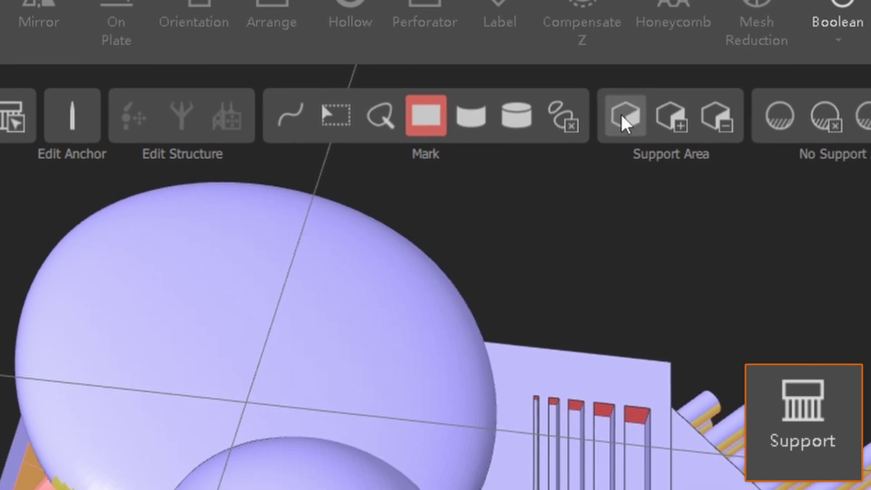
left_click(737, 85)
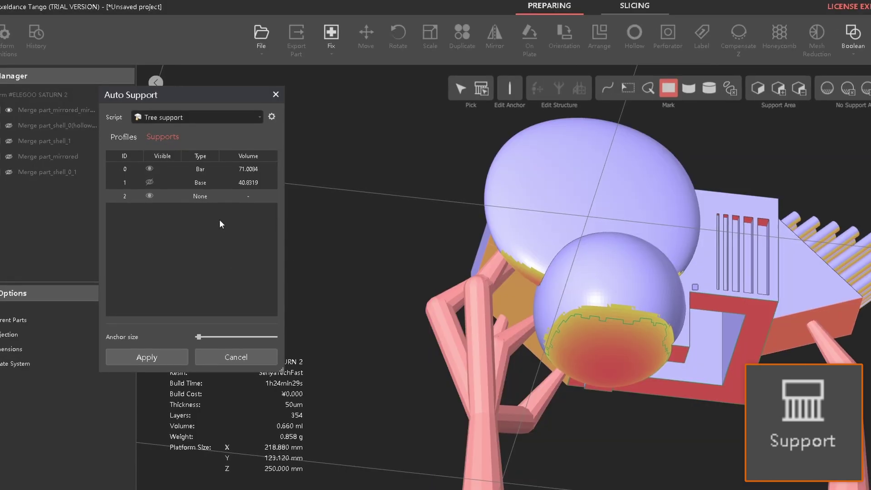
Step: Generate supports on the new support area with the Smart support-Figure script
left_click(200, 117)
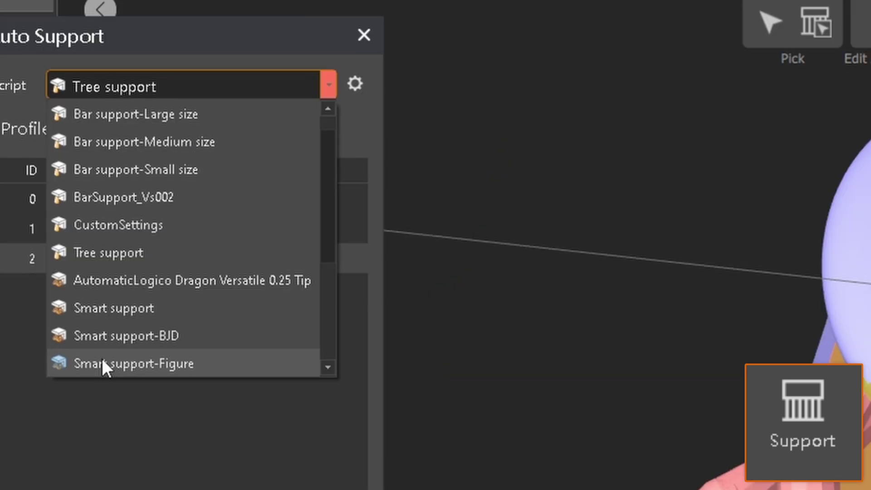
left_click(110, 365)
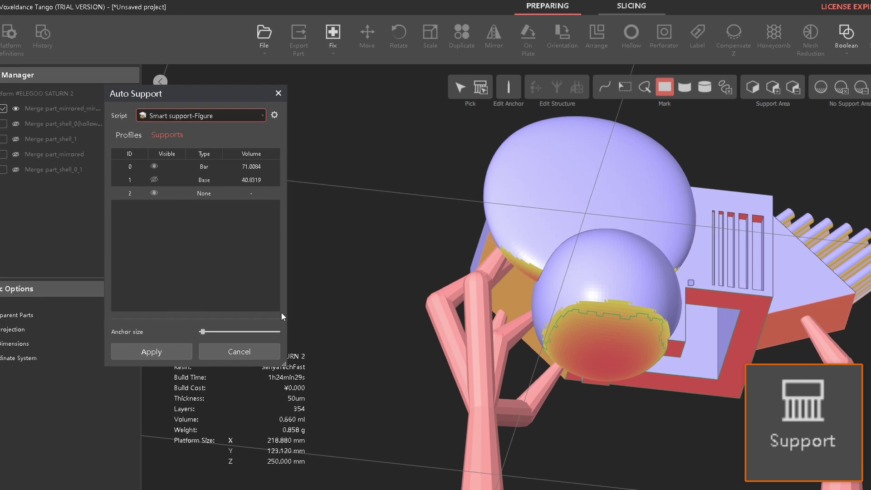
left_click(152, 351)
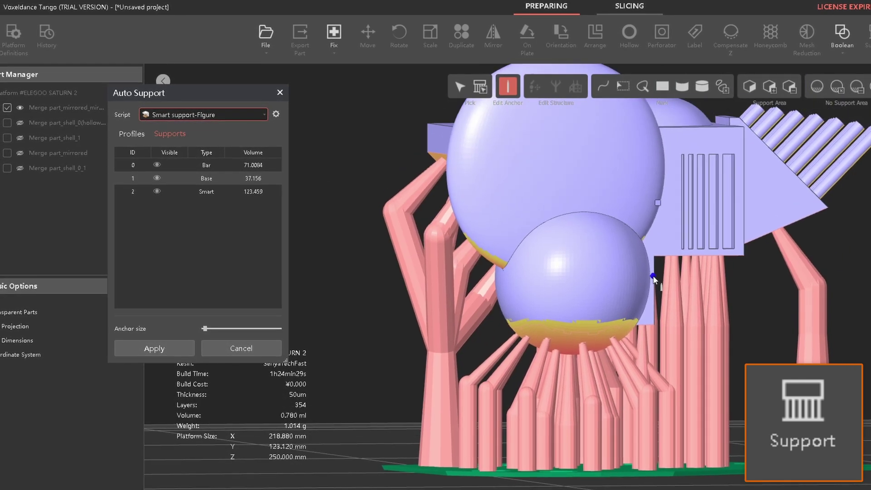
Step: Try marking part of the large ellipsoid's narrow overhang strip above the small sphere with a rectangular selection
right_click_drag(653, 279, 627, 292)
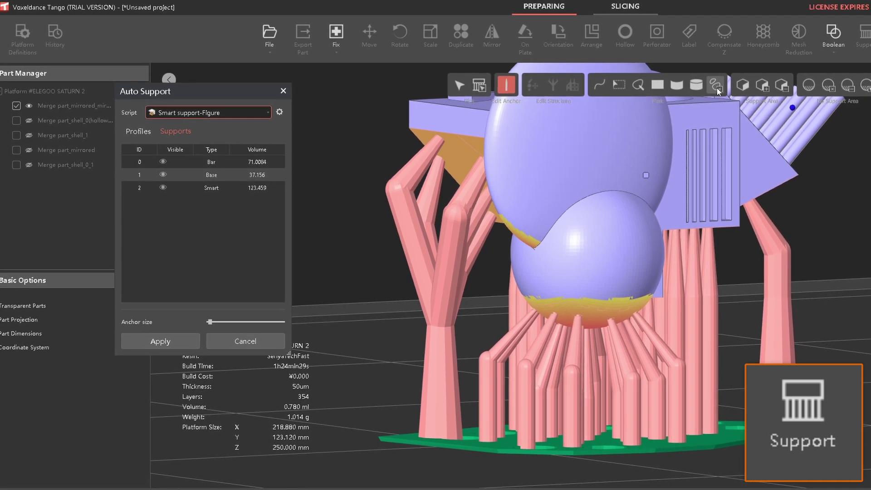
scroll(505, 260, "up", 3)
right_click_drag(521, 291, 514, 252)
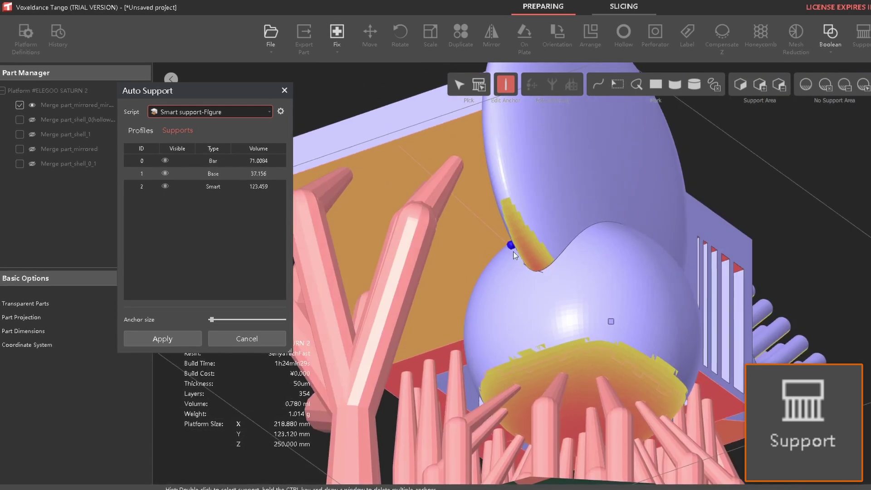
left_click_drag(447, 362, 457, 438)
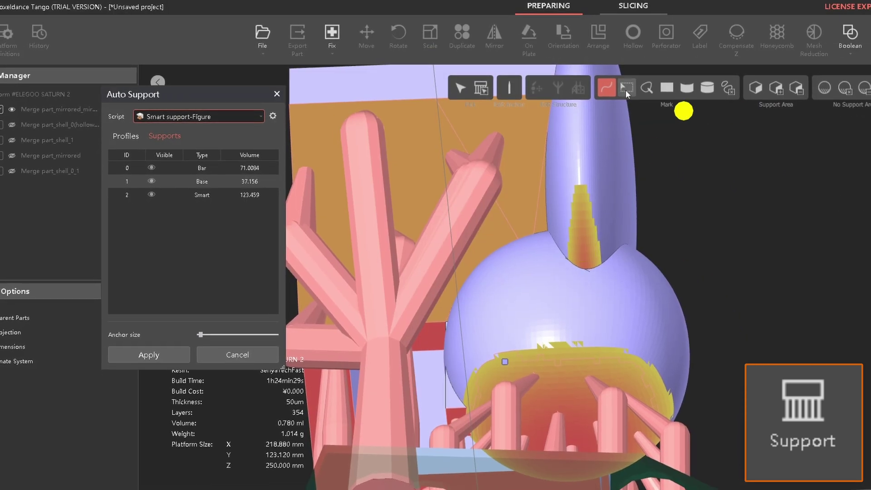
left_click(626, 88)
left_click_drag(575, 222, 596, 258)
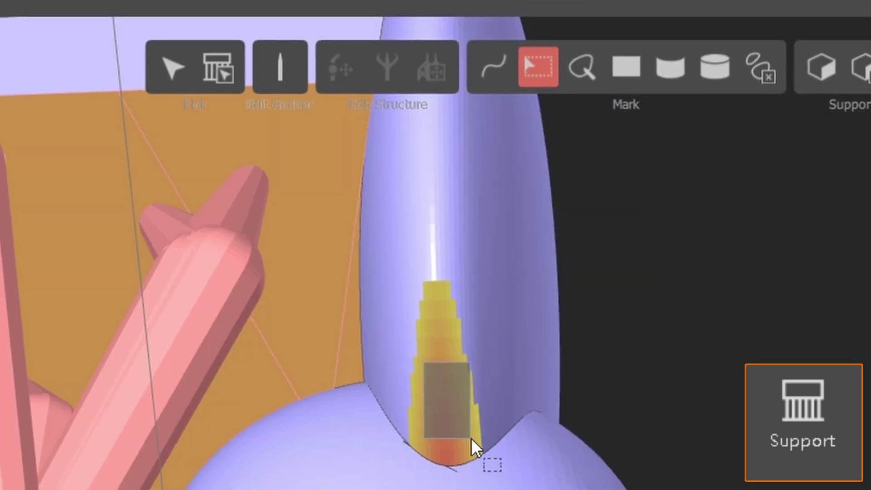
left_click_drag(470, 439, 472, 440)
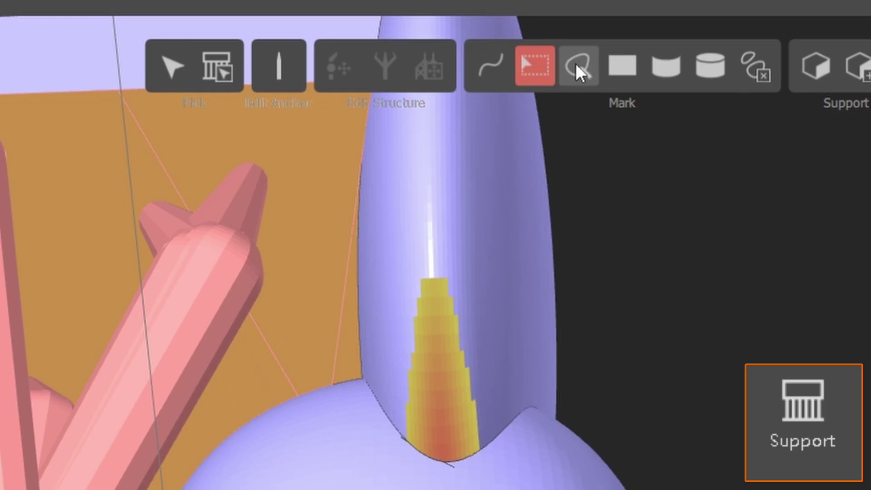
Step: Mark the ellipsoid's narrow overhang strip using the lasso and brush marking tools
left_click(643, 86)
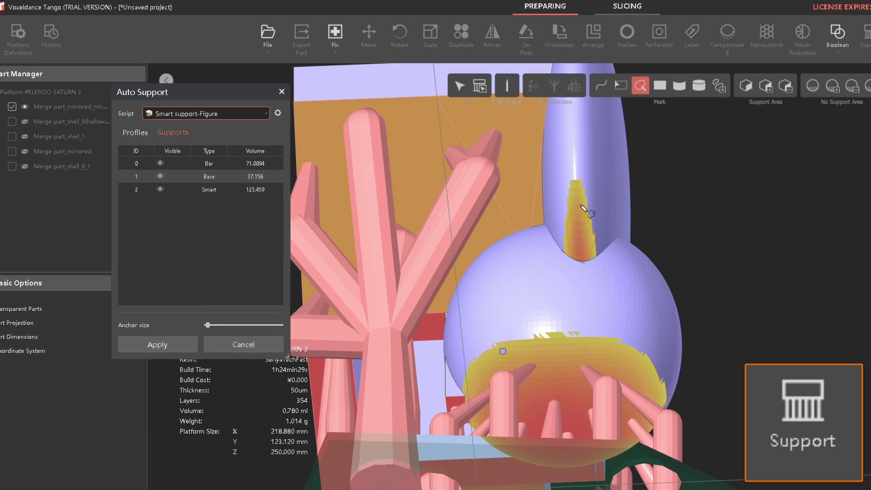
left_click_drag(575, 208, 576, 209)
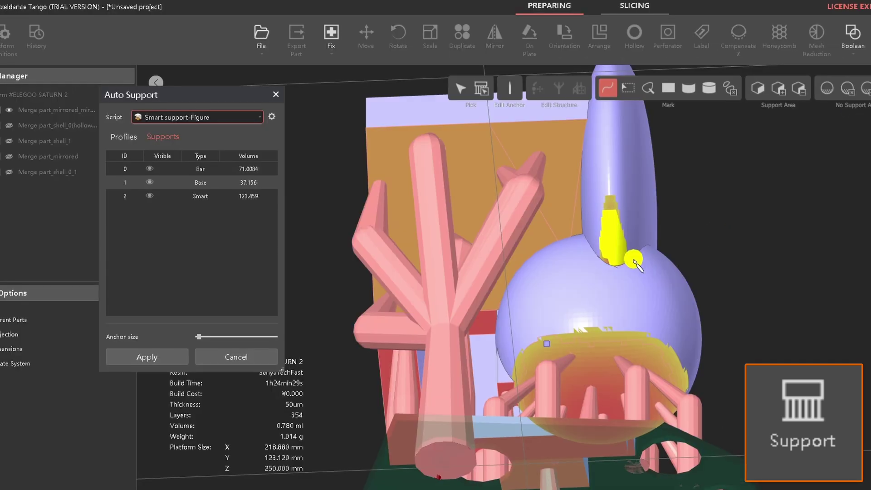
right_click_drag(679, 355, 590, 279)
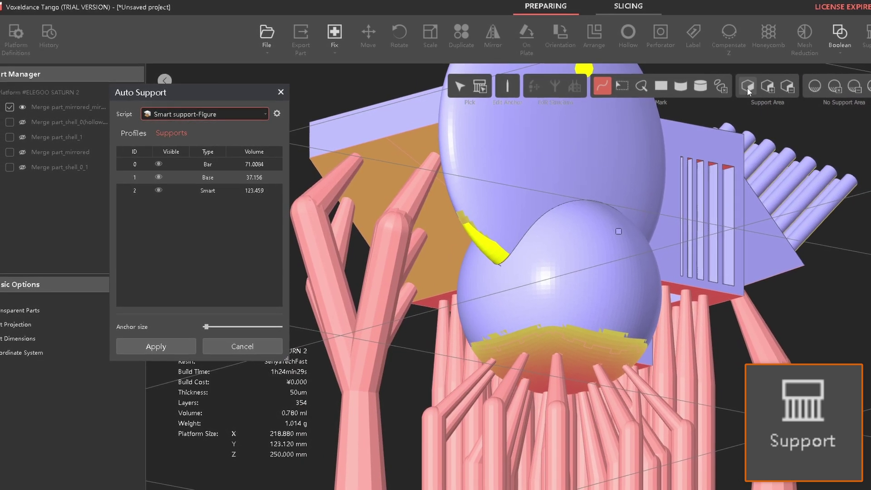
Step: Mark the small sphere with the curved-surface marking tool and the whole part with the shell marking tool
left_click(572, 348)
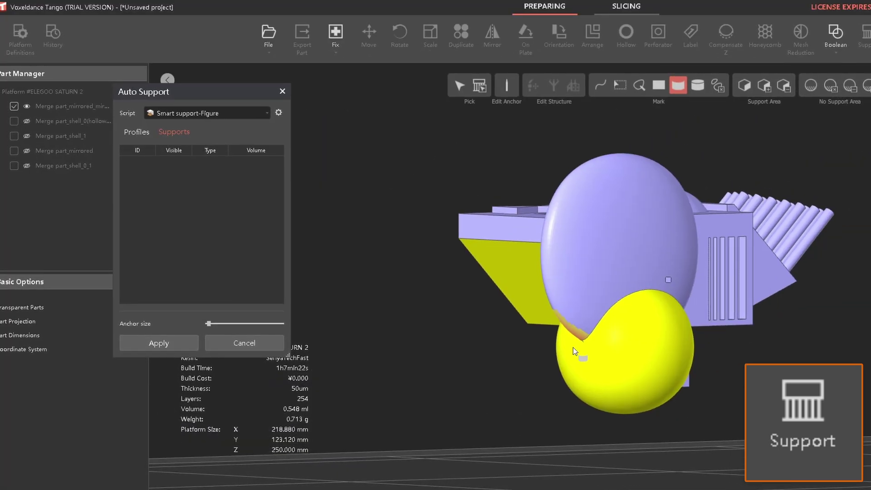
right_click_drag(572, 348, 562, 349)
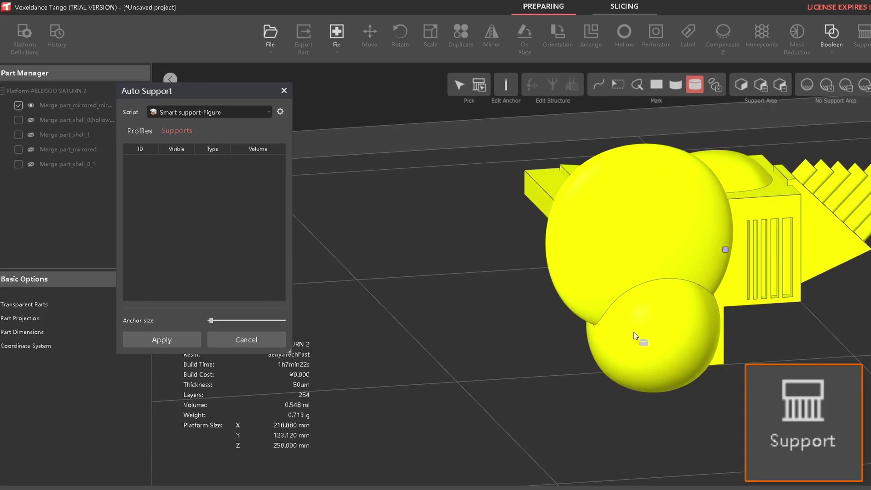
right_click_drag(632, 331, 621, 286)
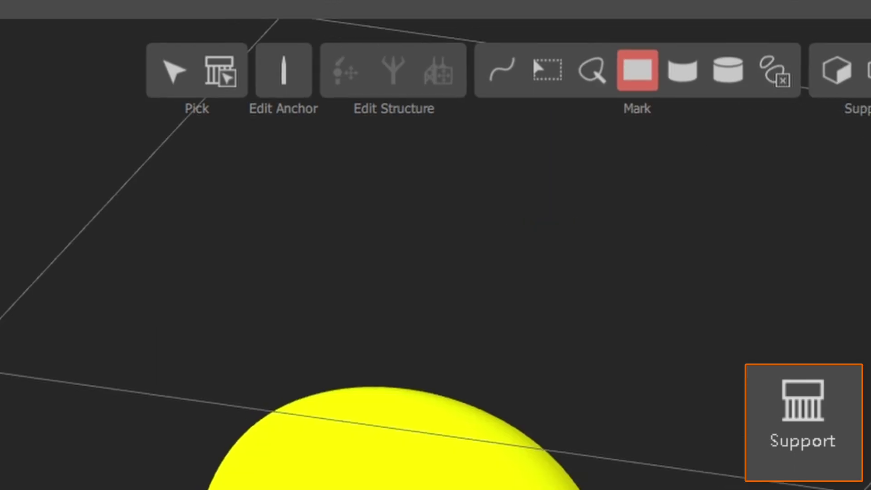
Step: Unmark patches on the front of the small sphere with the plane marking tool
middle_click_drag(542, 406, 572, 346)
left_click(563, 344)
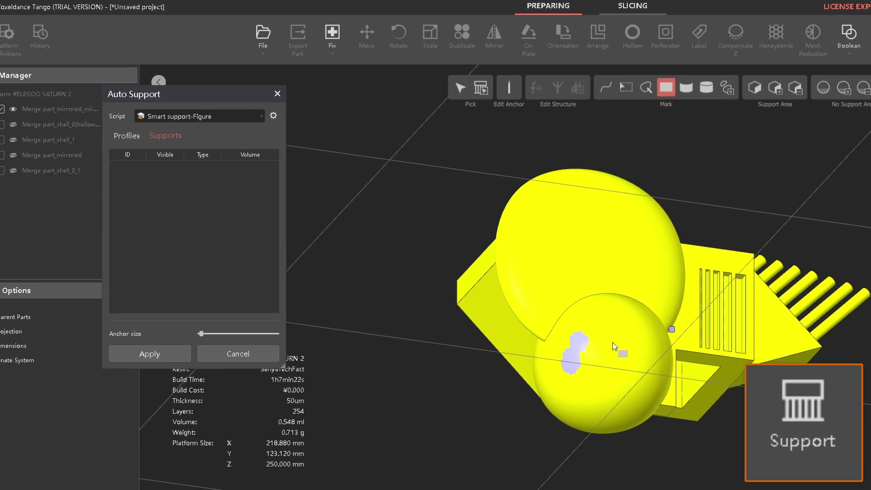
left_click(775, 89)
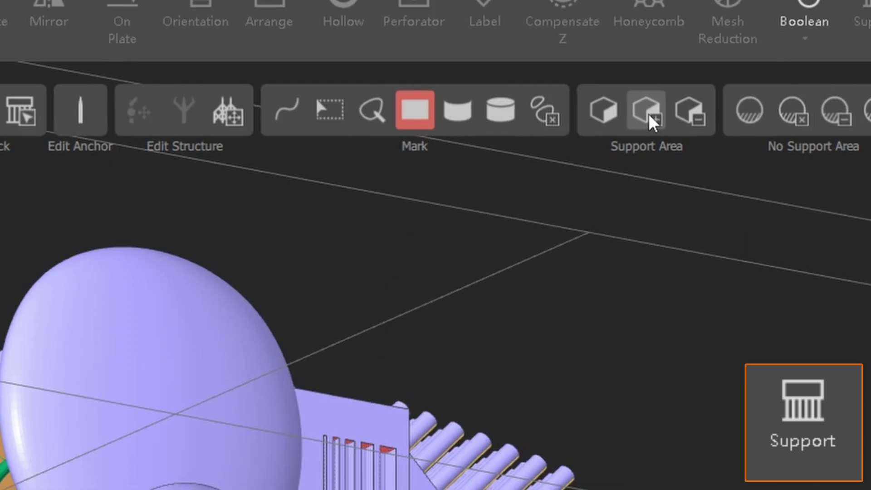
Step: Mark the sides of the slanted cylinders with curved-surface marking and turn them into a no-support area
right_click_drag(587, 404, 622, 320)
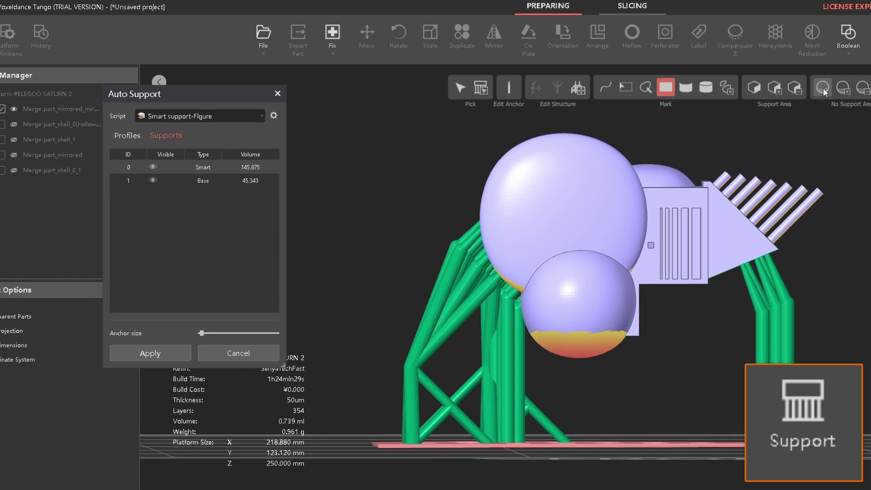
middle_click_drag(785, 232, 682, 282)
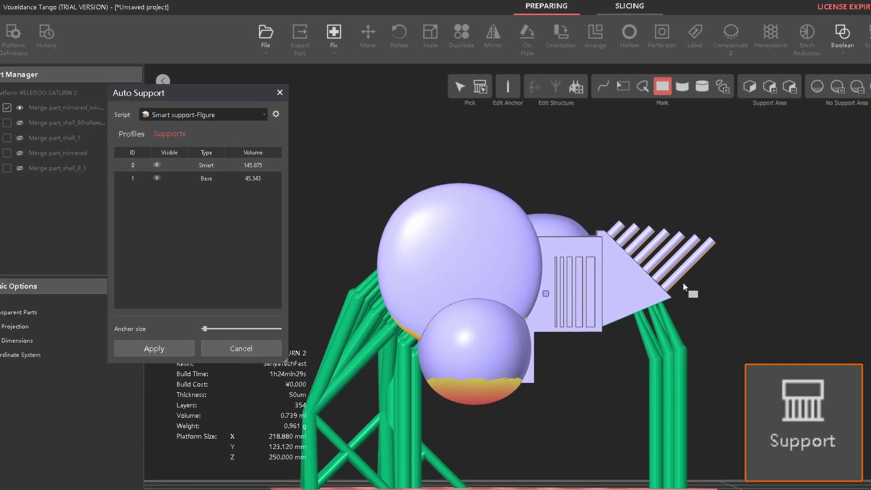
right_click_drag(682, 282, 690, 266)
scroll(690, 266, "up", 3)
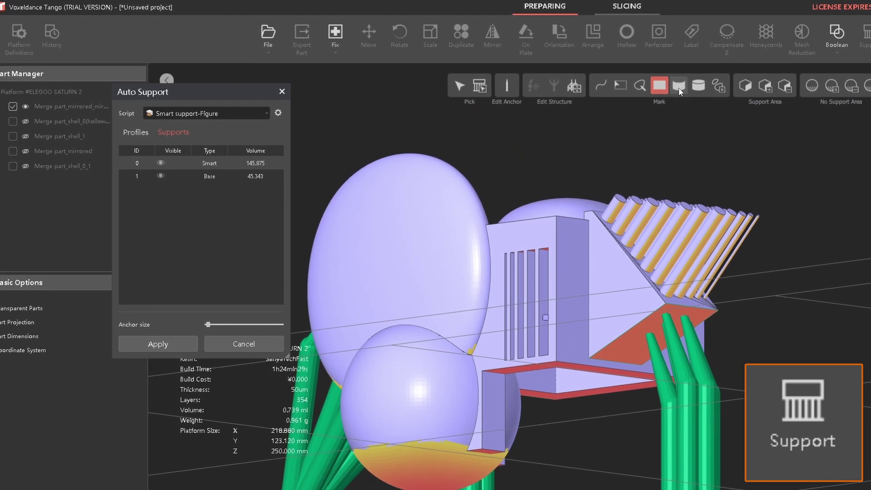
left_click(679, 86)
left_click(686, 267)
left_click(699, 267)
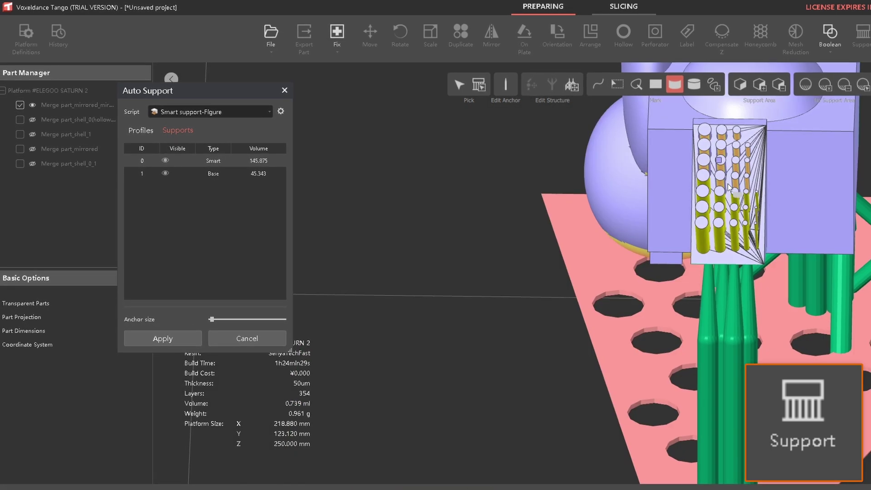
left_click(722, 186)
left_click(738, 186)
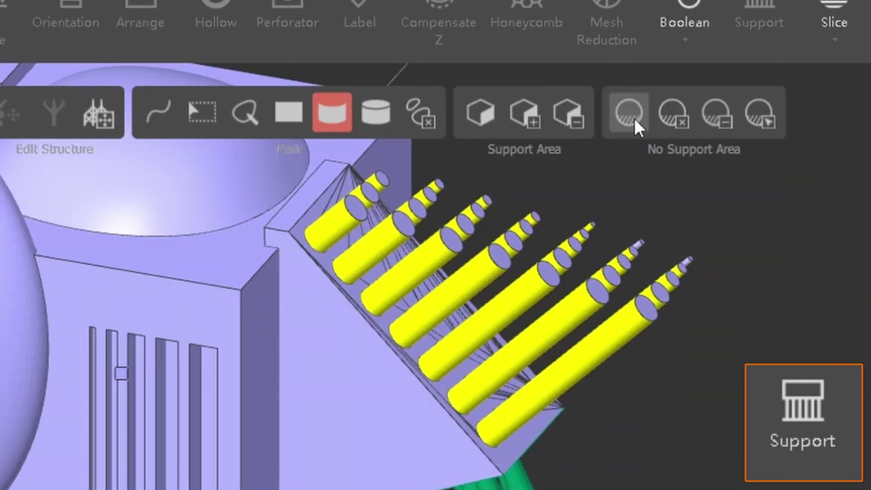
left_click(815, 86)
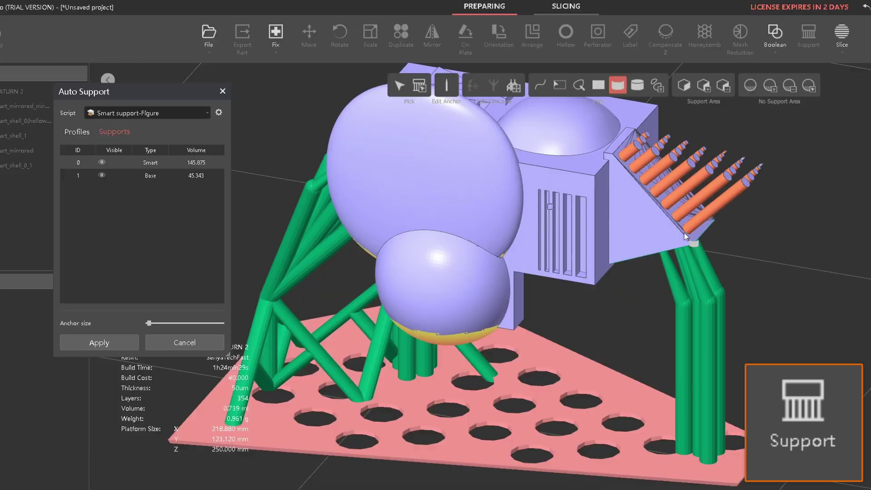
Step: Mark individual cylinders at the outer end of the array and remove them from the no-support area
right_click_drag(684, 232, 680, 267)
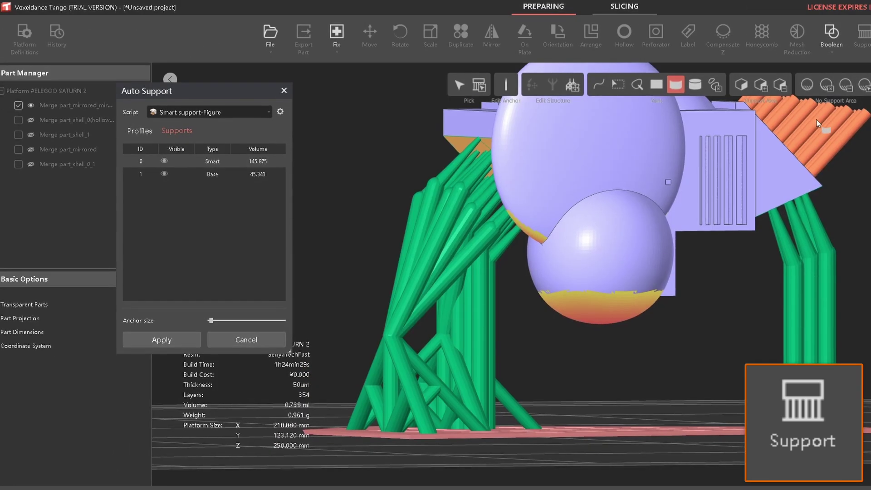
middle_click_drag(848, 170, 810, 226)
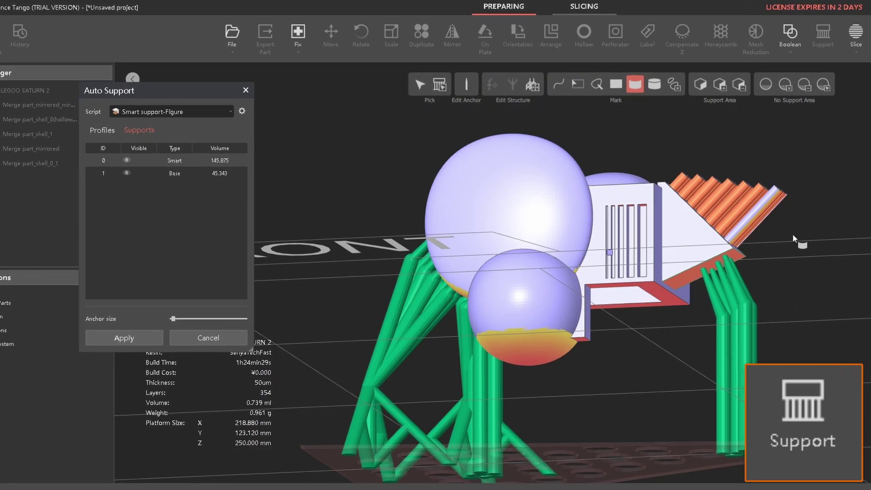
right_click_drag(796, 238, 712, 241)
left_click(653, 445)
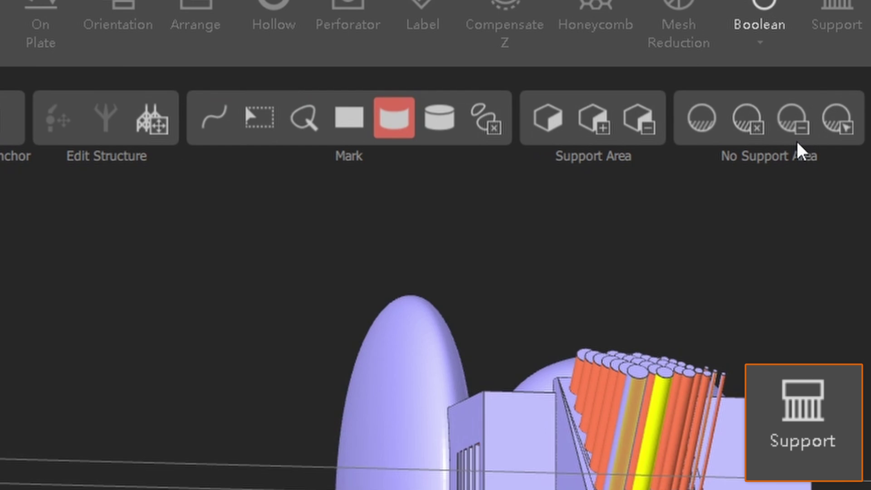
left_click(793, 127)
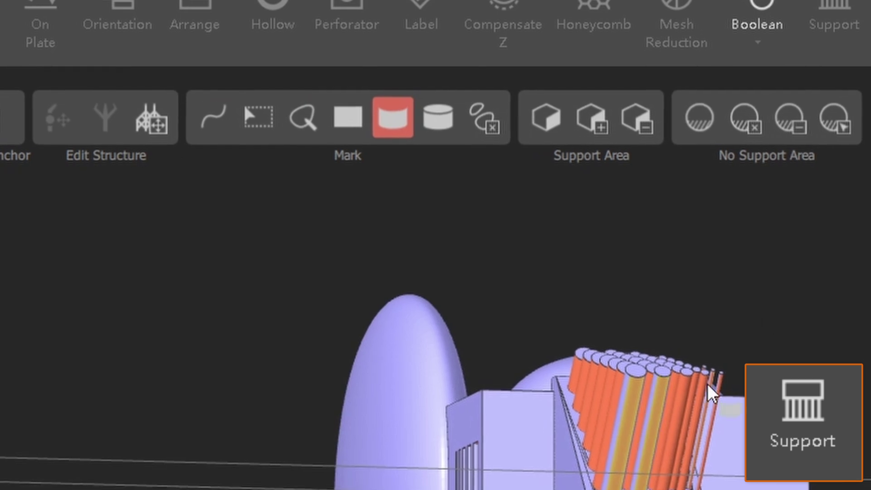
Step: Edit the Smart support structure by moving the contact point of the support nearest the slanted underside's lower edge
left_click(576, 92)
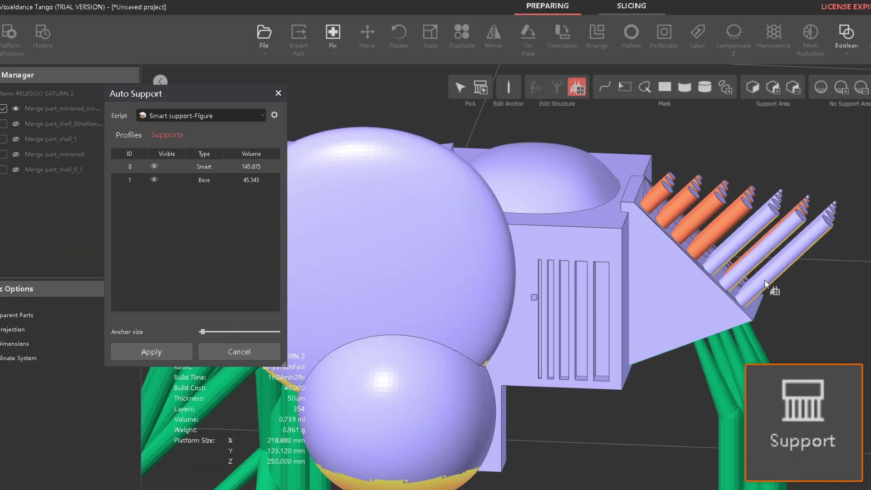
right_click_drag(766, 284, 606, 251)
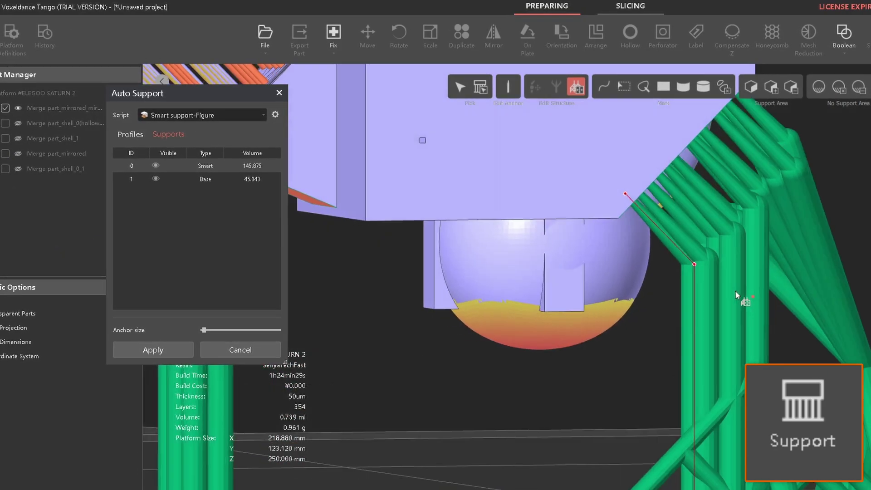
right_click_drag(735, 291, 731, 289)
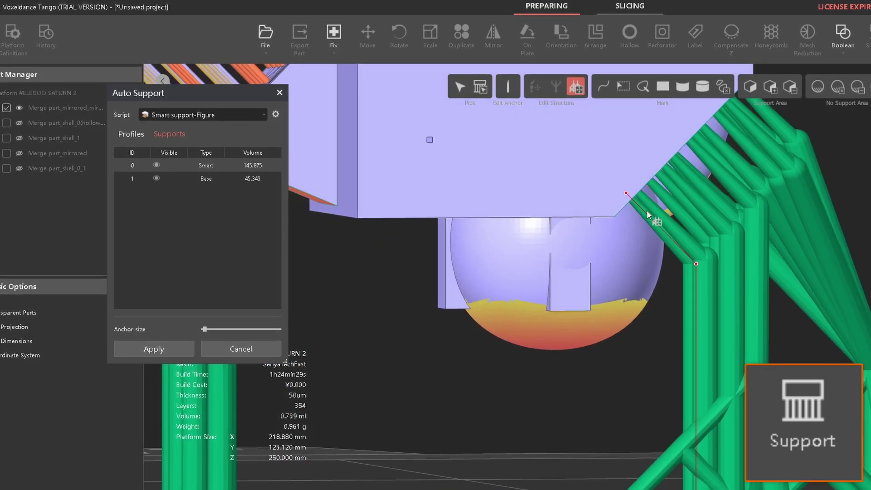
right_click_drag(630, 202, 633, 192)
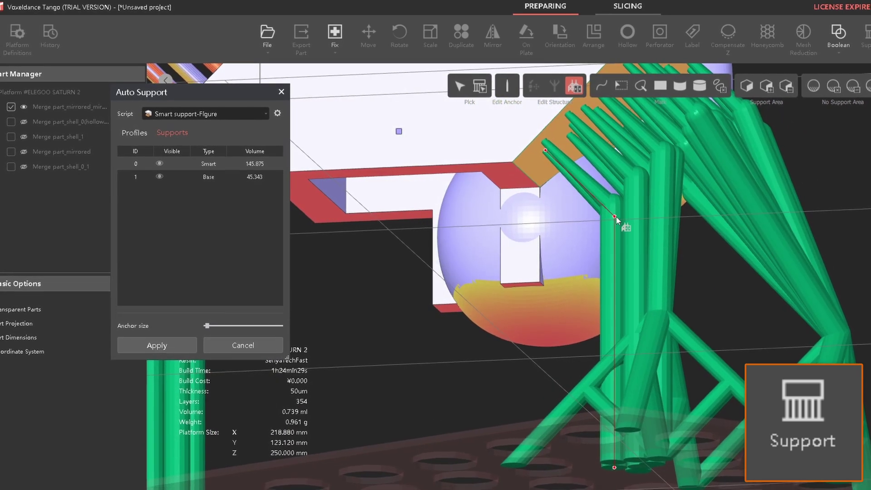
right_click_drag(613, 274, 635, 218)
left_click_drag(545, 184, 559, 178)
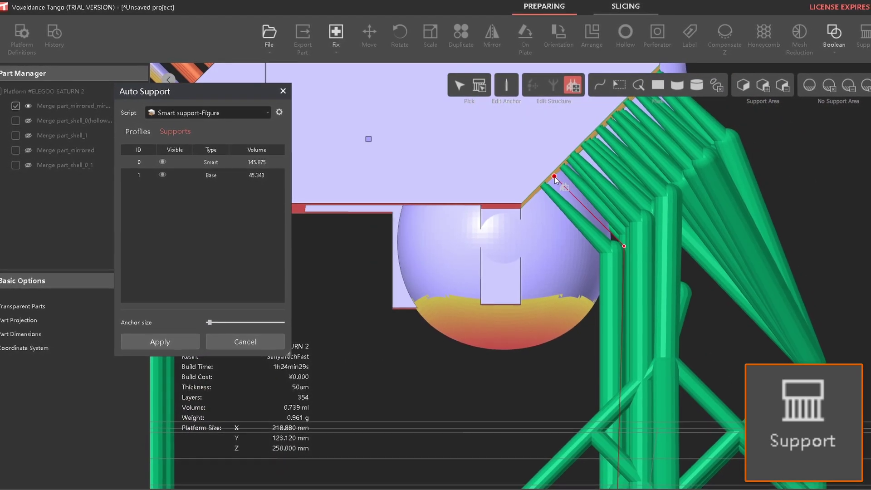
Step: Select another Smart support farther up the slanted underside and reposition it by moving its nodes
right_click_drag(589, 213, 569, 85)
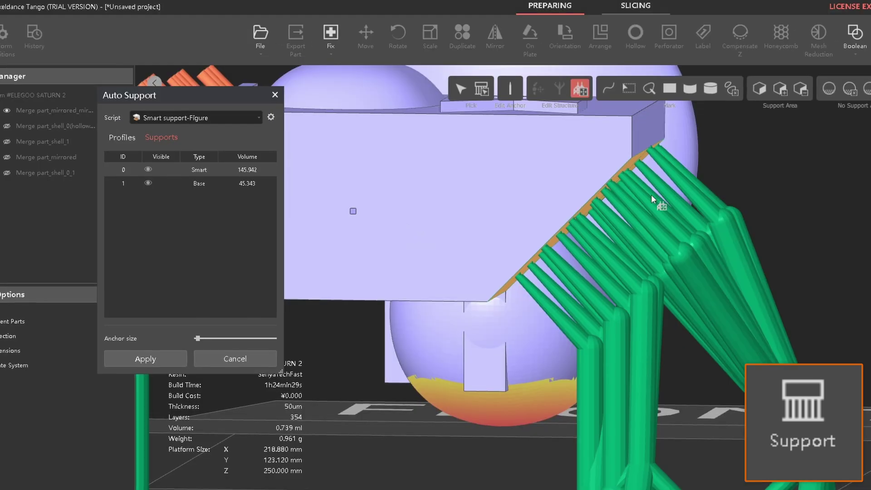
right_click_drag(653, 220, 601, 238)
left_click(635, 263)
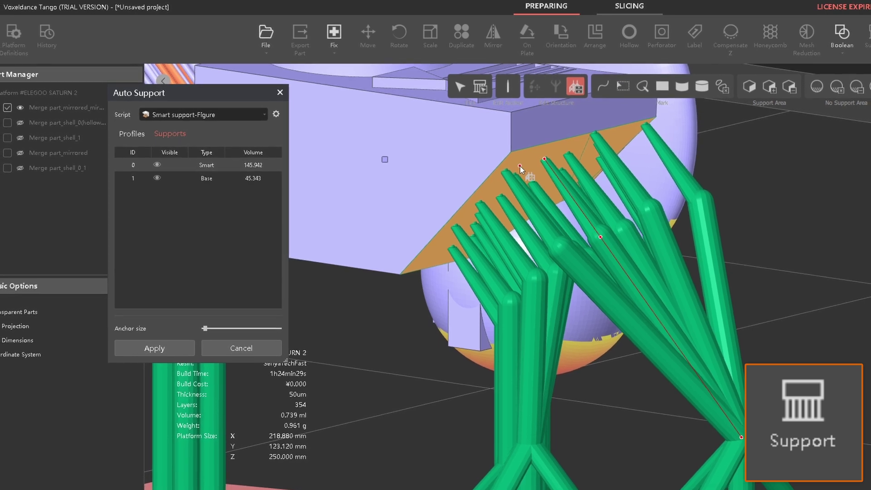
left_click_drag(599, 236, 535, 158)
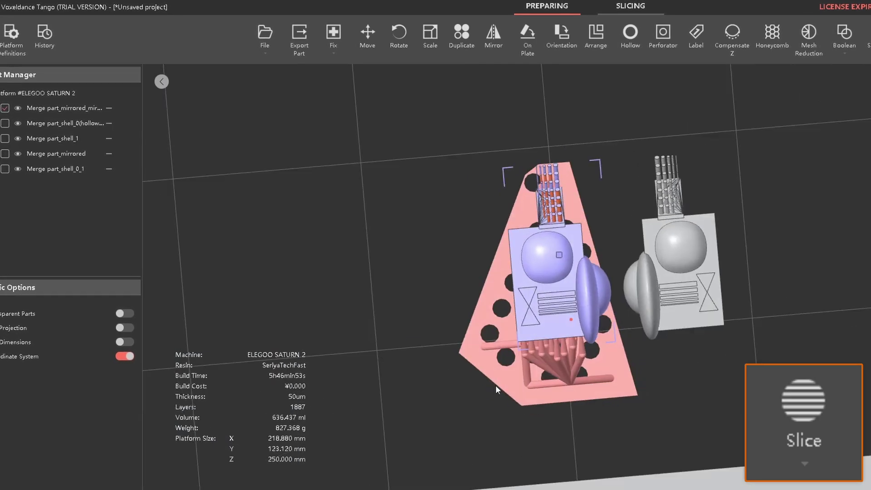
Step: Start an adaptive slice of the platform and place a second height range's dividing plane at about Z 24.7 mm
right_click_drag(496, 385, 569, 343)
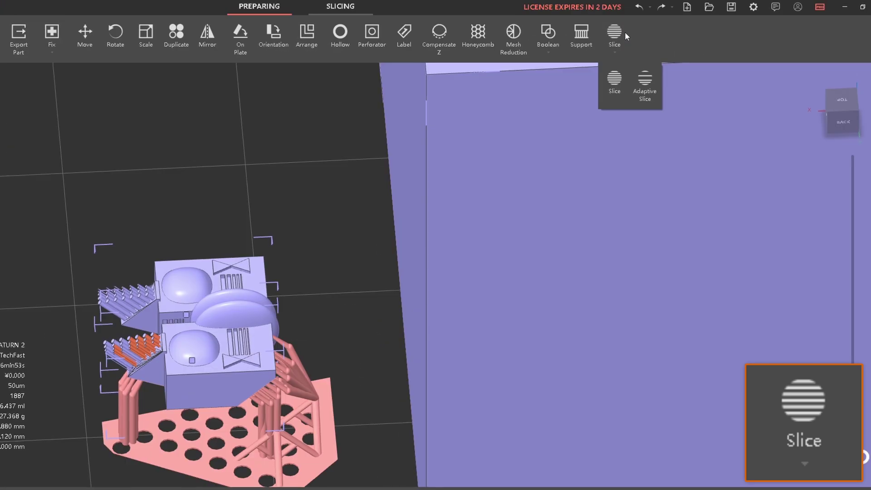
left_click(622, 34)
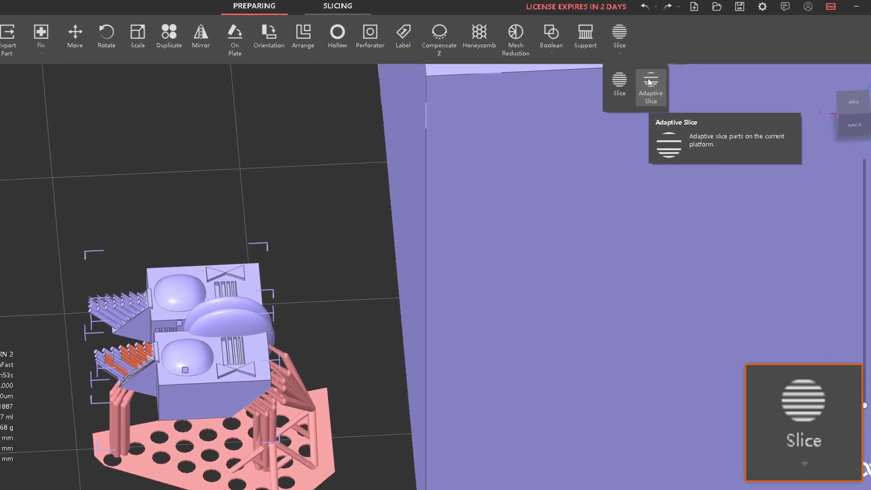
left_click(649, 83)
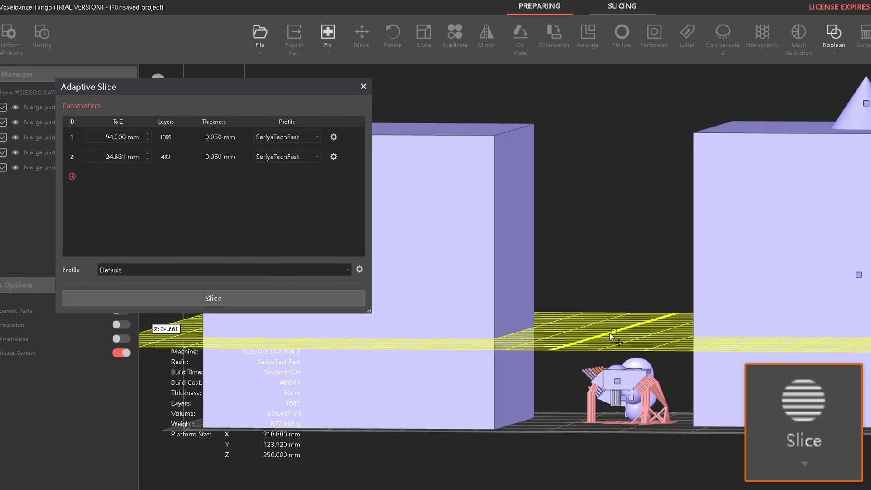
left_click_drag(610, 333, 612, 345)
right_click_drag(630, 248, 650, 250)
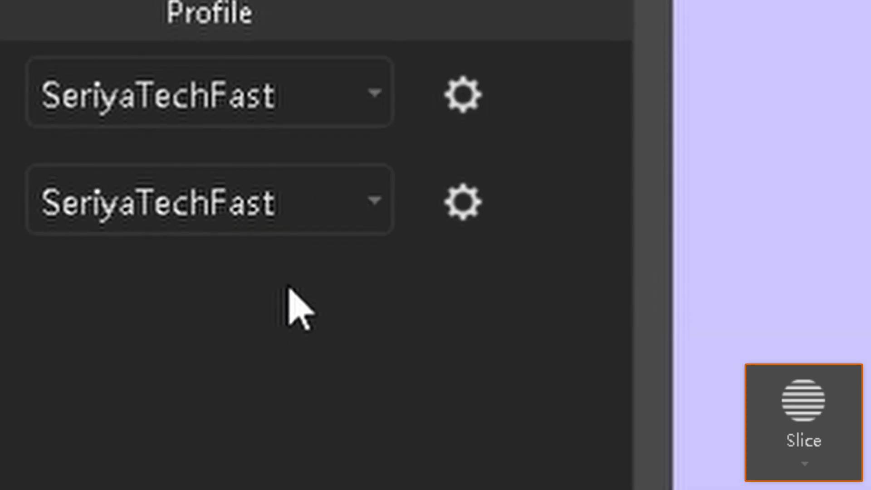
Step: Examine the print settings of the SeriyaTechFast resin profile used in the adaptive slice and close them unchanged
left_click(658, 197)
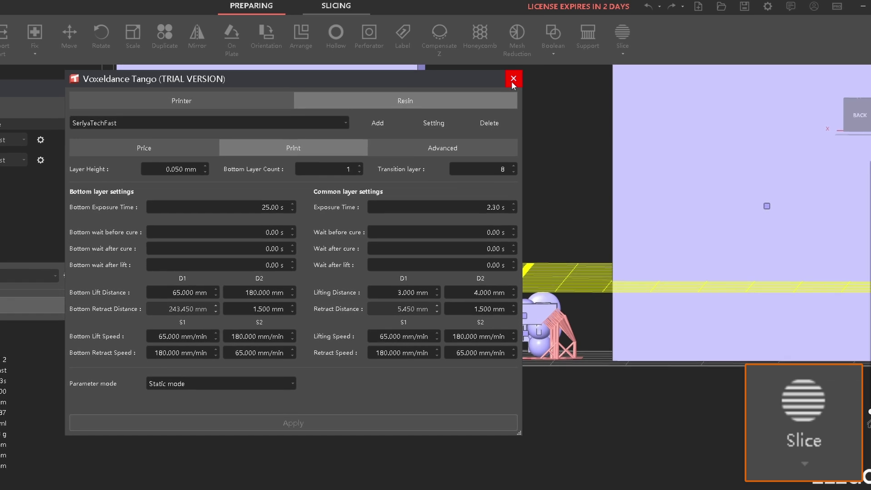
left_click(513, 80)
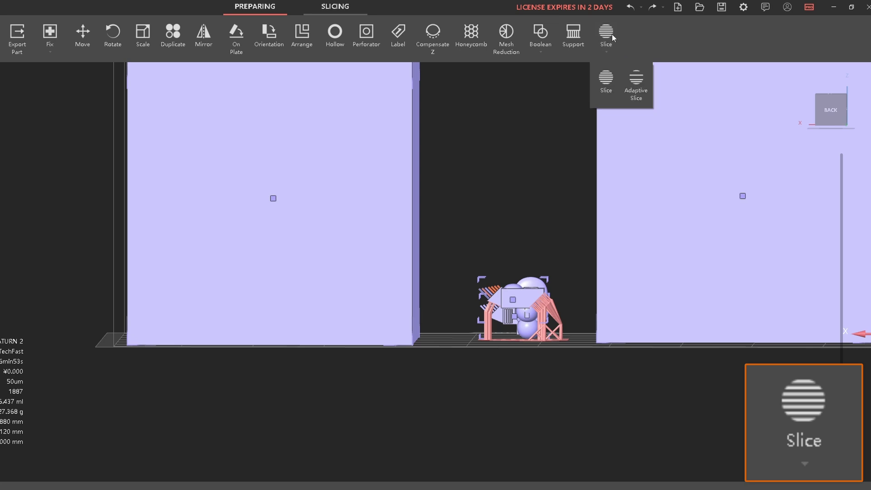
Step: Slice the platform with the standard Slice command and show the result as a 3D model view
left_click(606, 81)
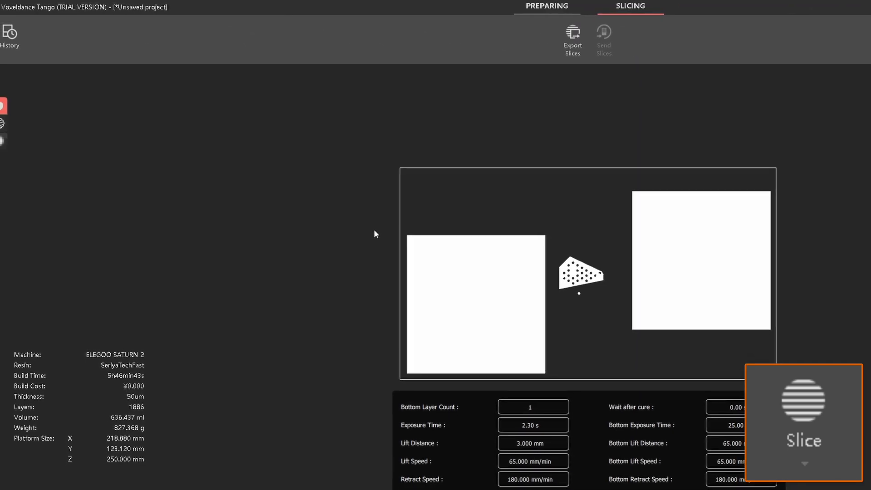
left_click(1, 124)
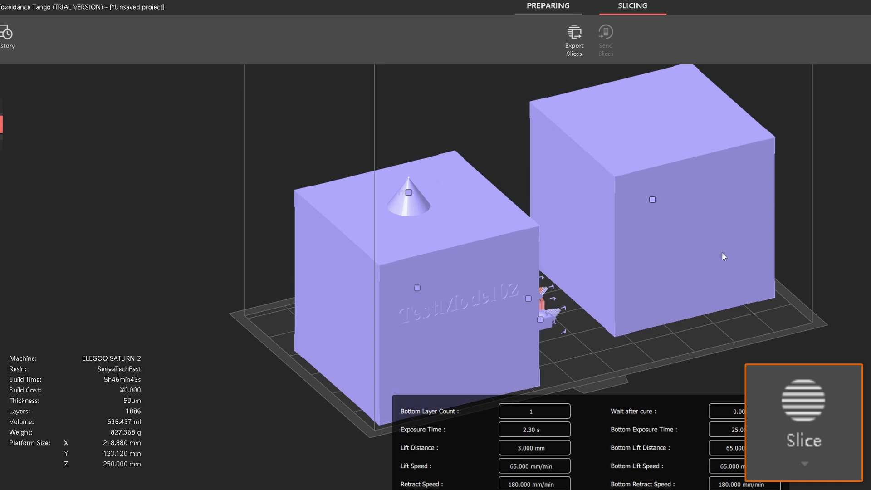
right_click_drag(722, 252, 699, 228)
scroll(698, 228, "up", 3)
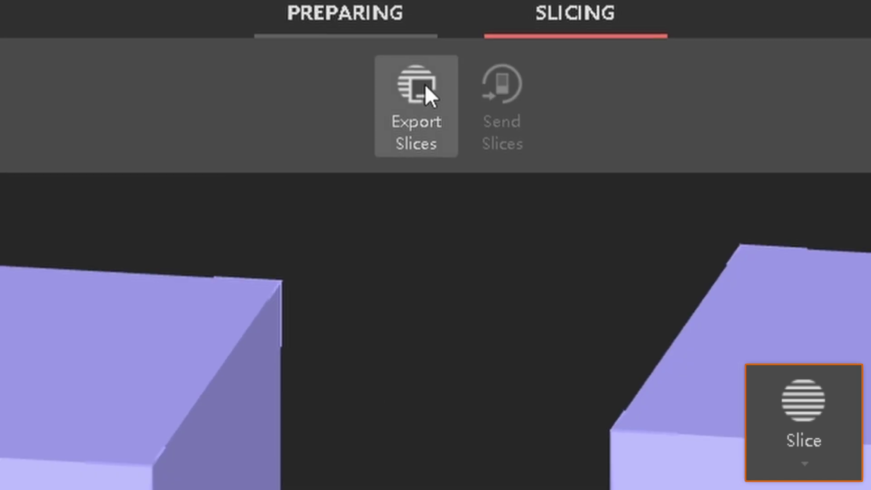
Step: Start exporting the slices and examine the available export formats, keeping ELEGOO Slice Files (GOO)
left_click(573, 35)
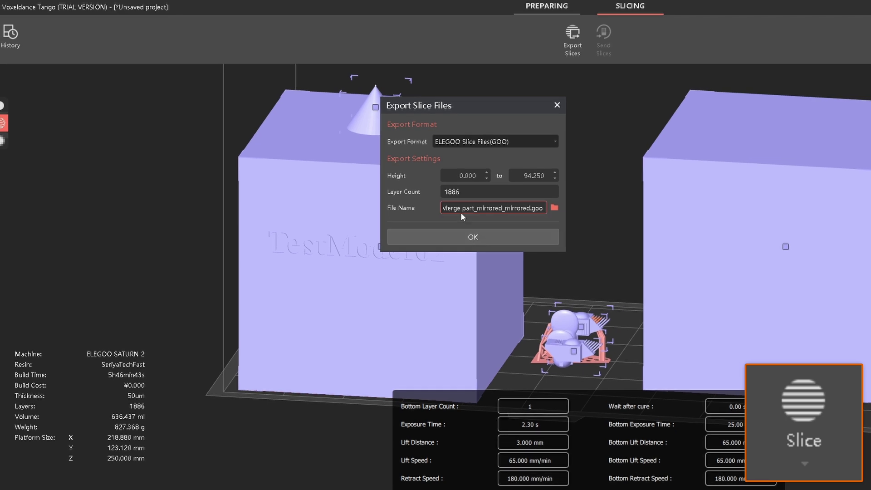
left_click(555, 141)
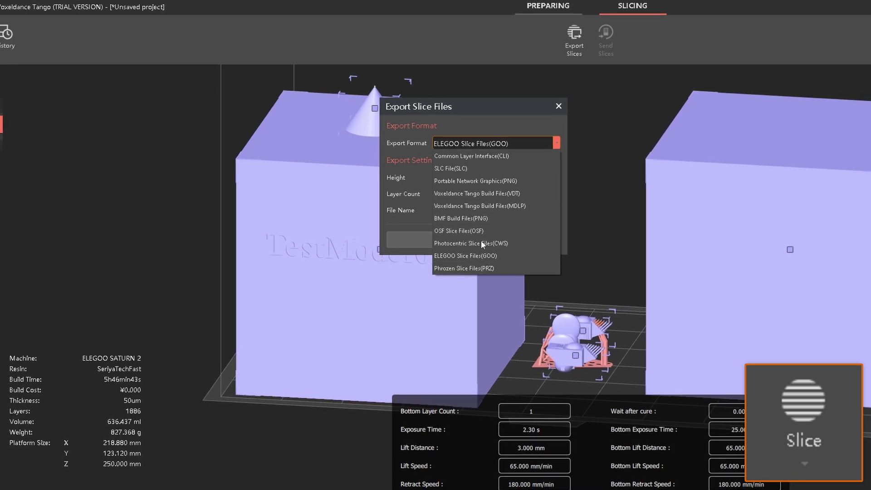
left_click(473, 109)
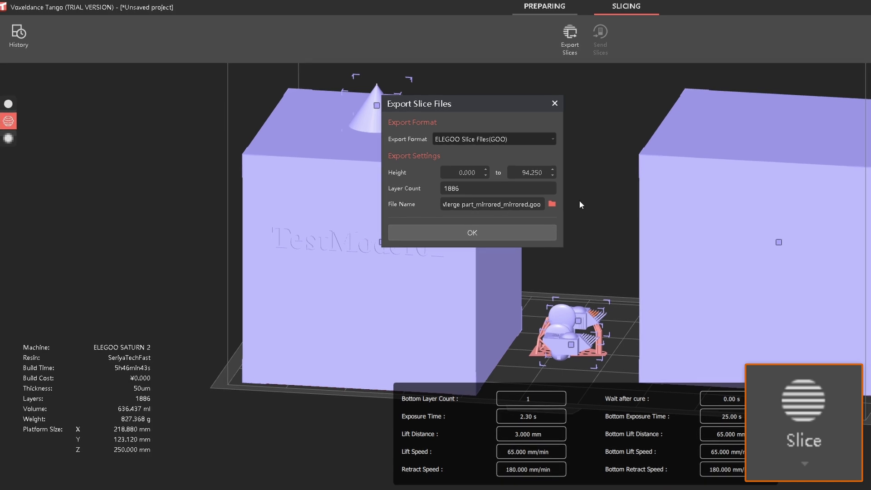
Step: Examine the GOO file's save location and name, recheck the format list, and leave the slice export without saving
left_click(551, 203)
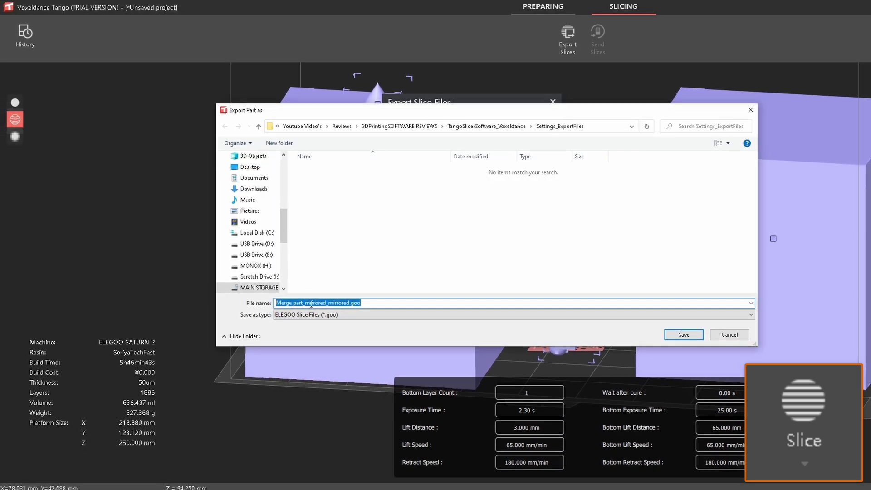
left_click(311, 303)
left_click_drag(311, 359, 100, 359)
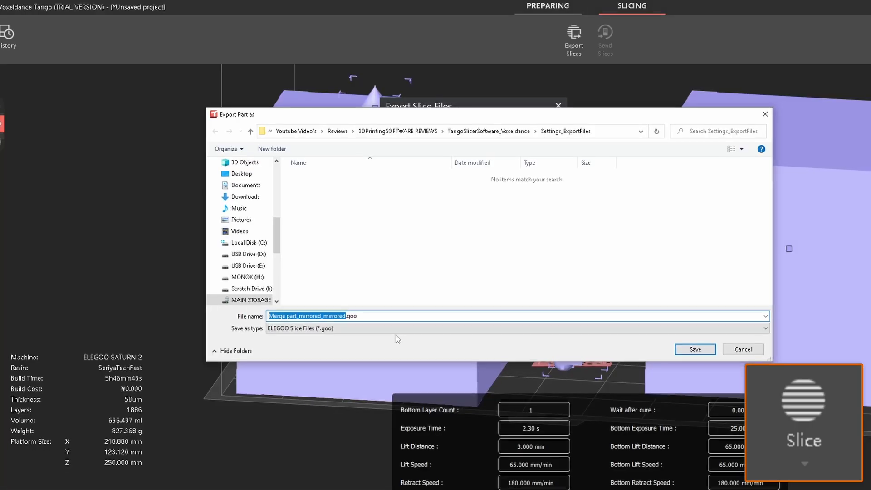
left_click(496, 139)
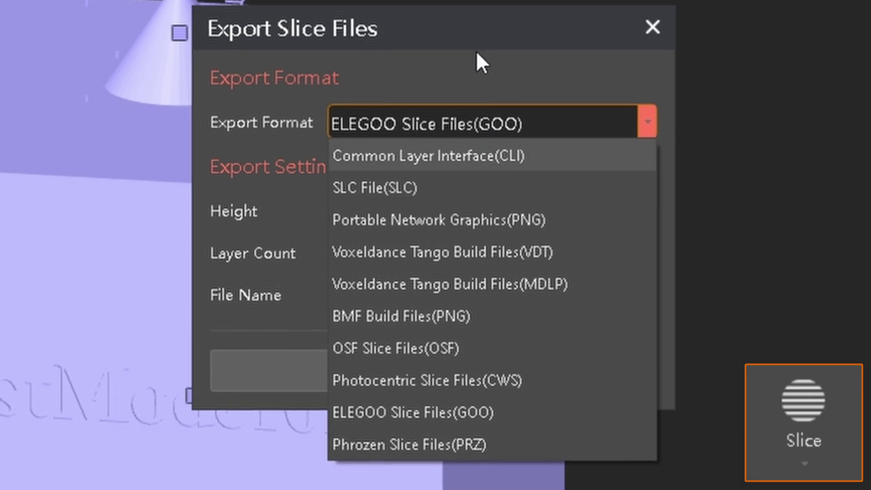
left_click(485, 114)
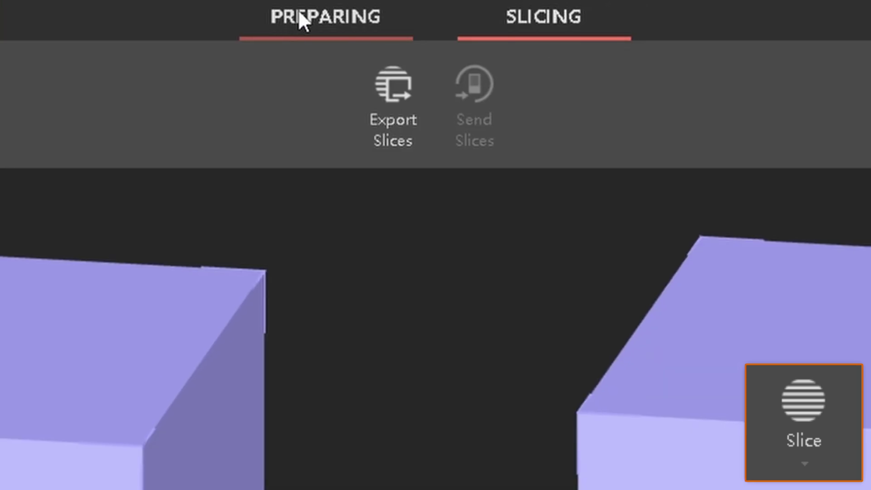
Step: Return to the preparing stage and examine the Export Part options for selection, path and file format, closing them without exporting
left_click(294, 18)
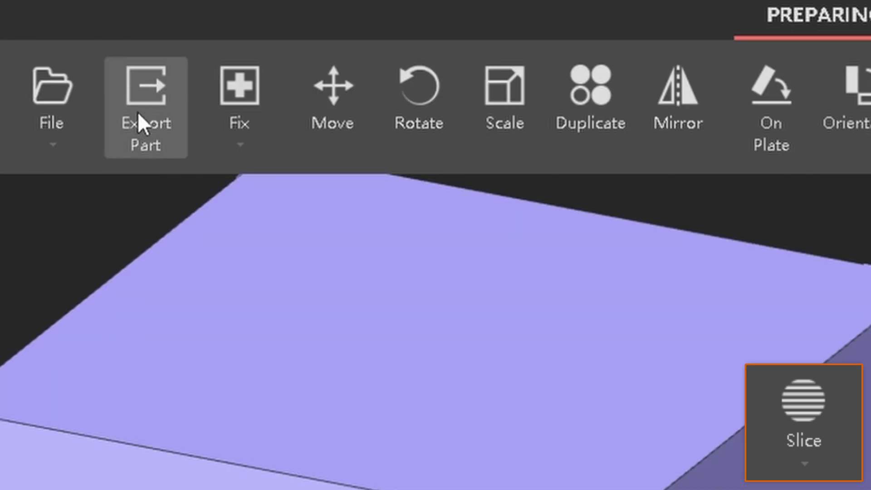
left_click(300, 45)
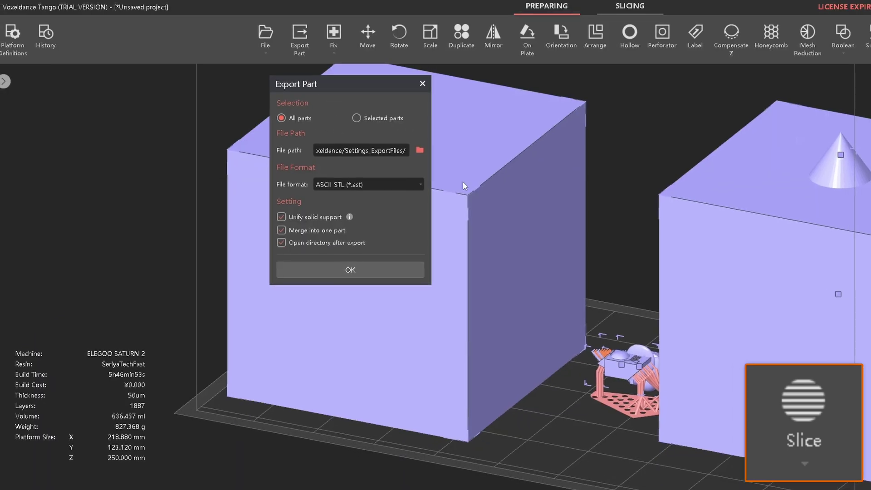
left_click(422, 83)
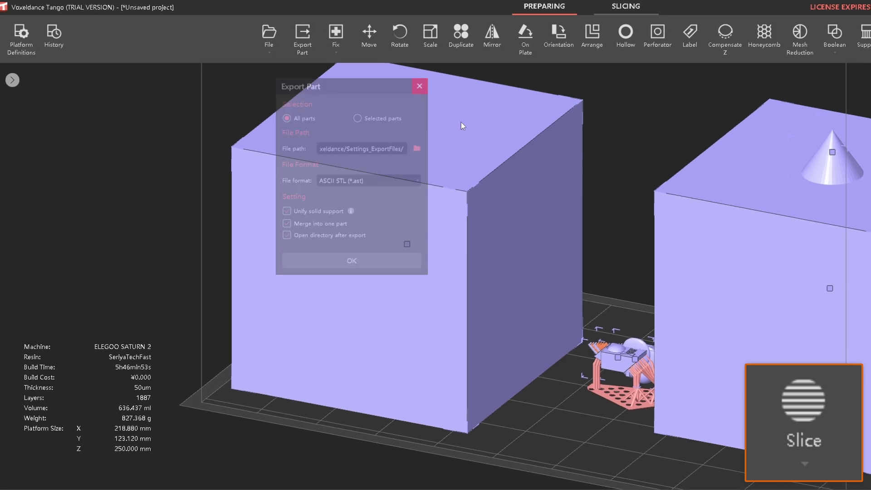